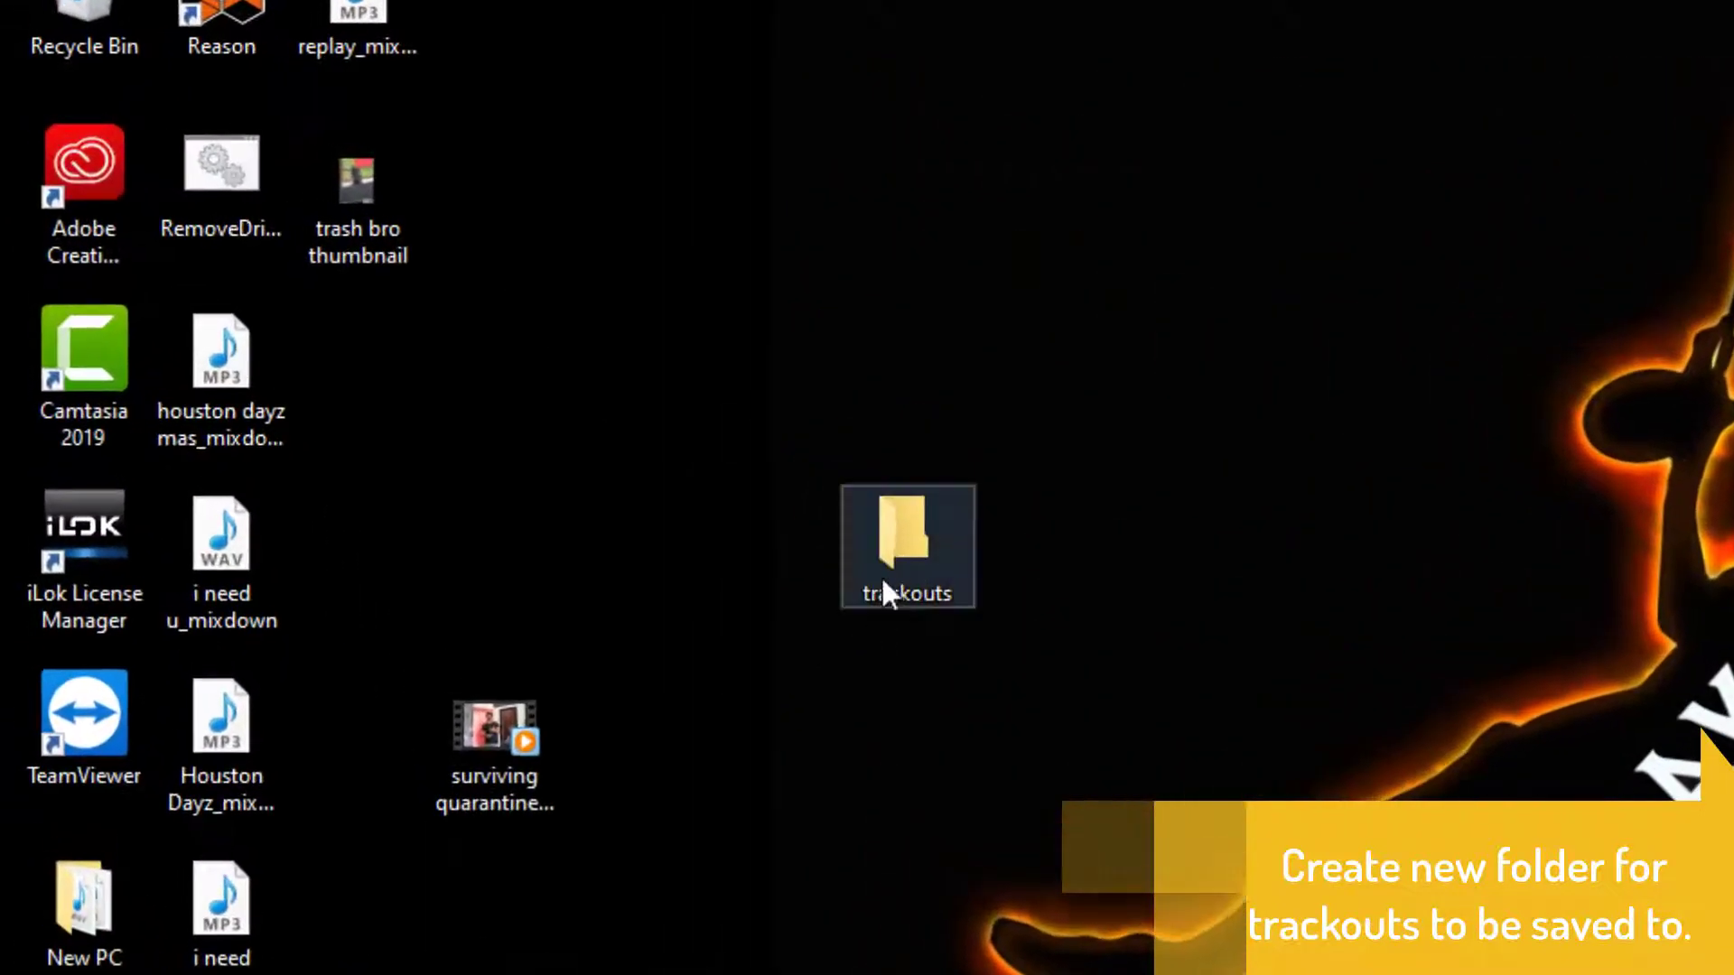
# Step: Open the 'i need u' session from the recent files in File Explorer
pyautogui.click(899, 529)
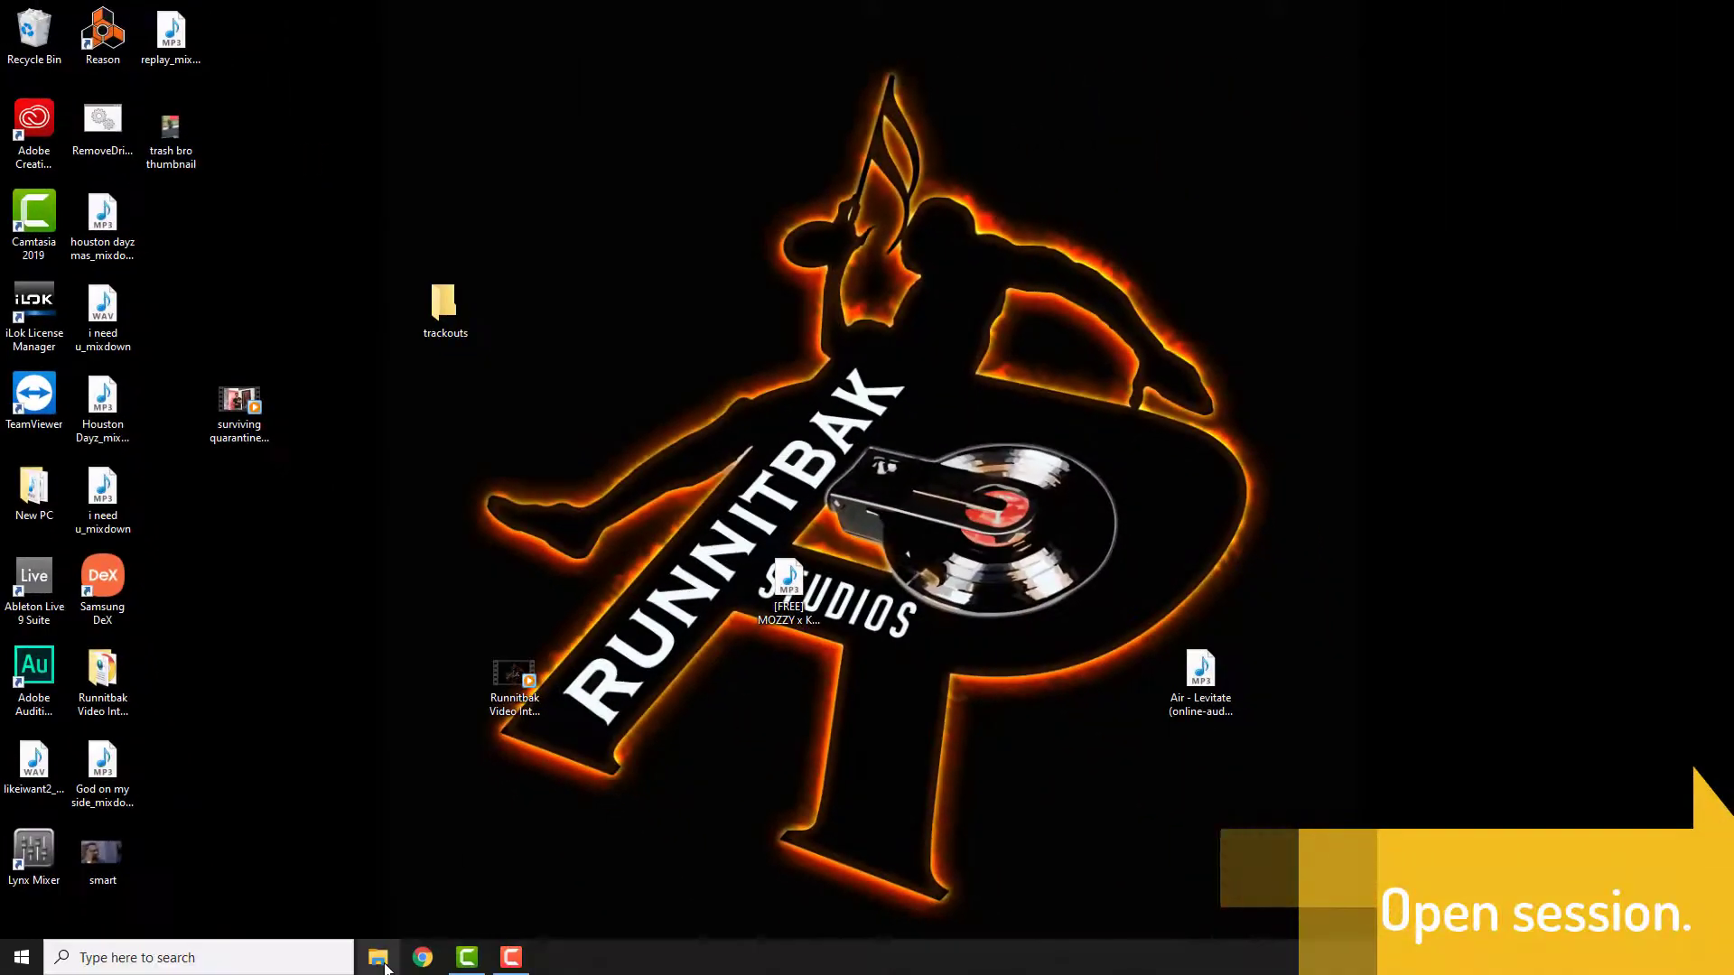
pyautogui.click(380, 959)
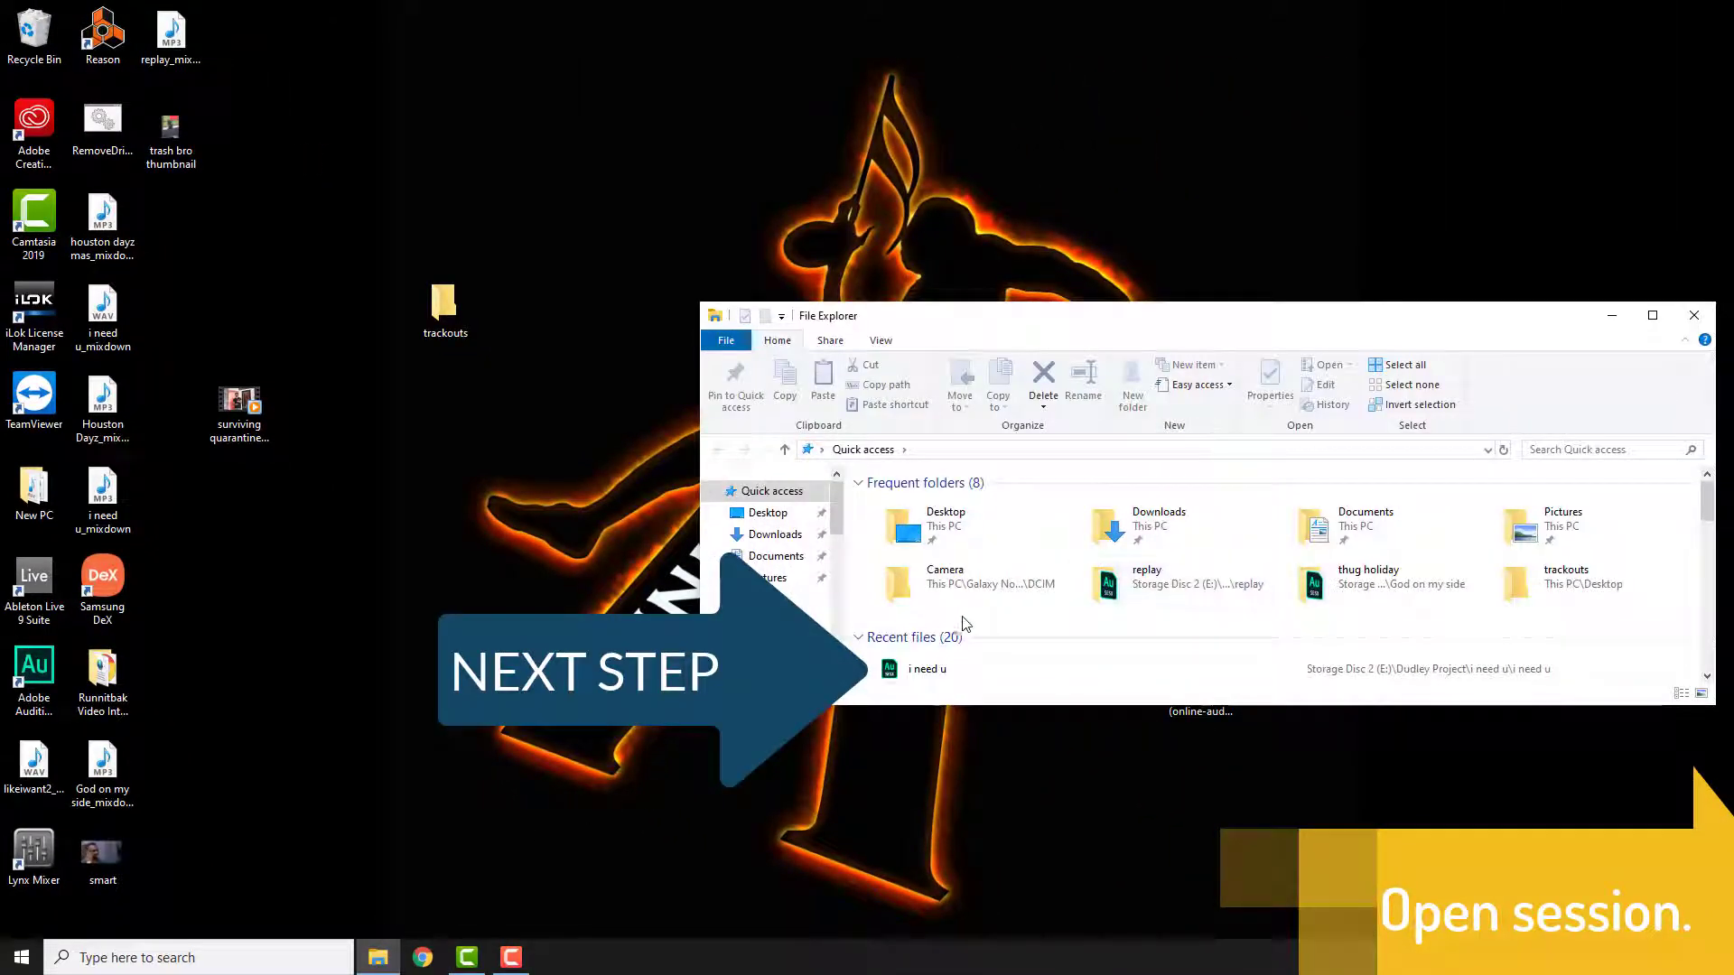
pyautogui.scroll(-1, 966, 623)
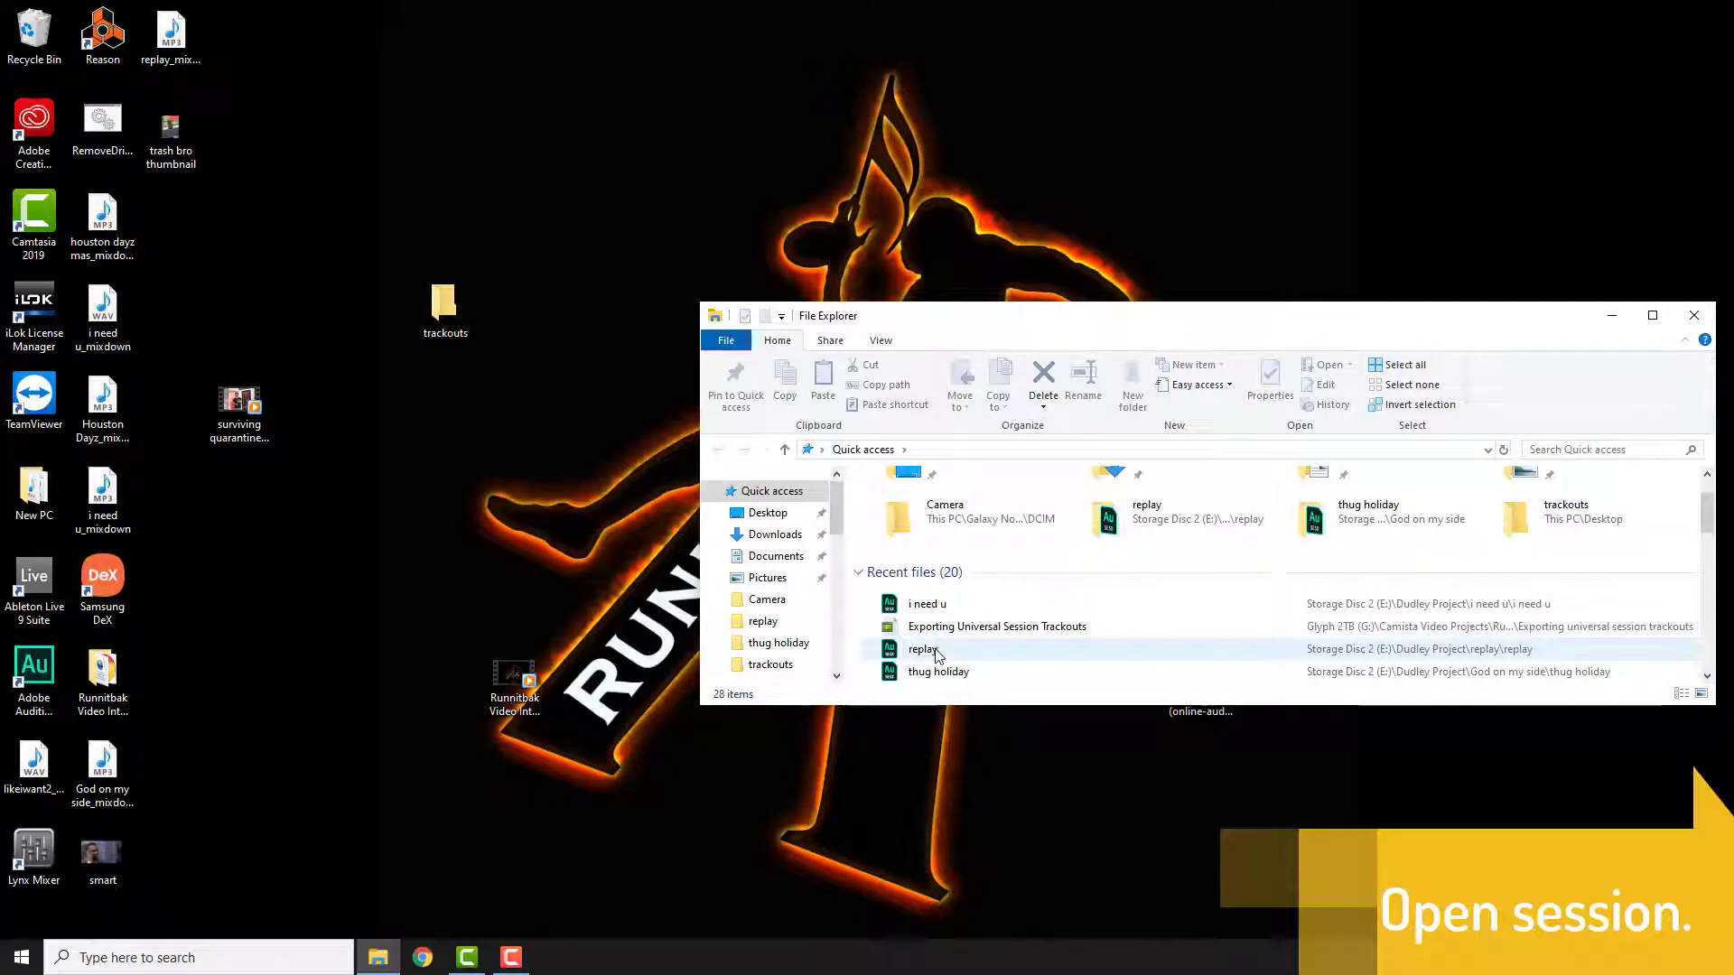
pyautogui.click(921, 609)
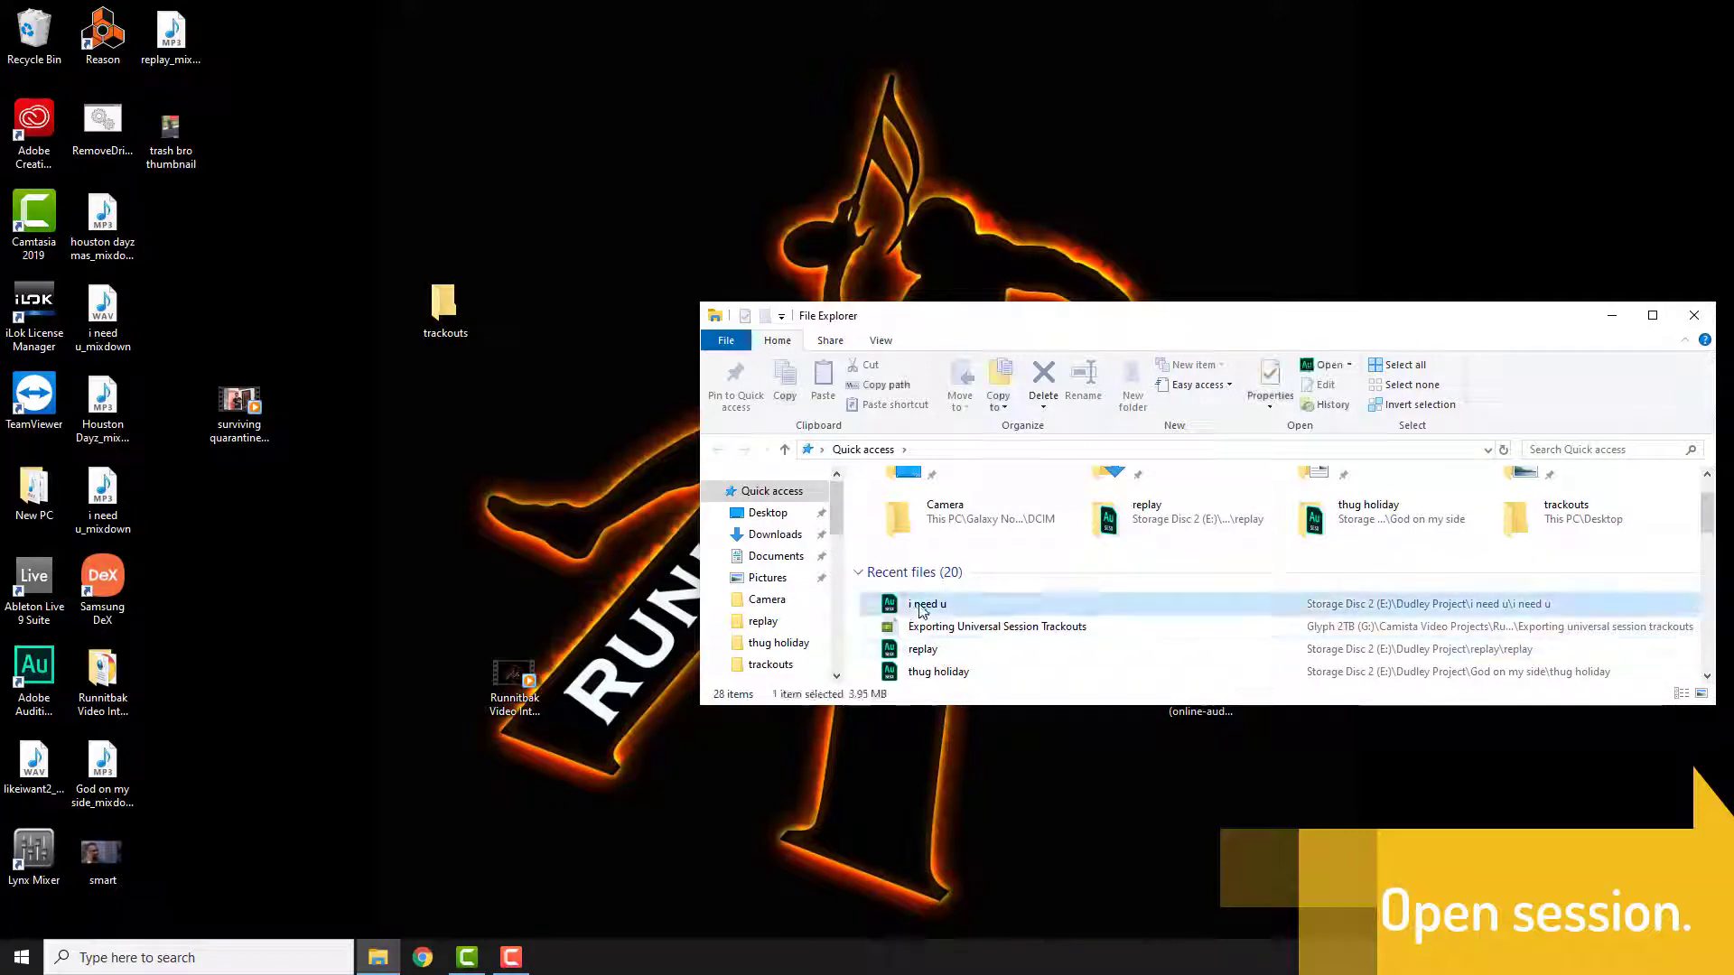
pyautogui.doubleClick(921, 608)
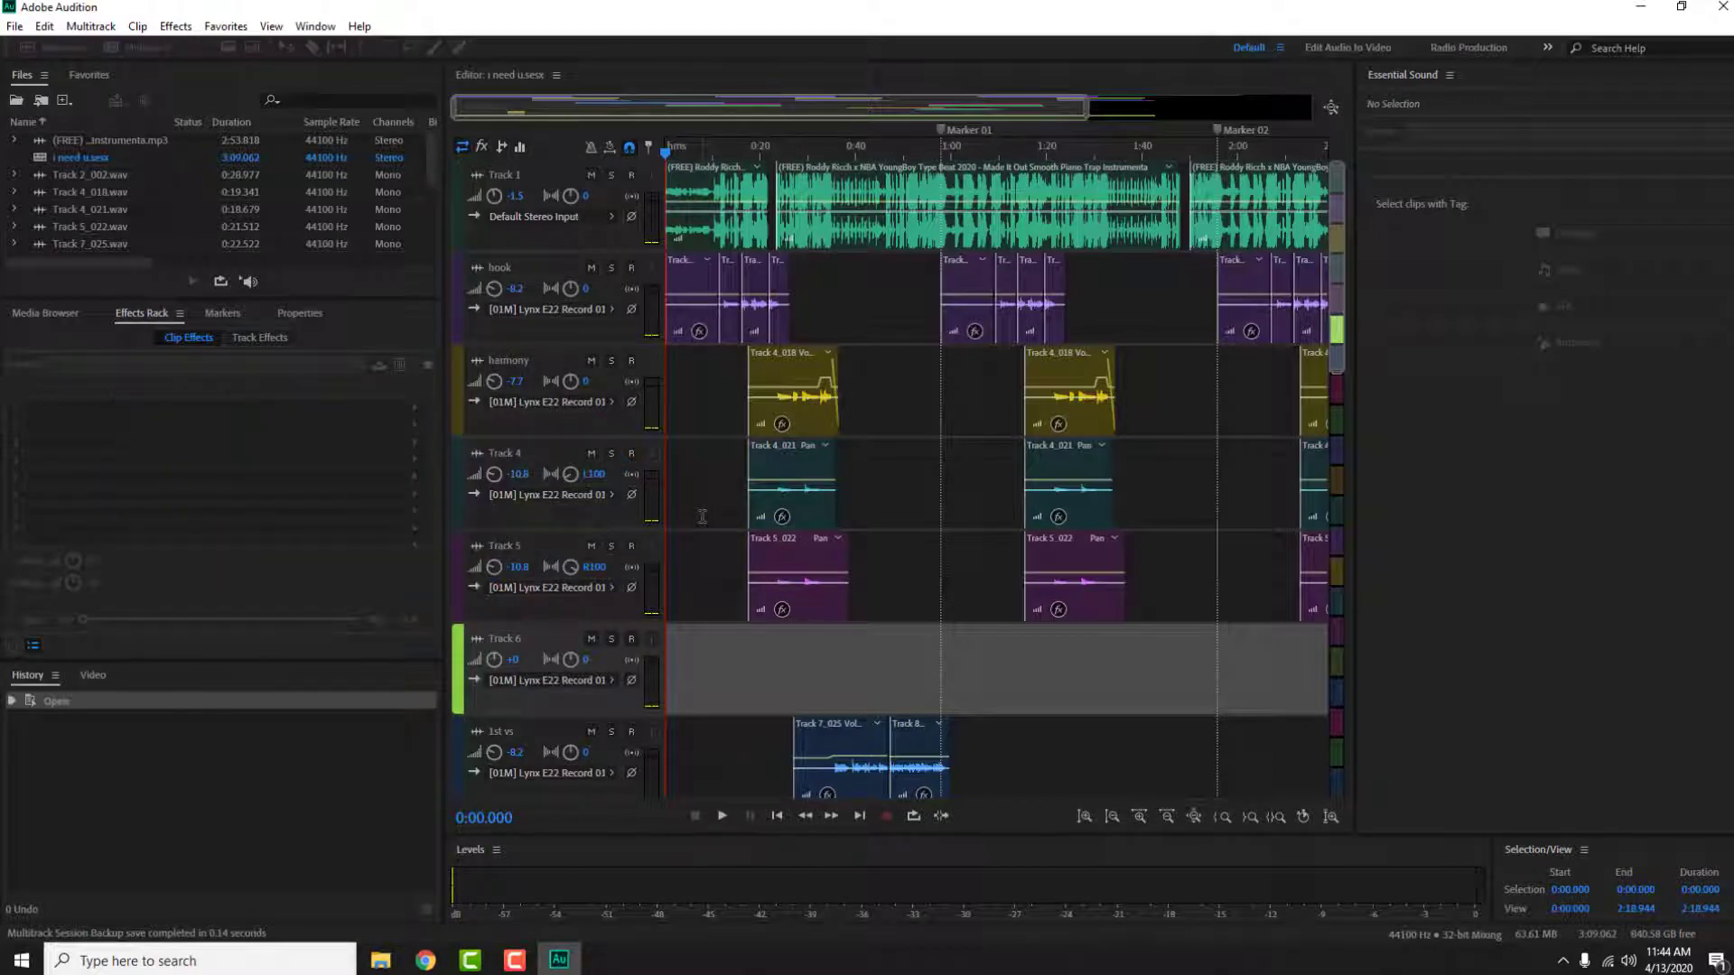
# Step: Reset the volume of Track 1, hook and harmony to 0
pyautogui.click(515, 196)
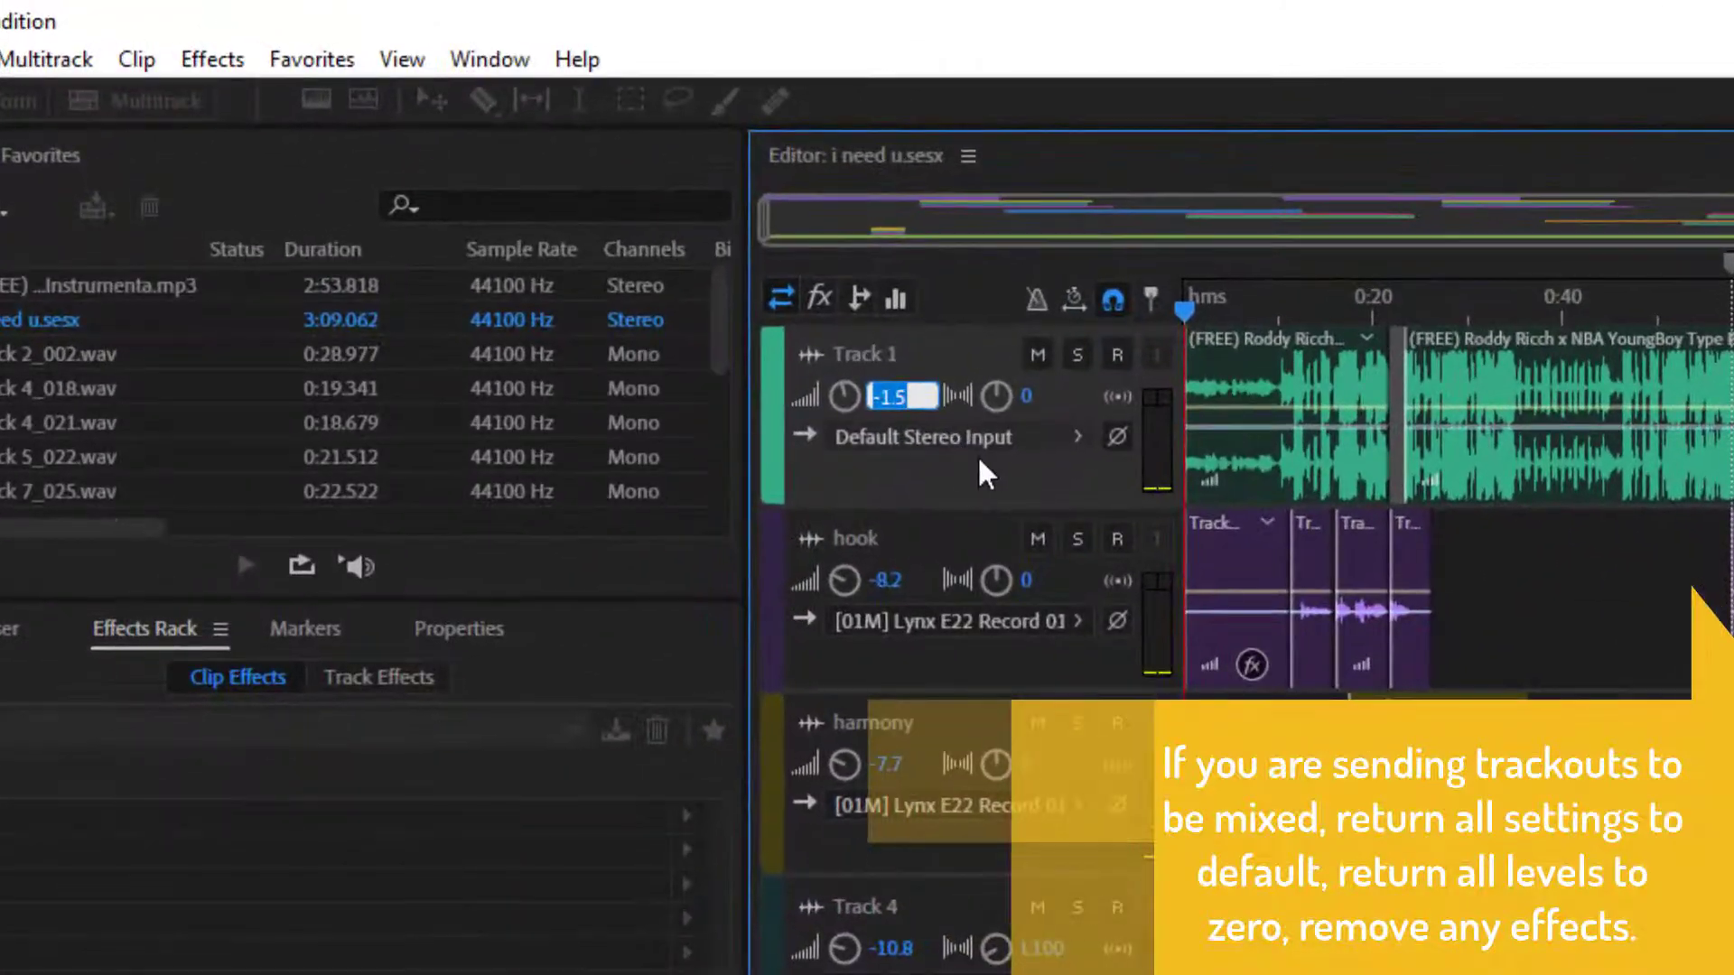
pyautogui.write('0')
pyautogui.press('Return')
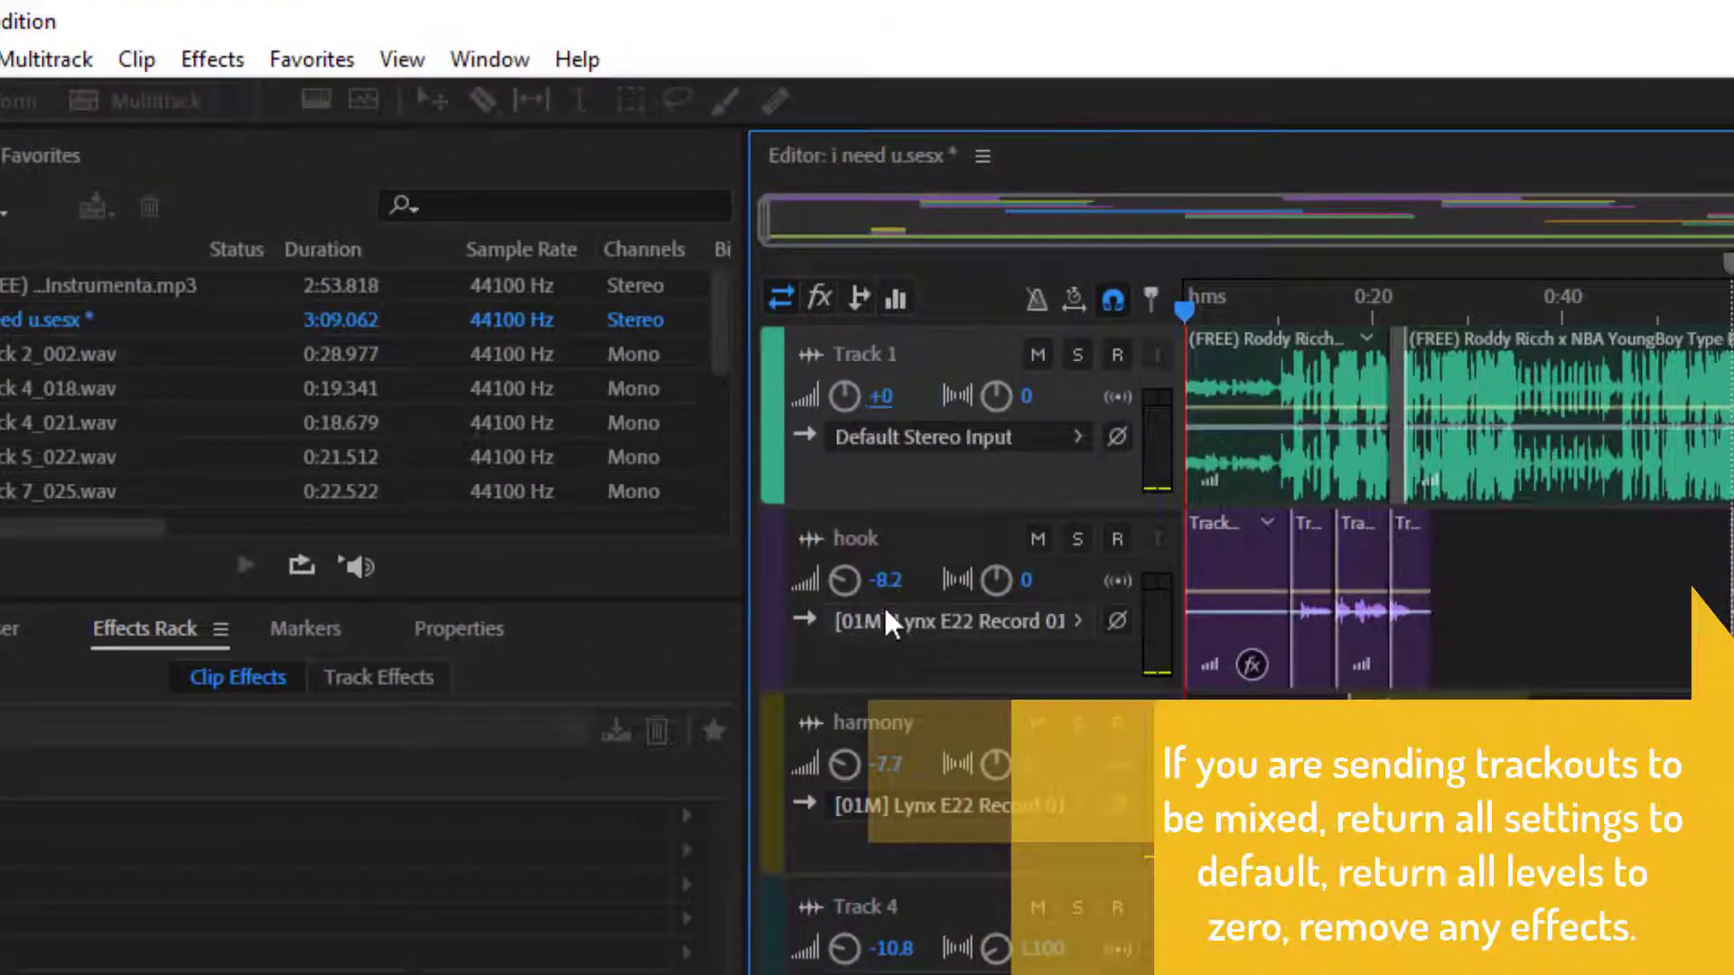
pyautogui.click(881, 579)
pyautogui.write('0')
pyautogui.press('Return')
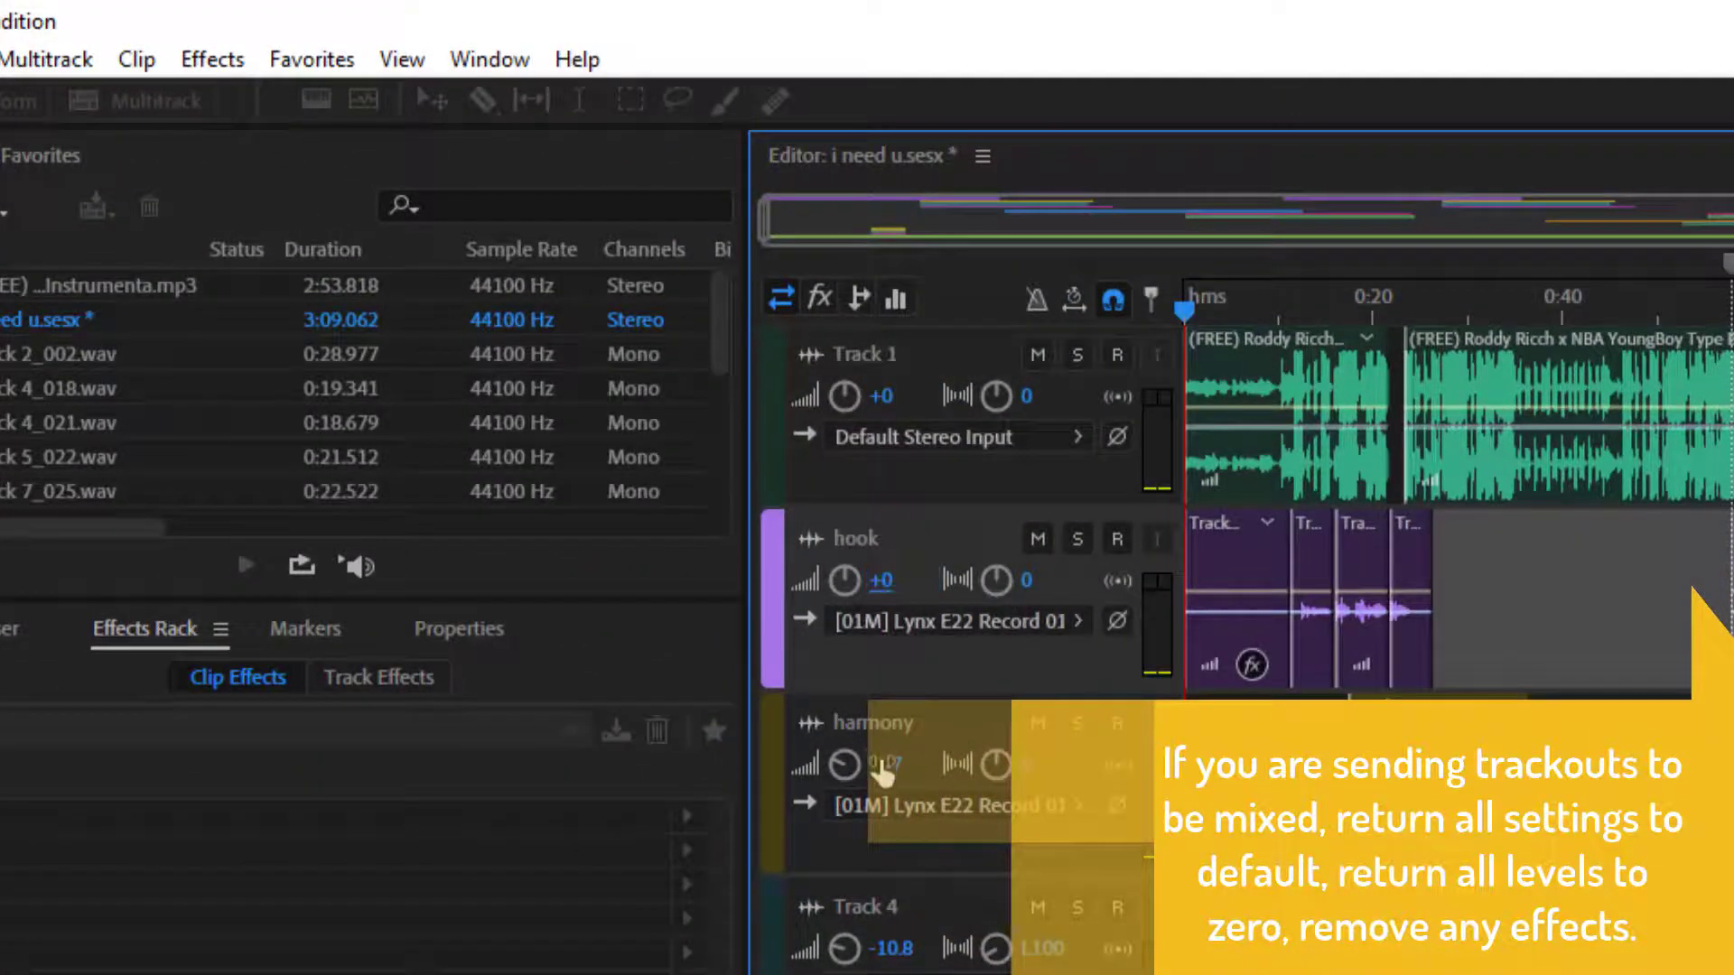
pyautogui.click(881, 763)
pyautogui.write('0')
pyautogui.press('Return')
# Step: Reset Track 4's volume and pan to 0
pyautogui.click(891, 948)
pyautogui.write('0')
pyautogui.press('Return')
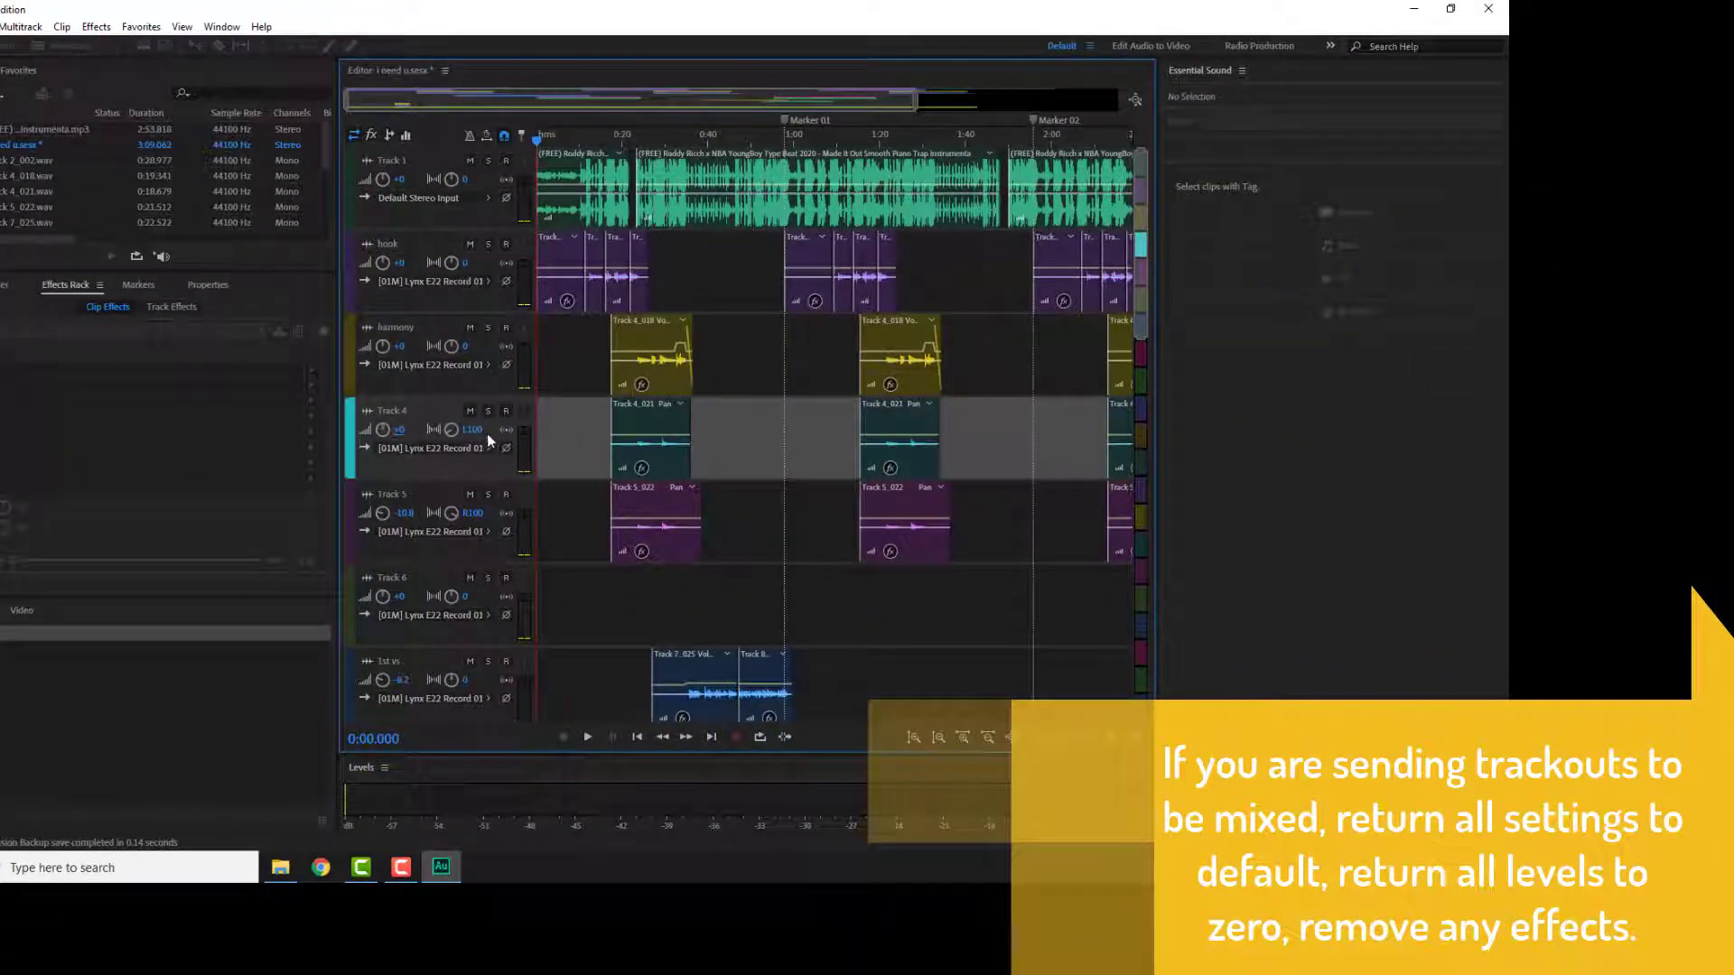
pyautogui.click(473, 429)
pyautogui.write('0')
pyautogui.press('Return')
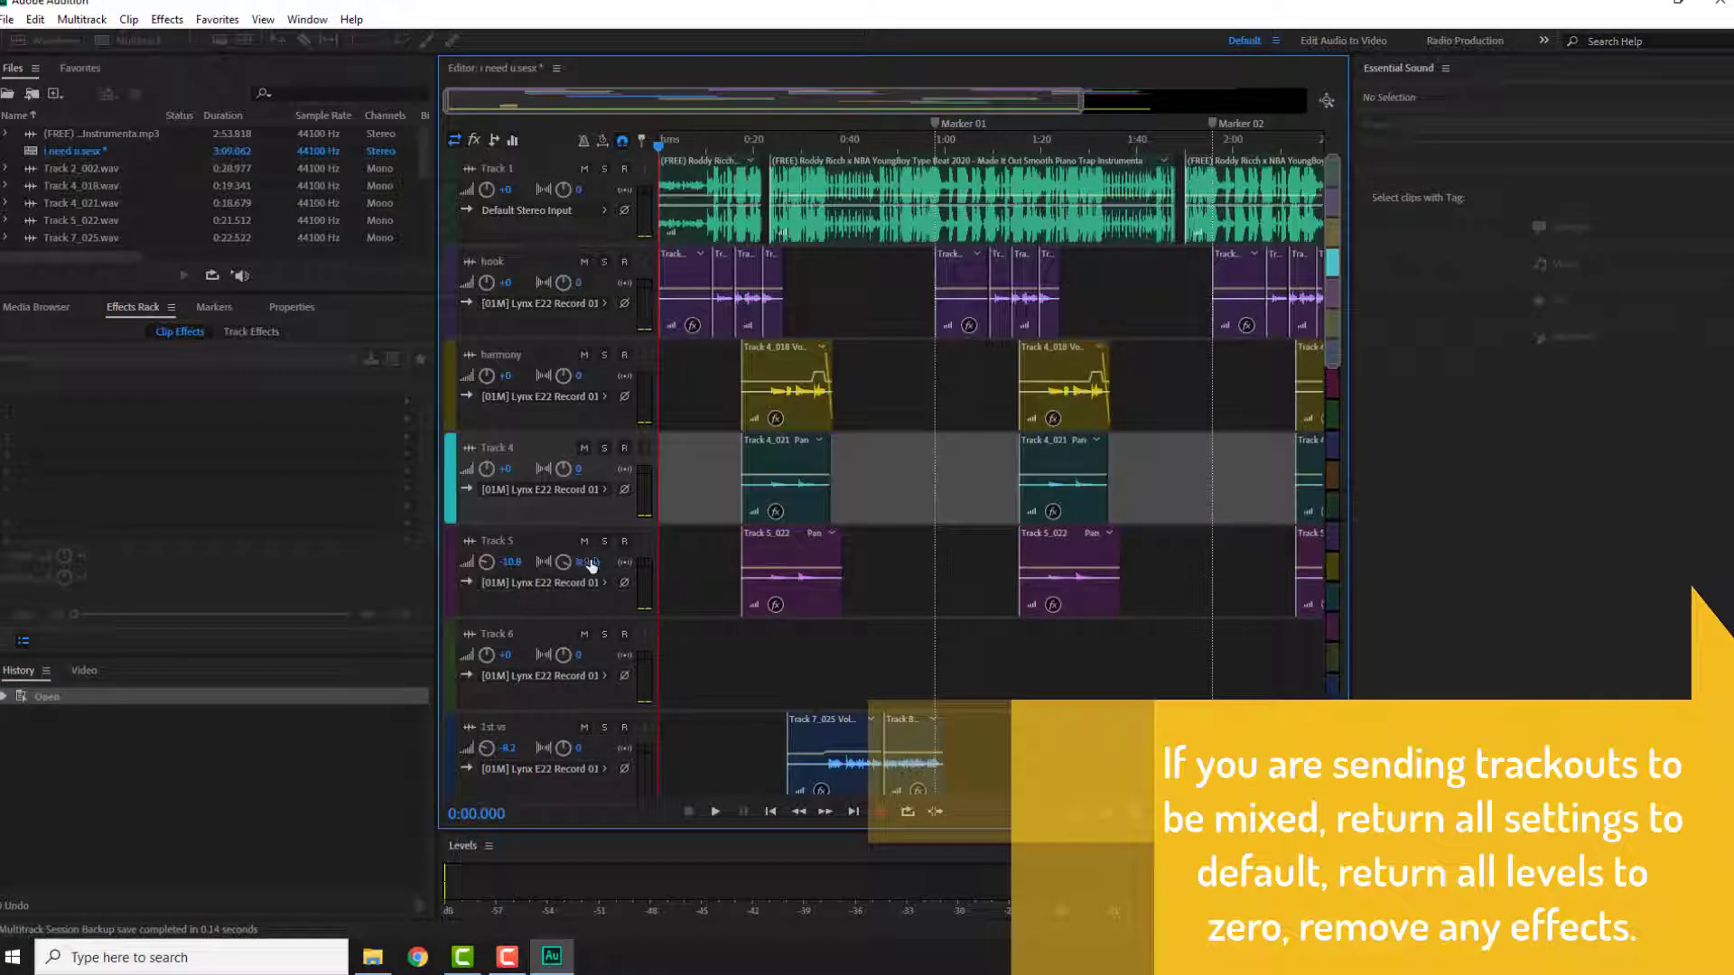
# Step: Reset Track 5's pan and volume to 0
pyautogui.click(587, 562)
pyautogui.write('0')
pyautogui.press('Return')
pyautogui.click(511, 562)
pyautogui.write('0')
pyautogui.press('Return')
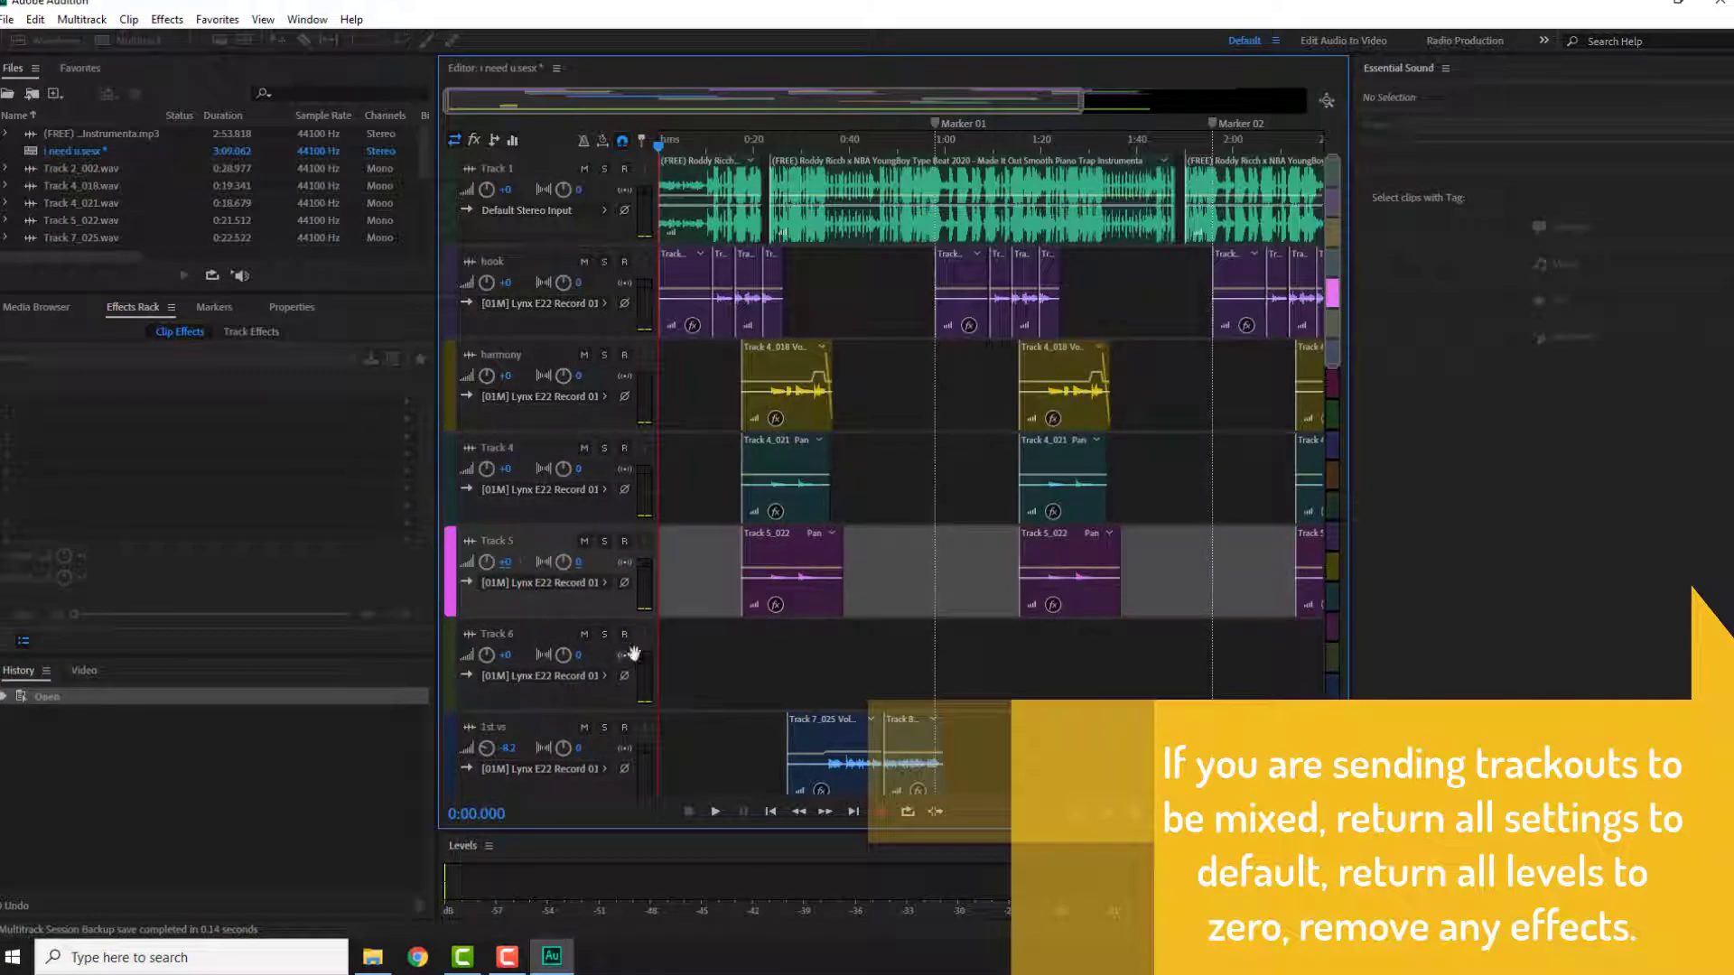
# Step: Reset the volume of the 1st vs and bridge tracks to 0
pyautogui.scroll(-1, 623, 664)
pyautogui.click(508, 674)
pyautogui.write('0')
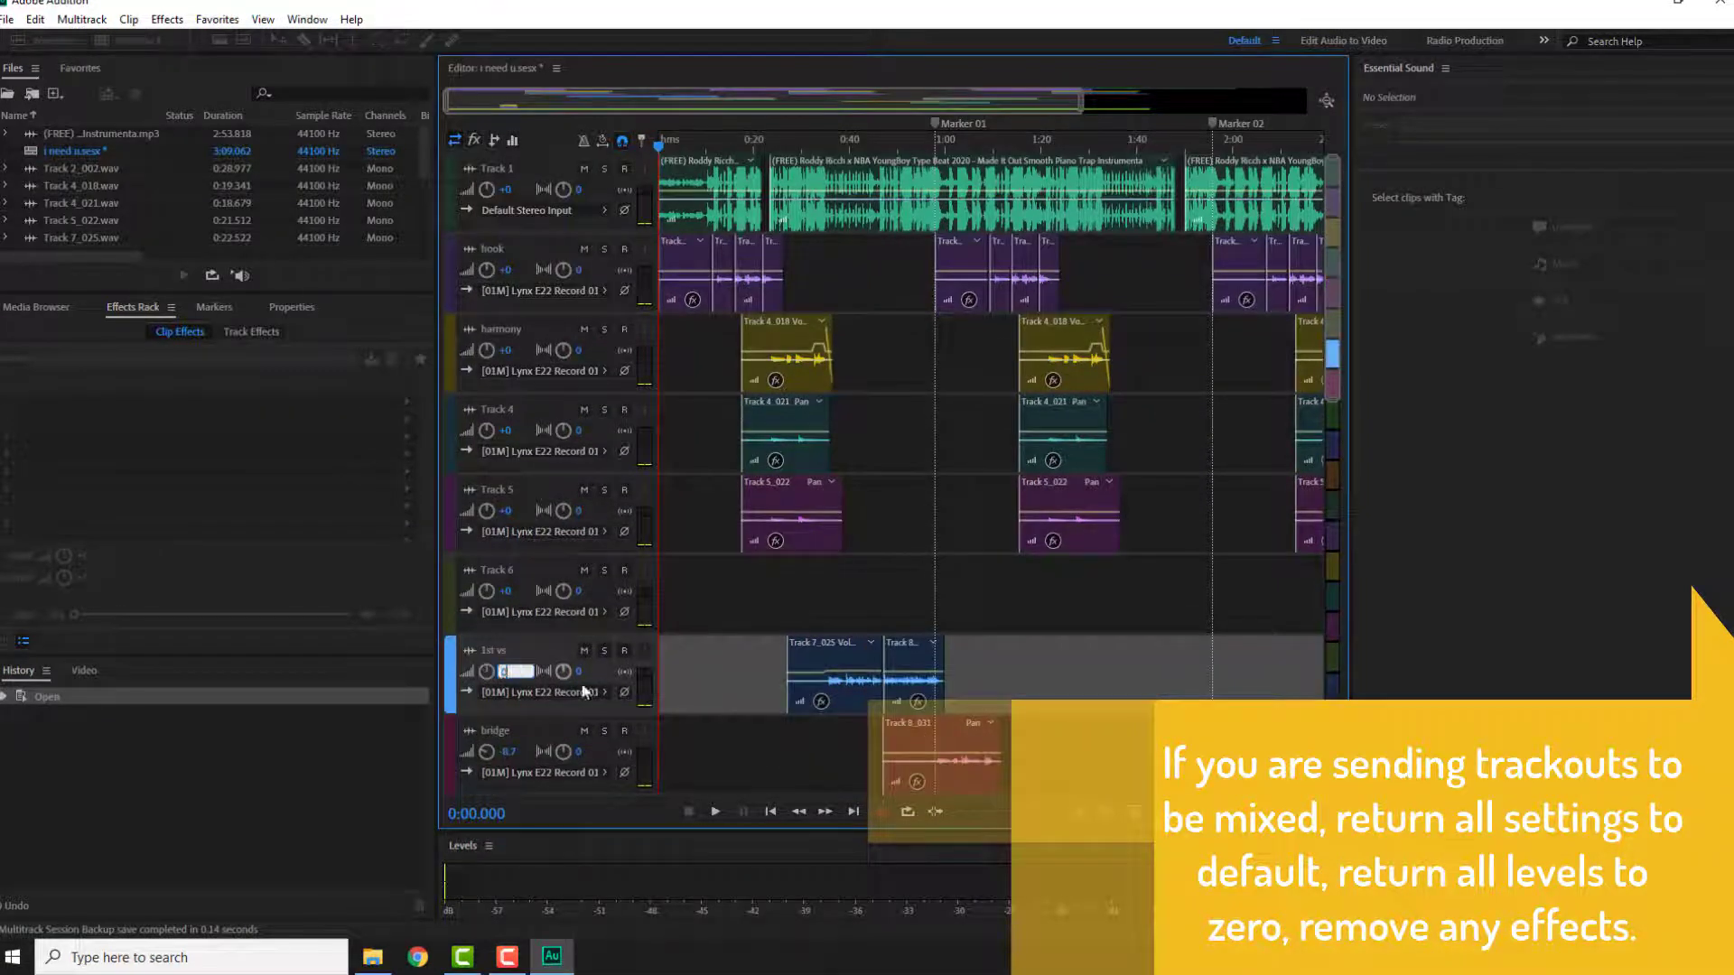
pyautogui.press('Return')
pyautogui.scroll(-1, 758, 604)
pyautogui.moveTo(505, 644); pyautogui.dragTo(499, 644)
pyautogui.click(499, 644)
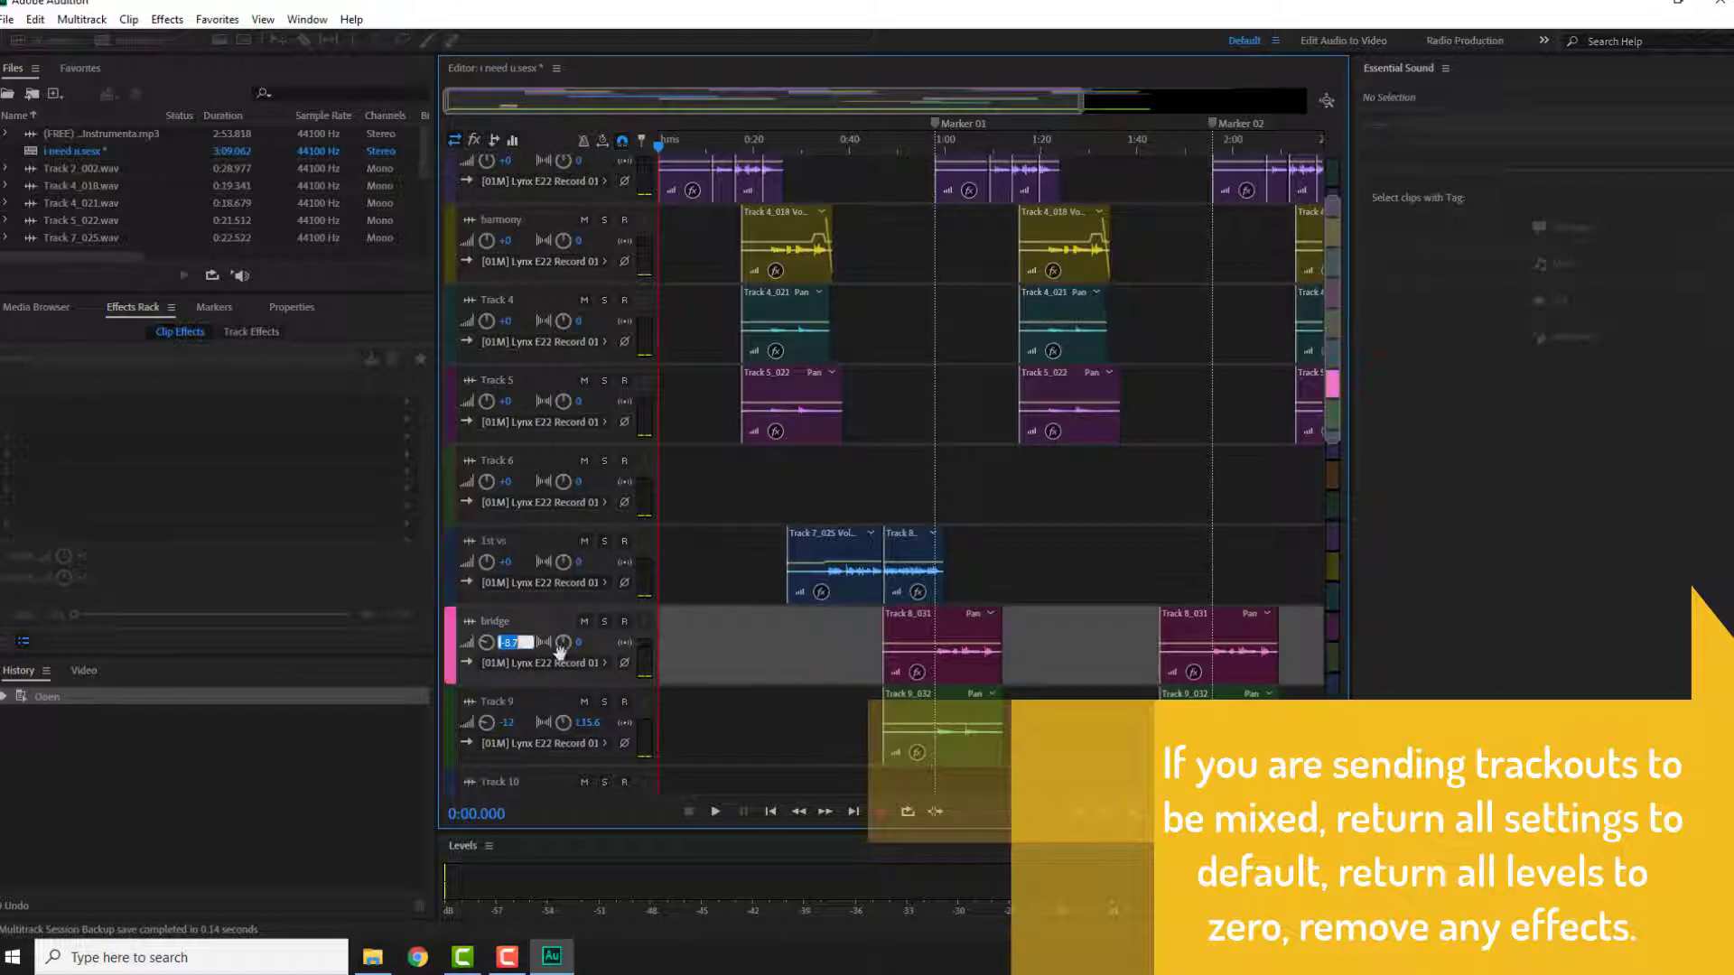
pyautogui.write('0')
pyautogui.press('Return')
# Step: Reset Track 9's pan and volume to 0
pyautogui.click(585, 722)
pyautogui.write('0')
pyautogui.press('Return')
pyautogui.scroll(-1, 757, 687)
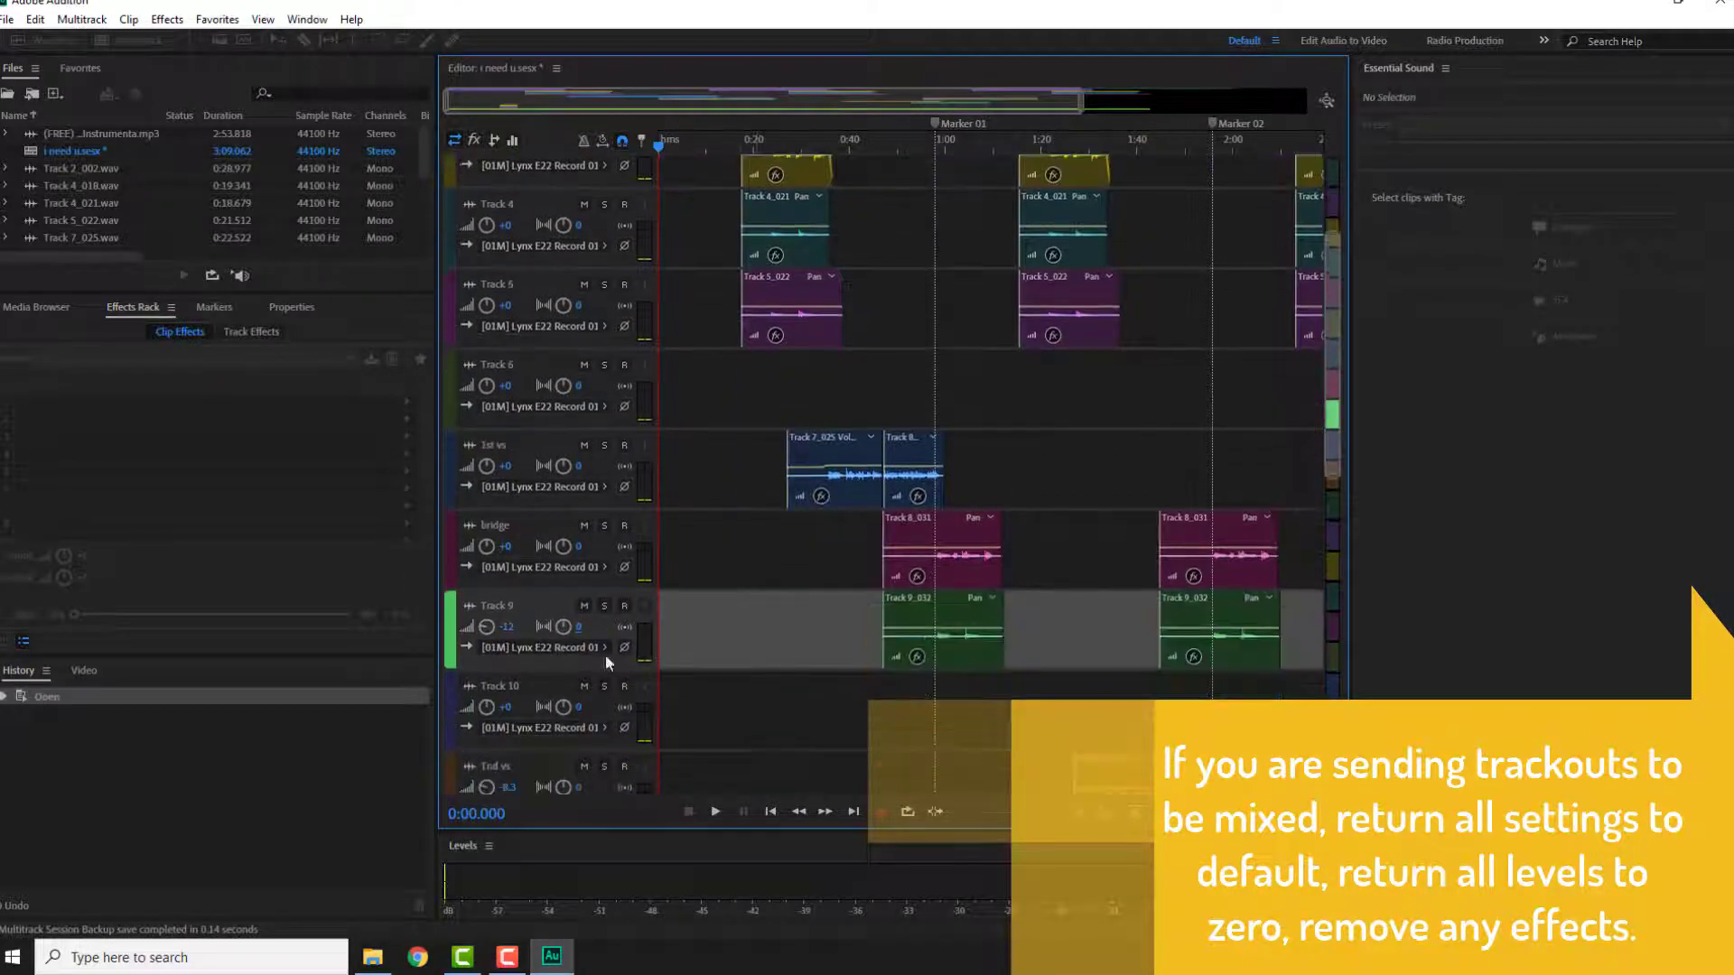
pyautogui.click(506, 626)
pyautogui.write('0')
pyautogui.press('Return')
# Step: Reset the volume of the 2nd vs track and Track 12 to 0
pyautogui.scroll(-1, 616, 620)
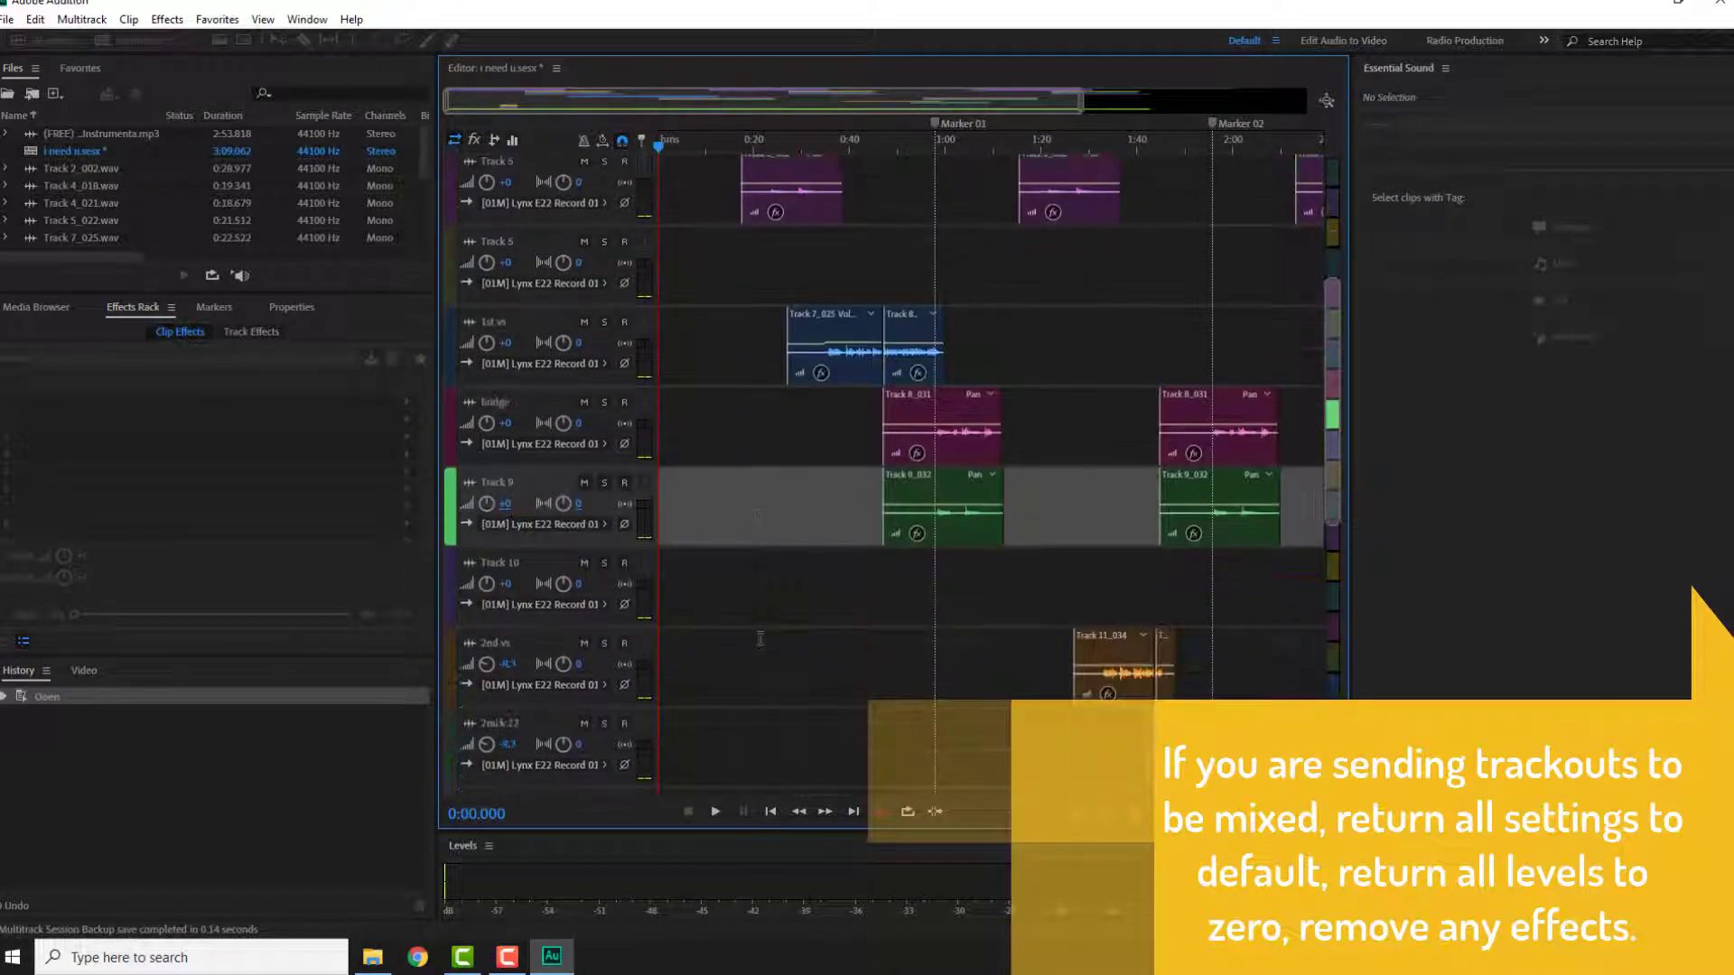
pyautogui.scroll(-2, 779, 632)
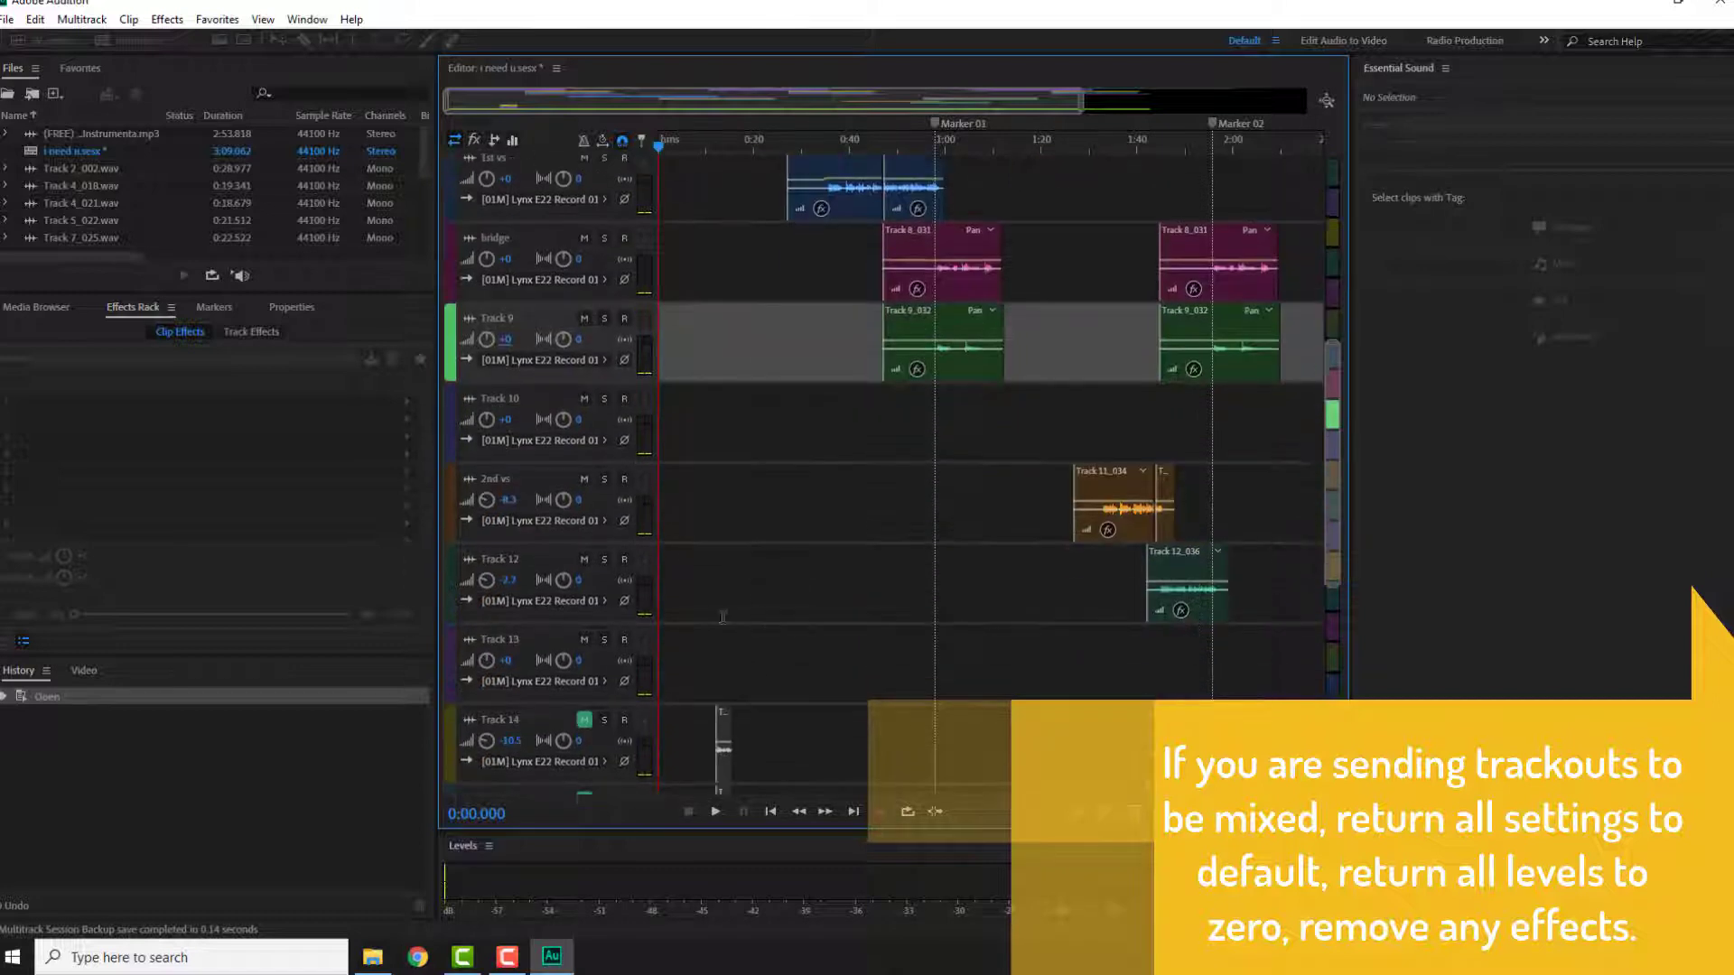
pyautogui.click(510, 499)
pyautogui.write('0')
pyautogui.press('Return')
pyautogui.scroll(-1, 784, 561)
pyautogui.click(508, 484)
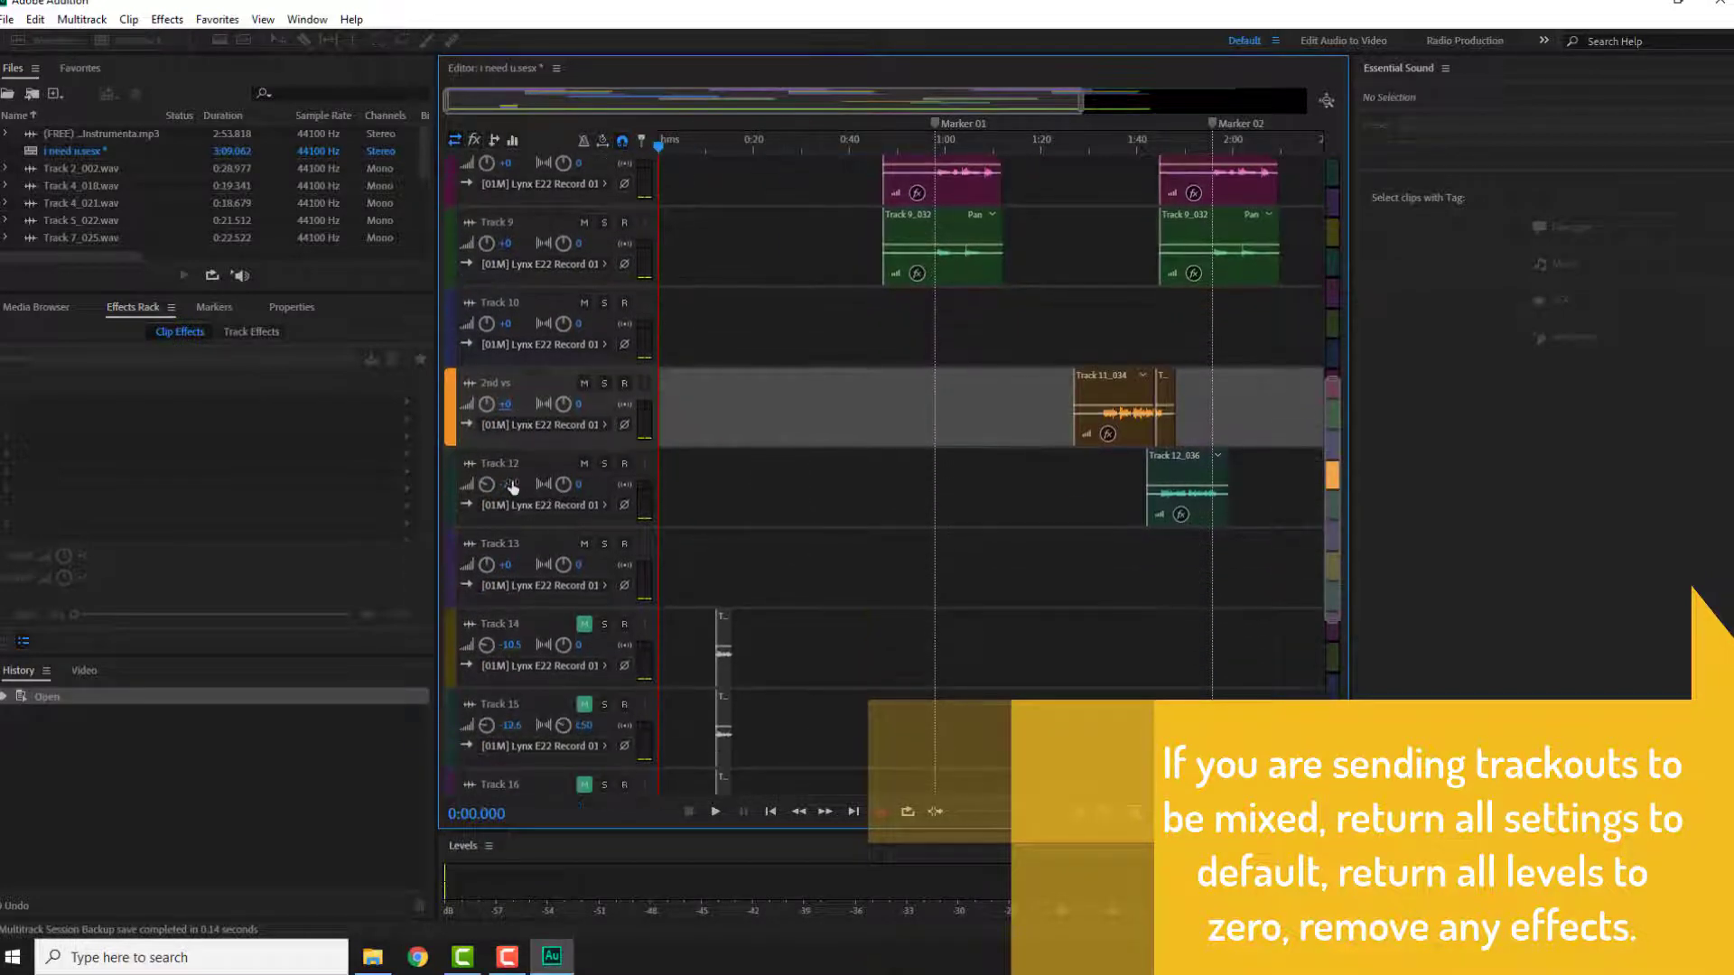
pyautogui.write('0')
pyautogui.press('Return')
# Step: Reset the adlib track's volume and pan to 0
pyautogui.scroll(-1, 516, 502)
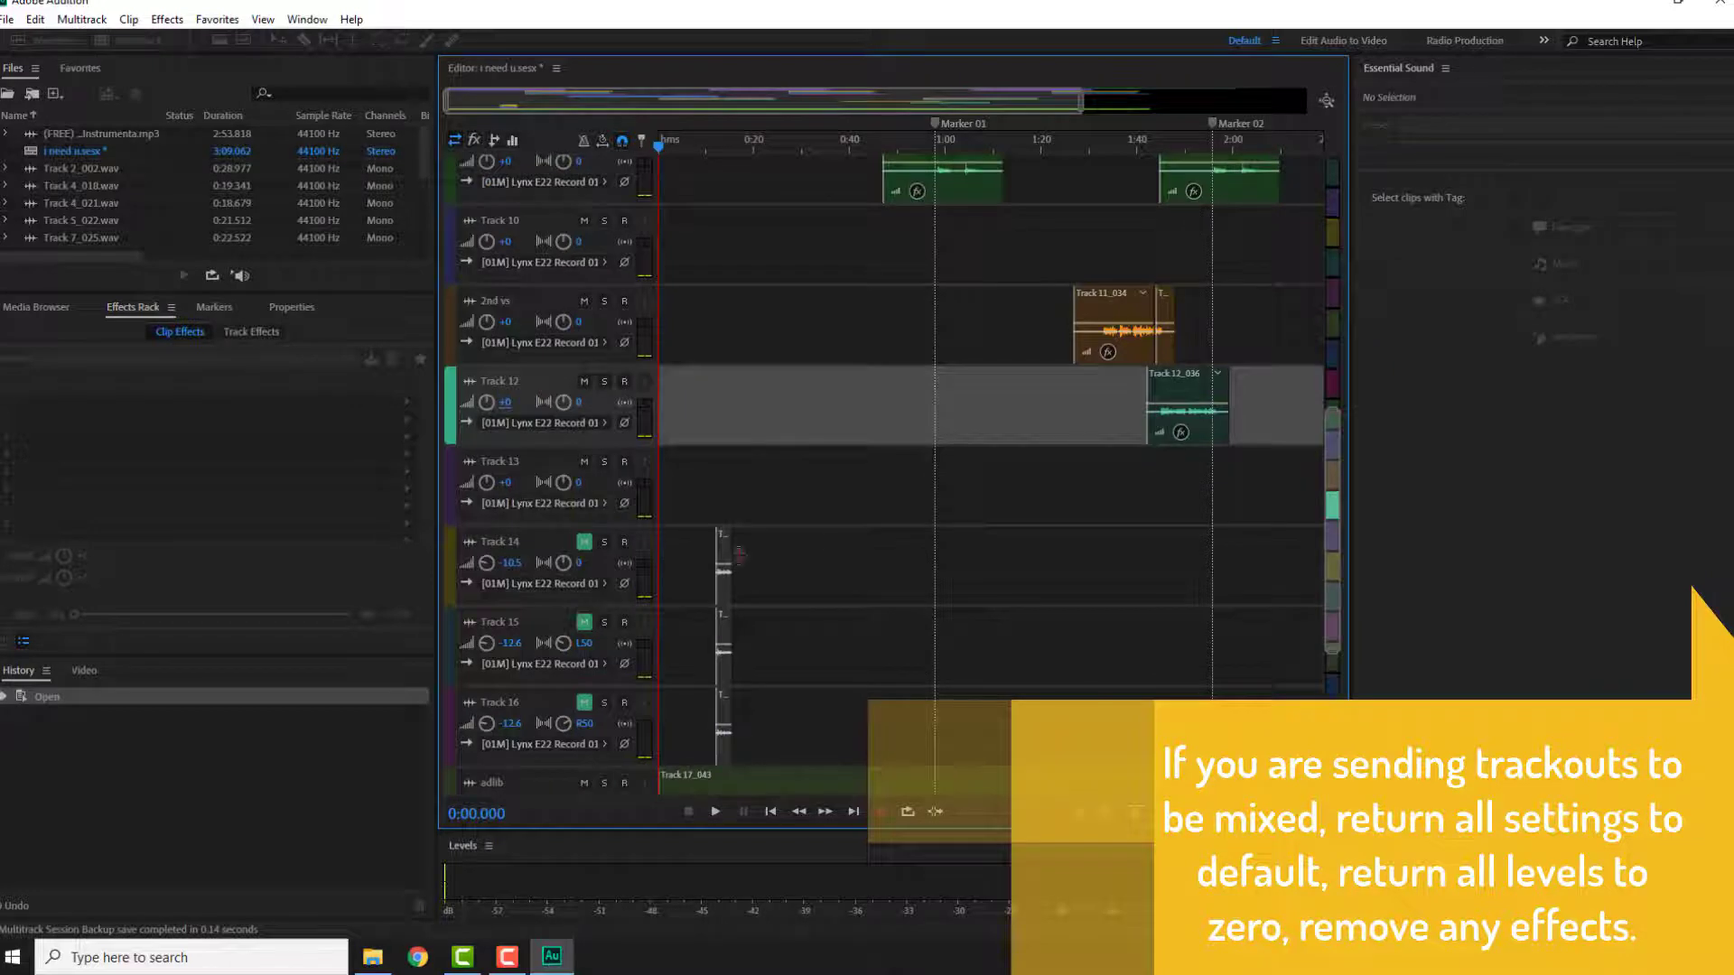
pyautogui.scroll(-3, 863, 537)
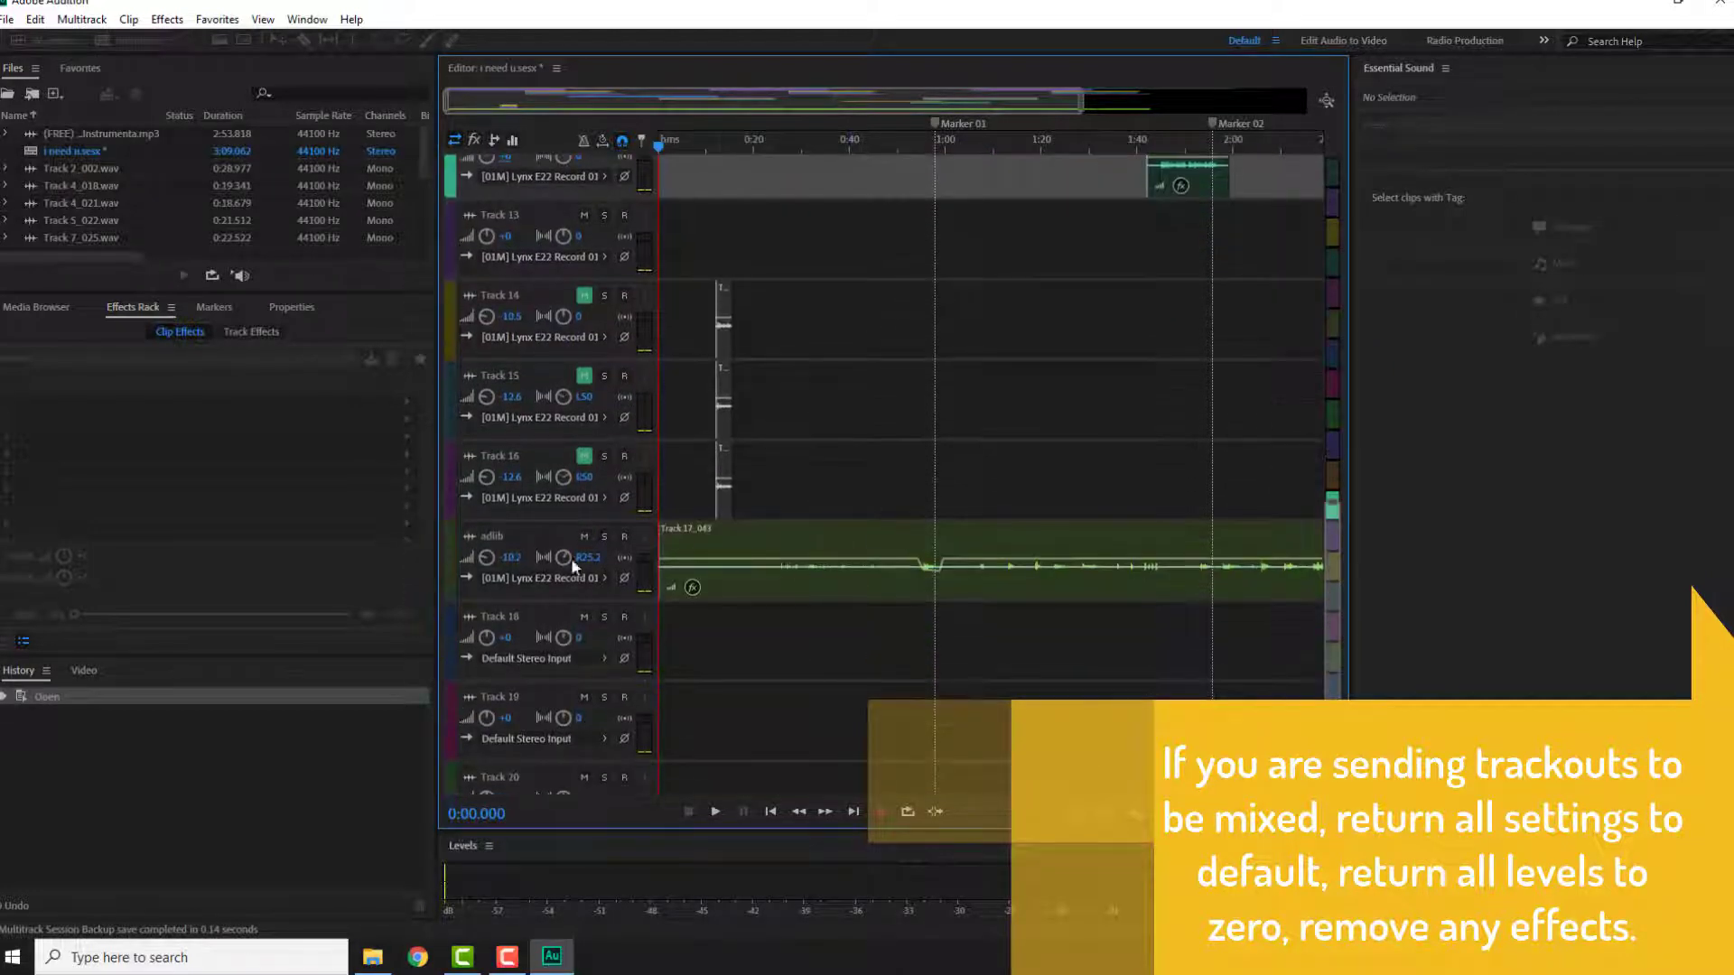
pyautogui.click(510, 557)
pyautogui.write('0')
pyautogui.press('Return')
pyautogui.click(590, 560)
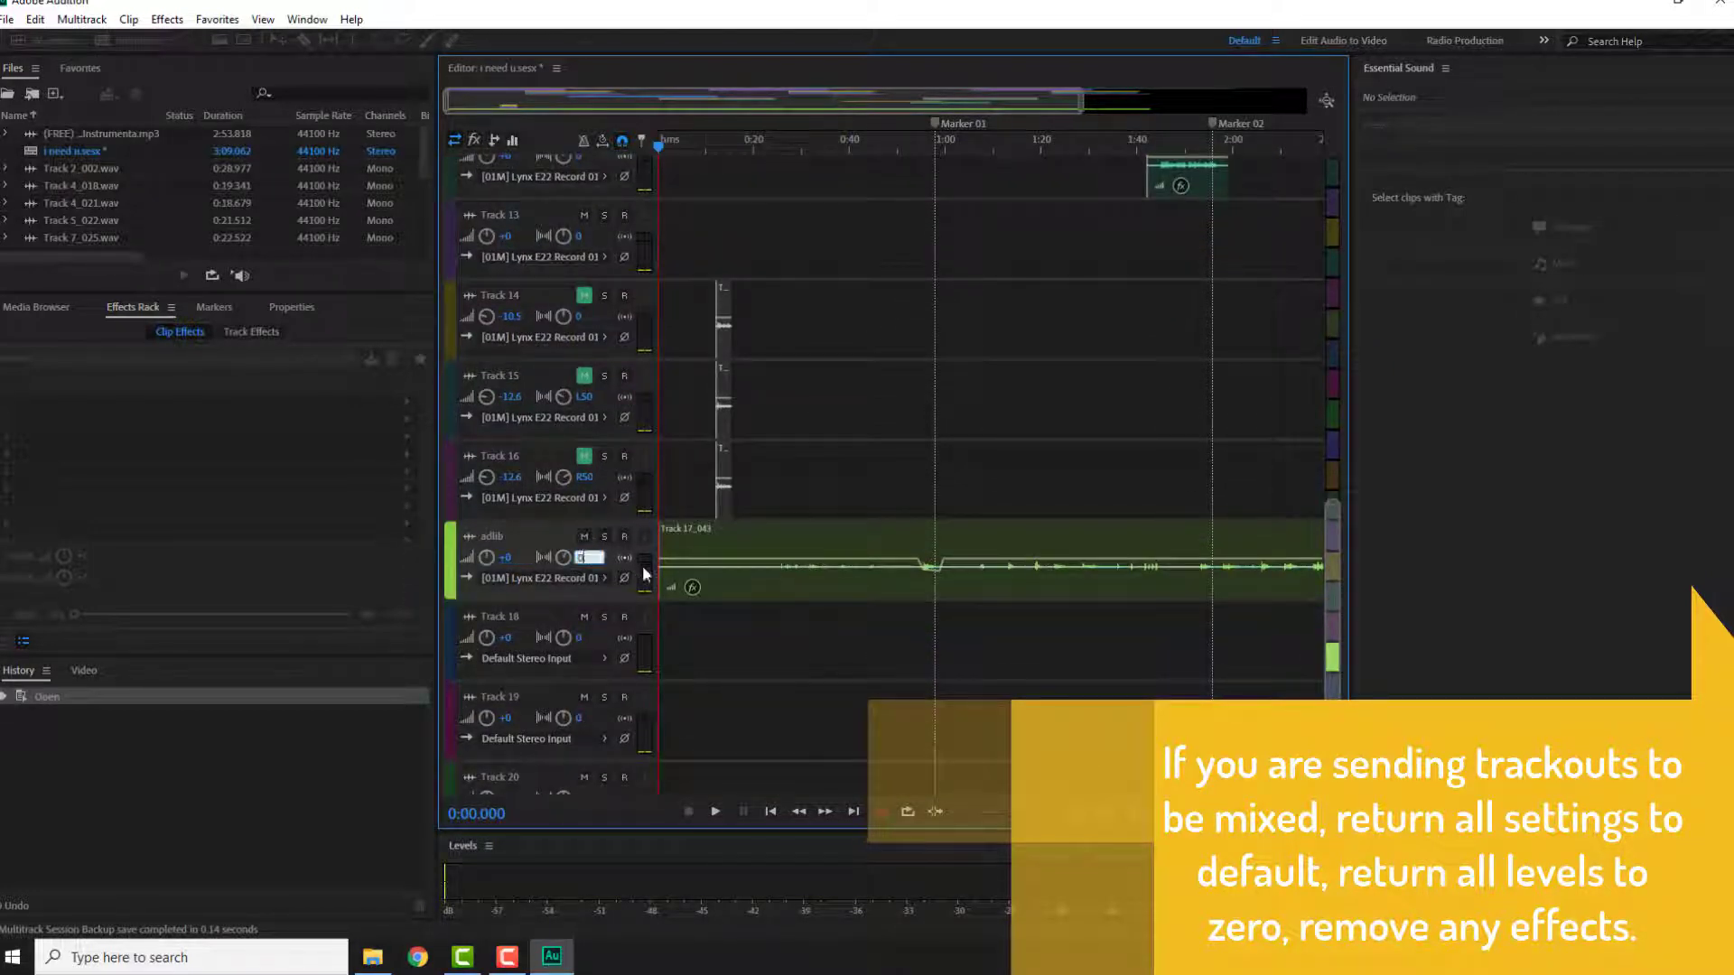
pyautogui.write('0')
pyautogui.press('Return')
pyautogui.scroll(1, 772, 671)
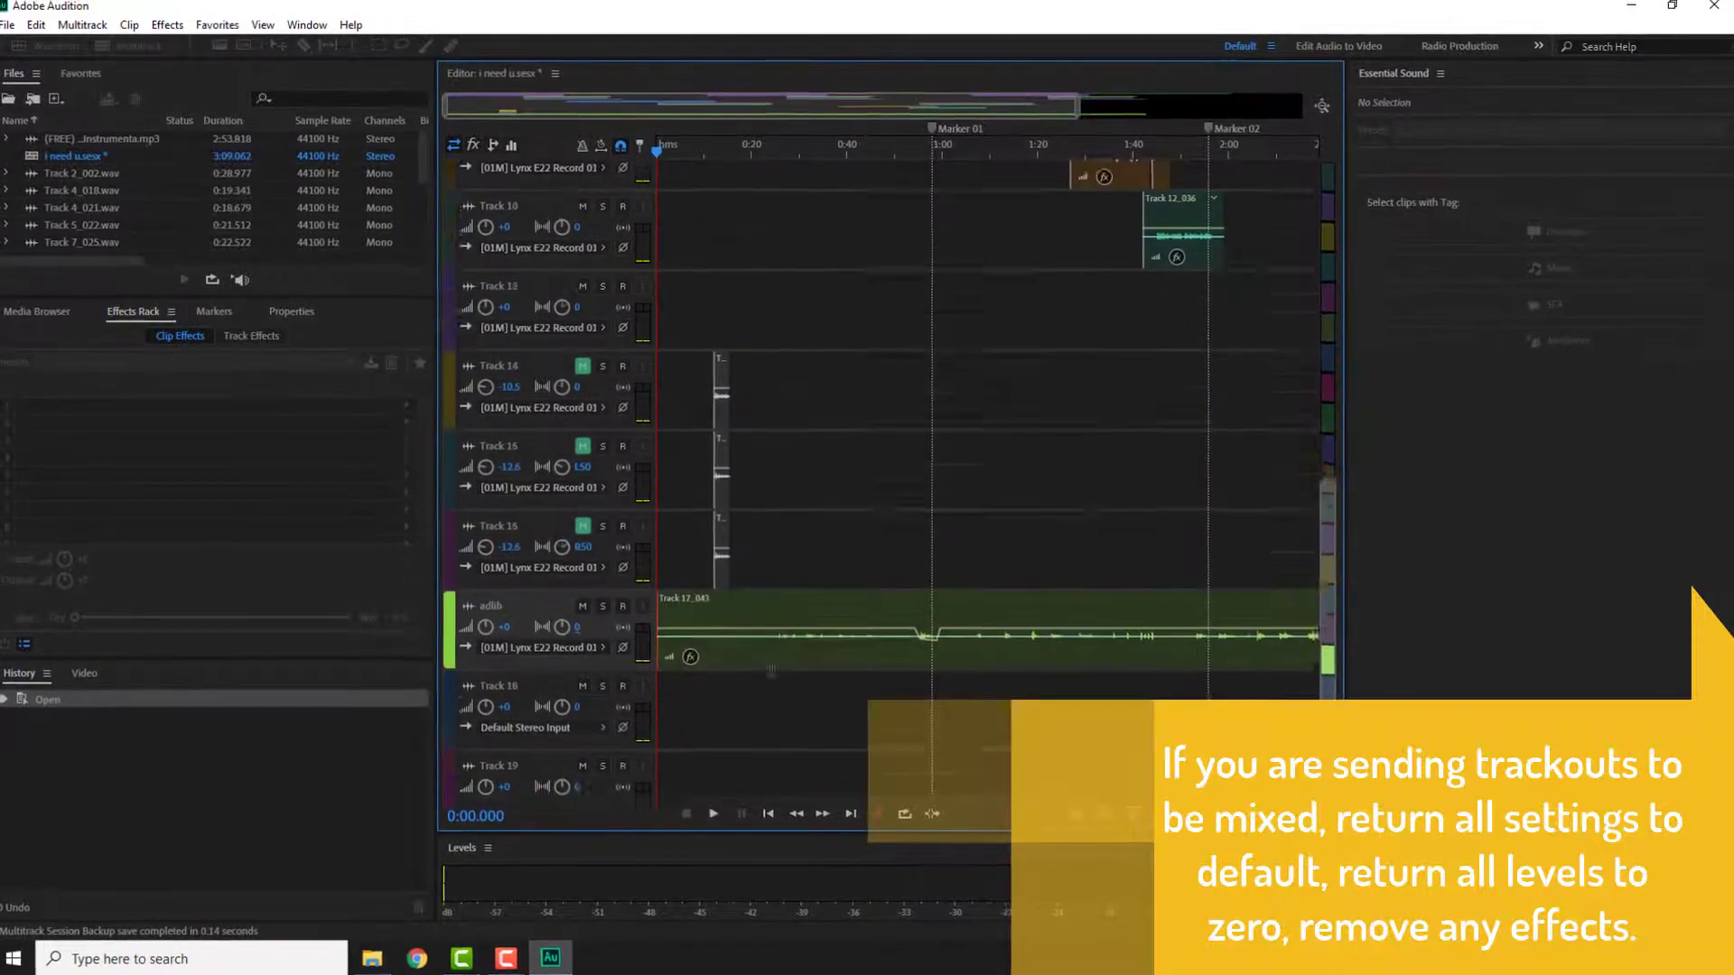
pyautogui.scroll(2, 772, 671)
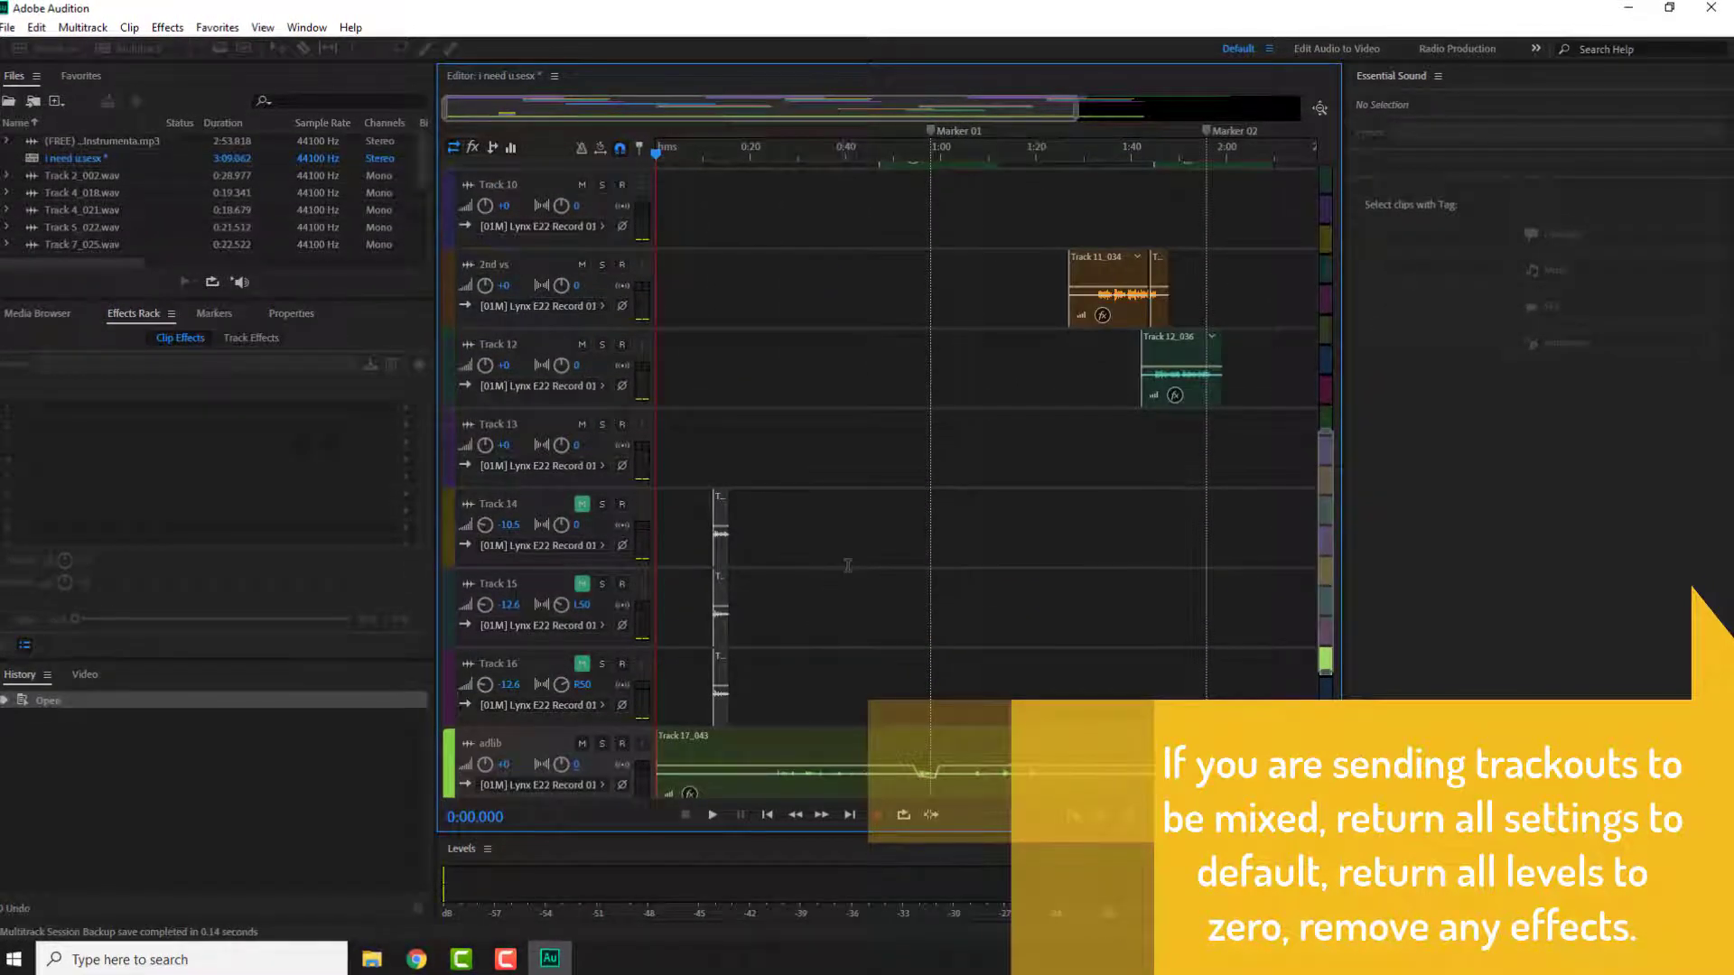
pyautogui.scroll(-1, 847, 565)
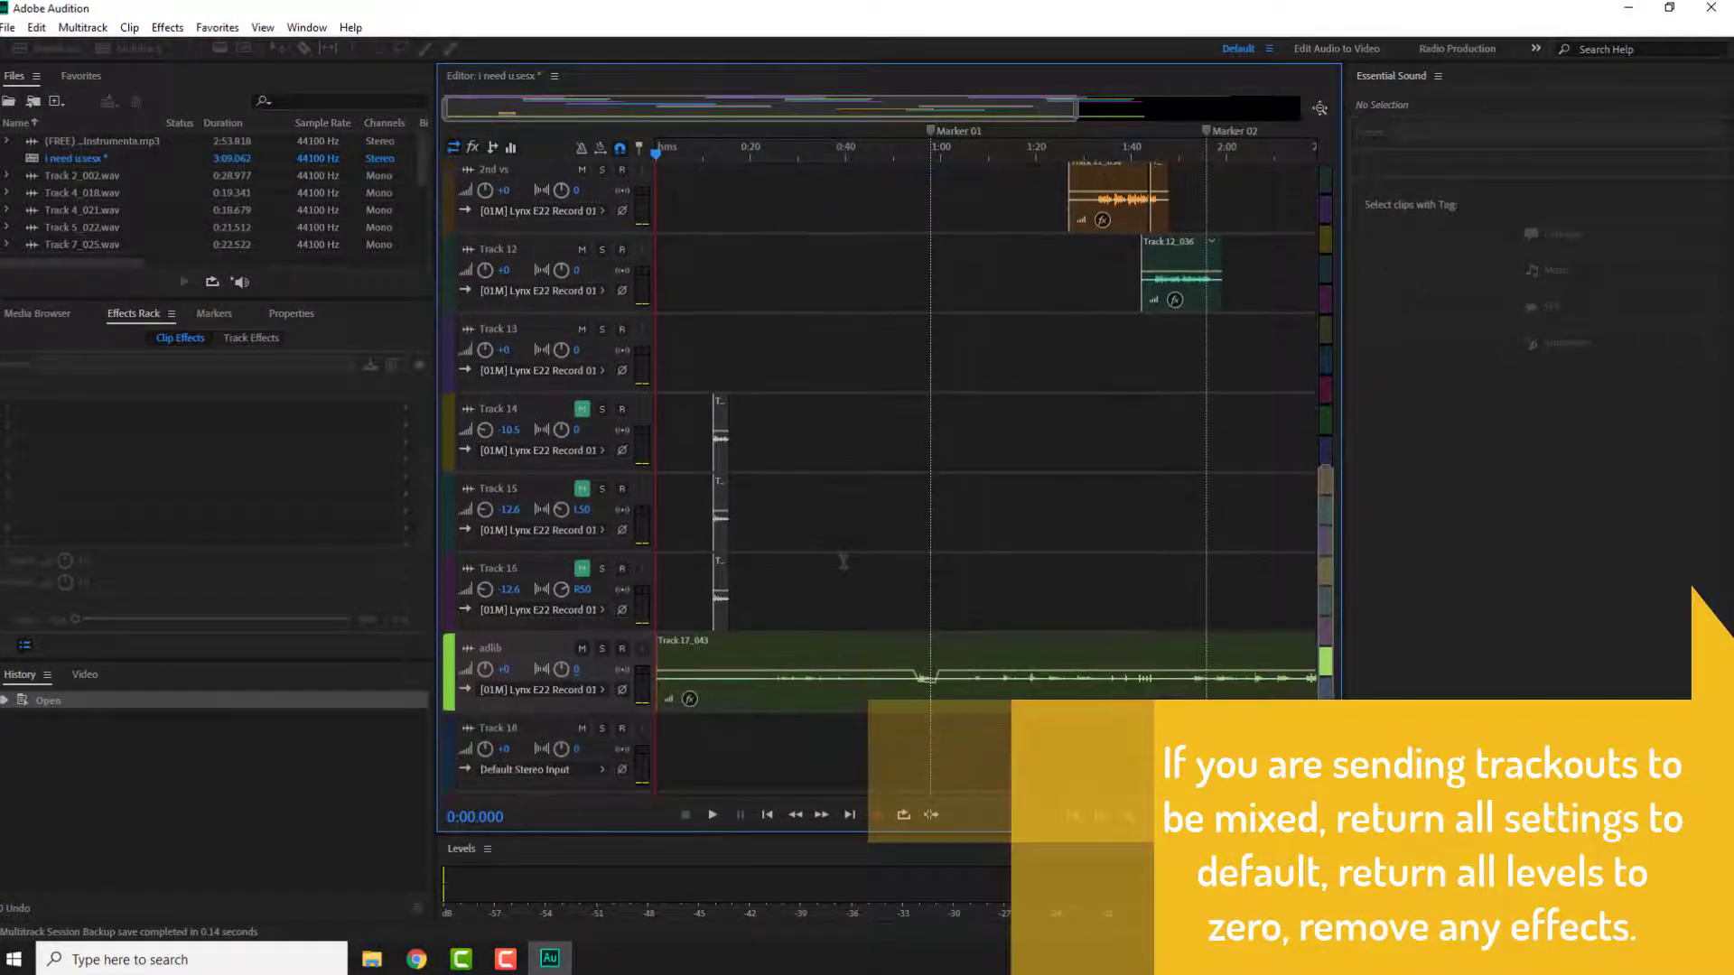
pyautogui.scroll(10, 824, 541)
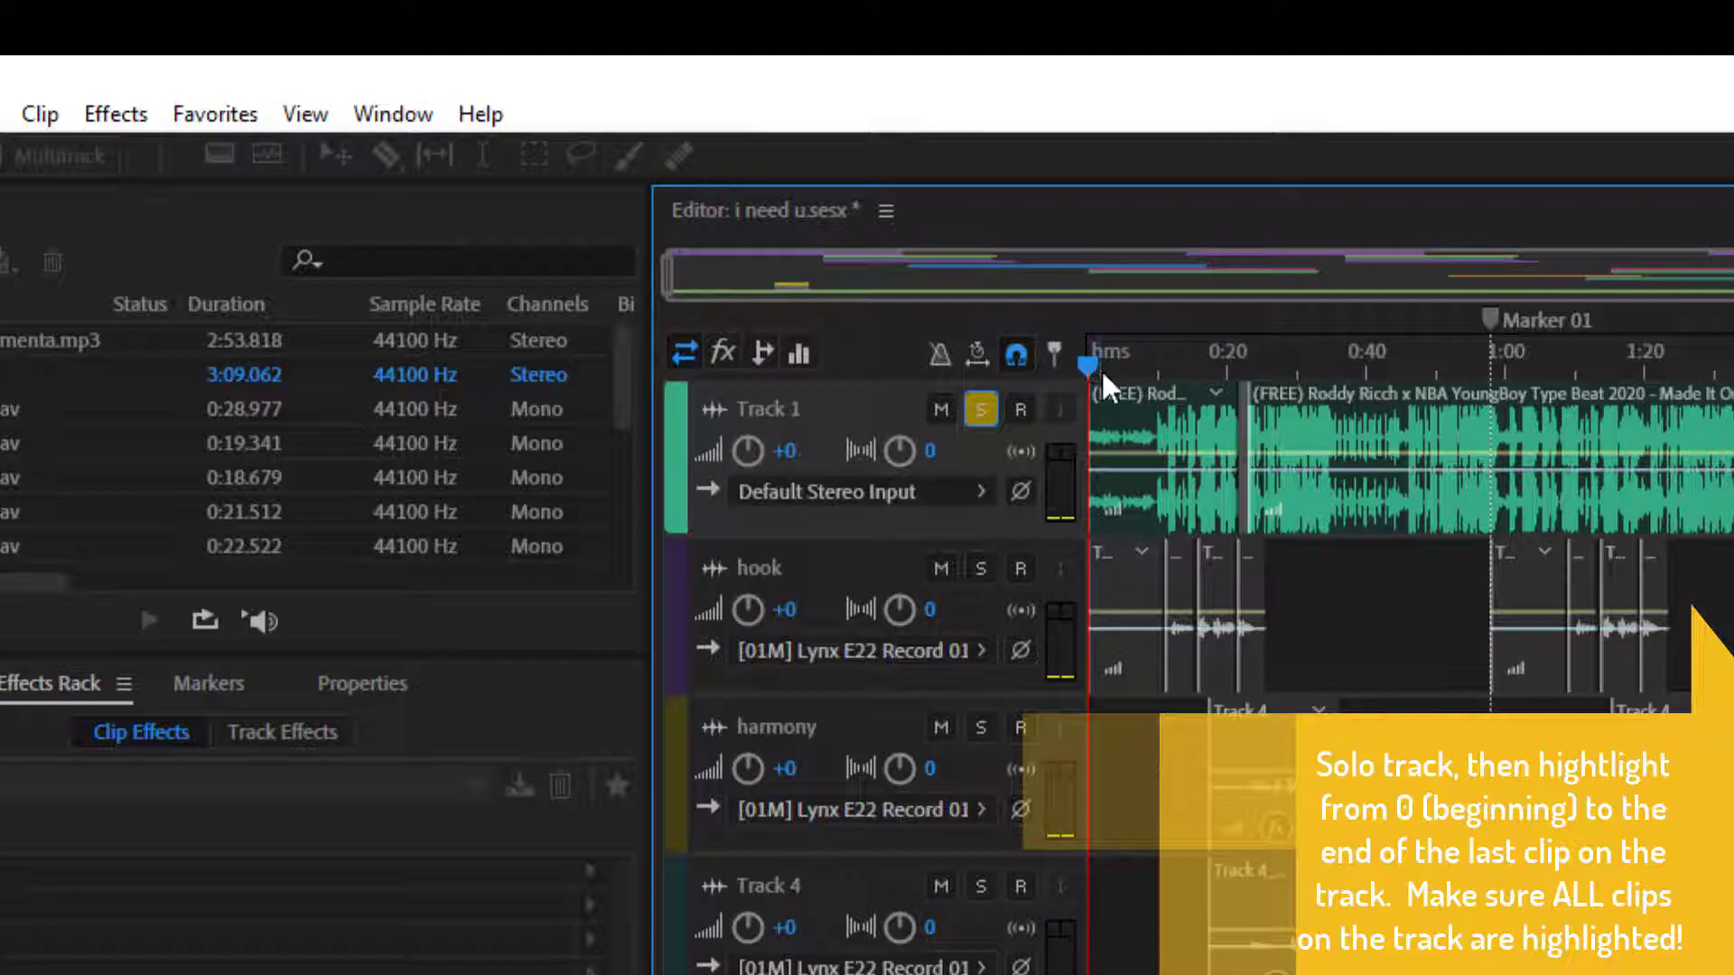
# Step: Select Track 1's clips from the session start and export the time selection as a multitrack mixdown named 1_mixdown.wav into trackouts
pyautogui.moveTo(1092, 496); pyautogui.dragTo(1715, 522)
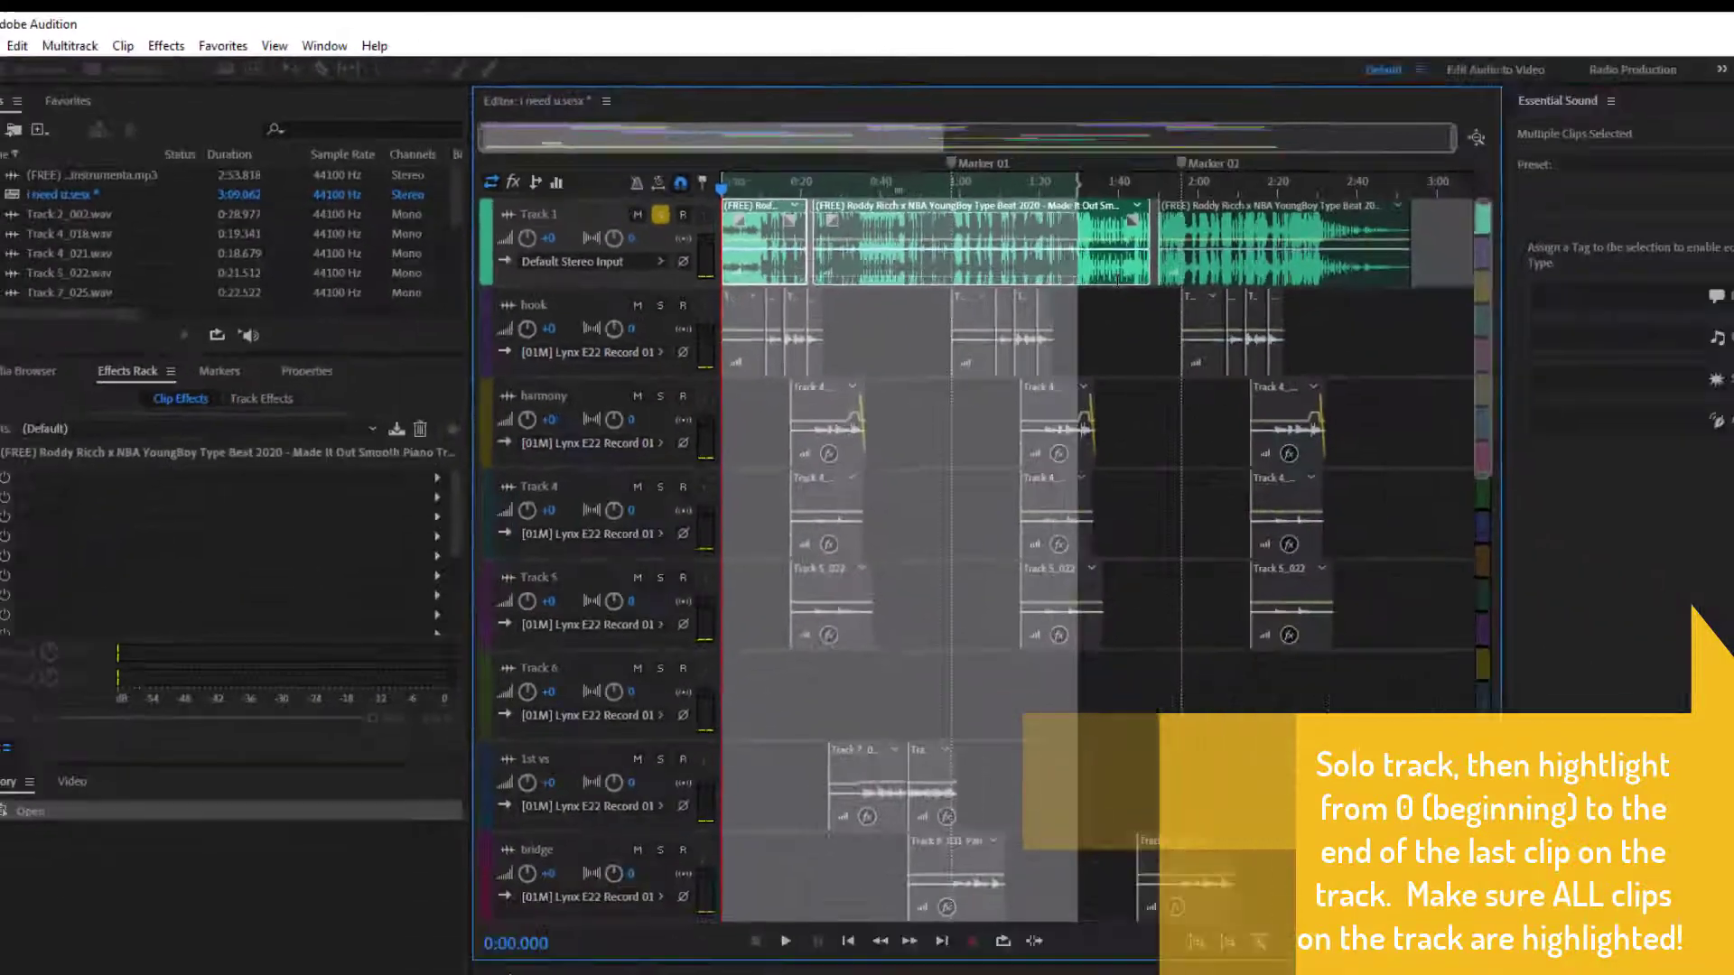
pyautogui.moveTo(1117, 280); pyautogui.dragTo(1411, 297)
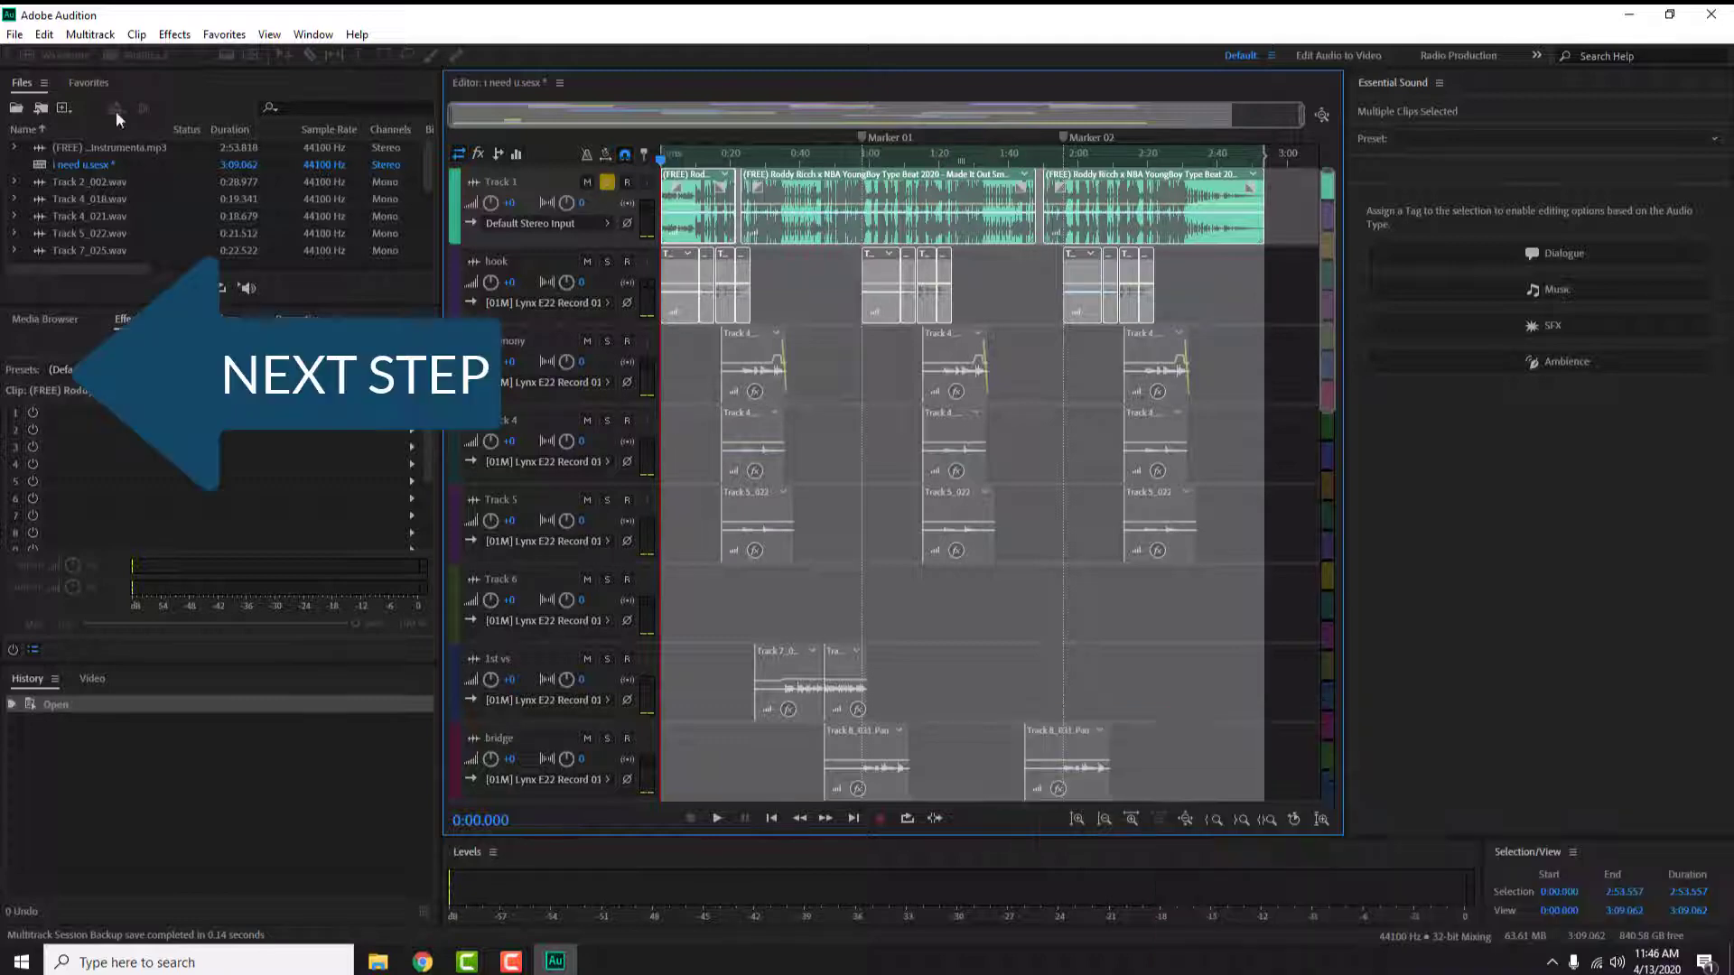
pyautogui.click(16, 38)
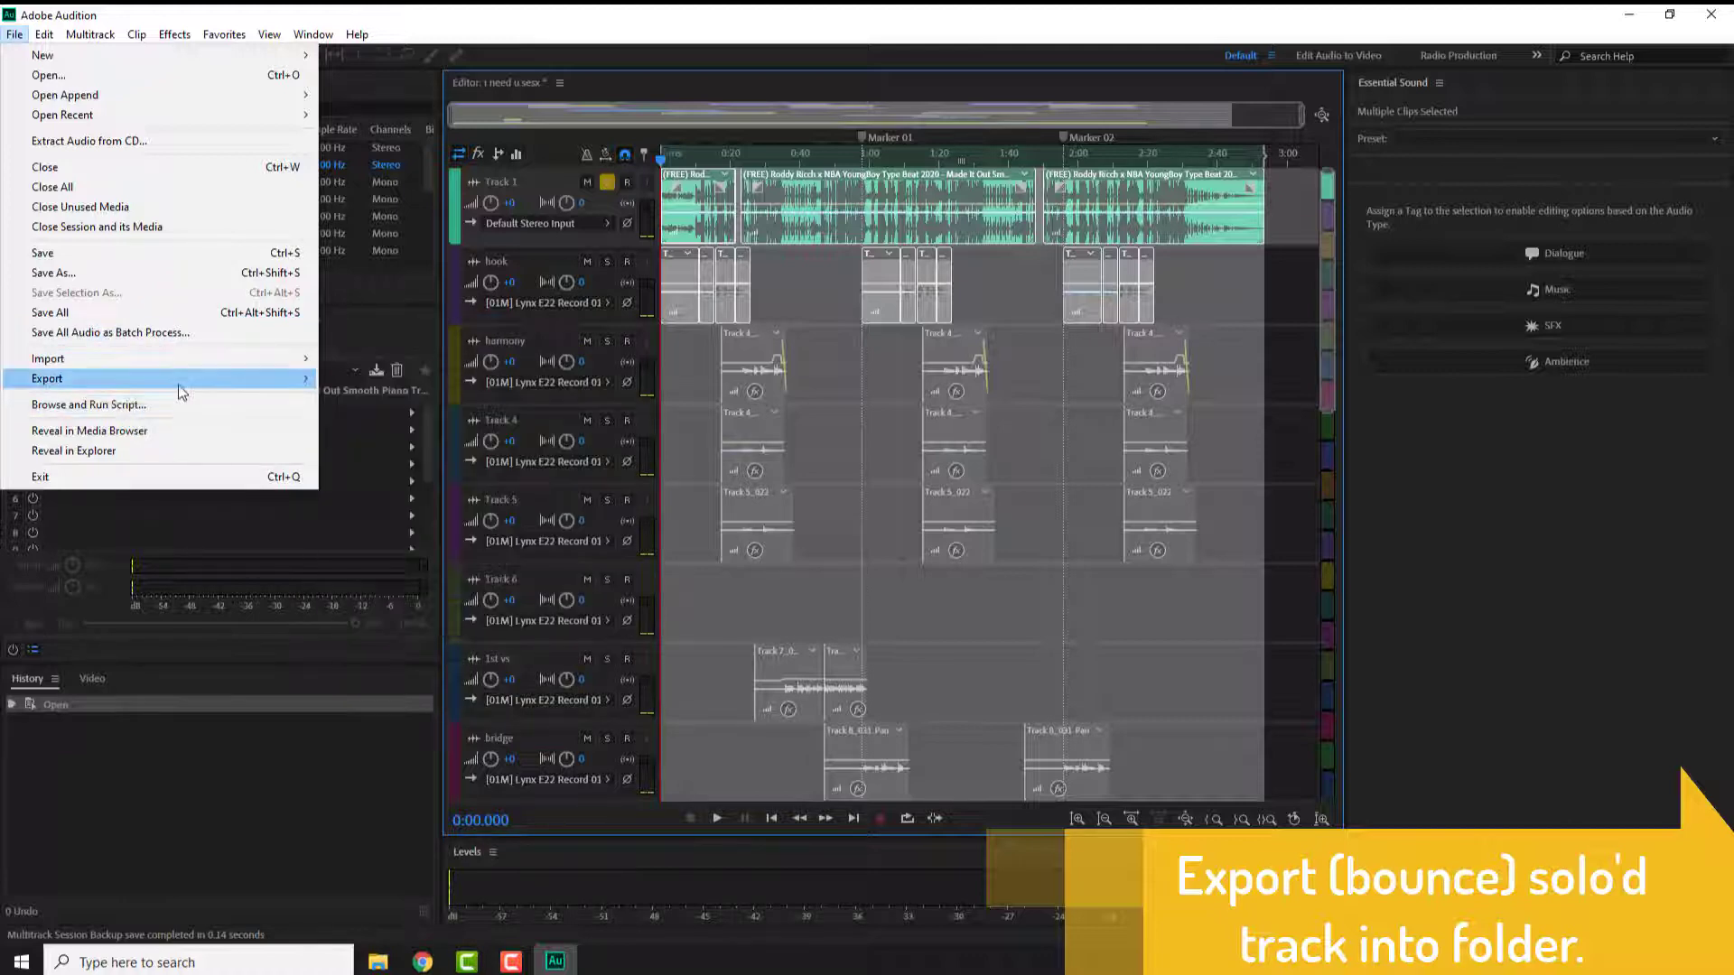
pyautogui.moveTo(175, 383)
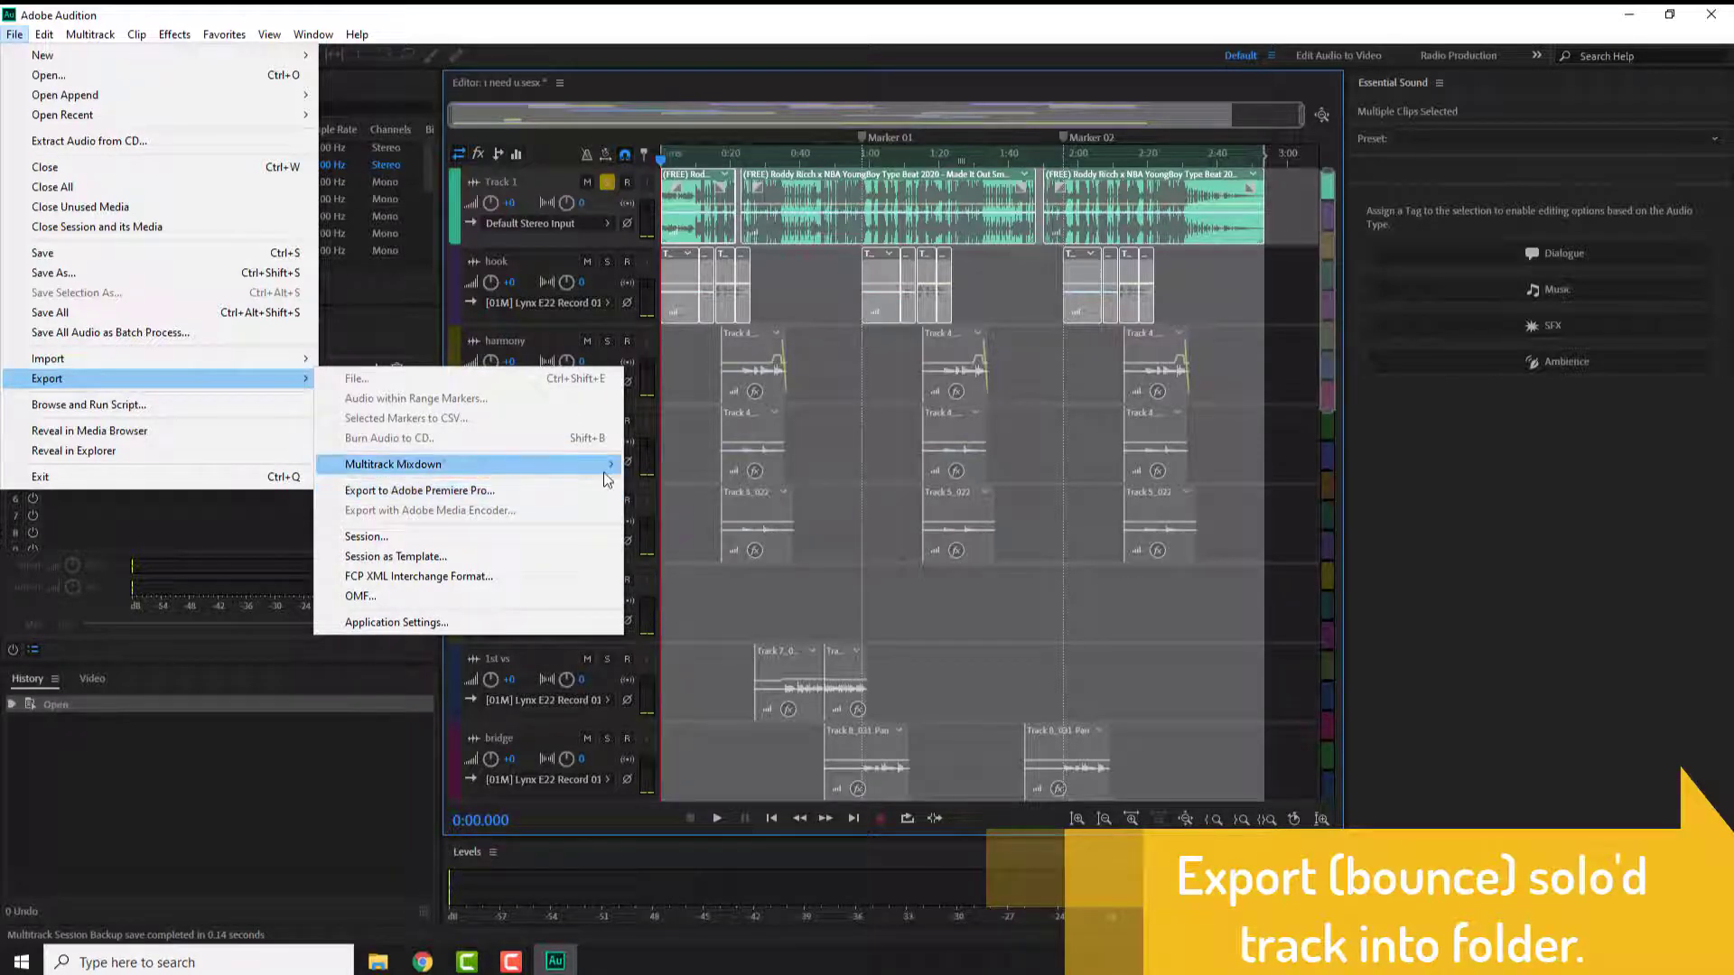
pyautogui.moveTo(595, 464)
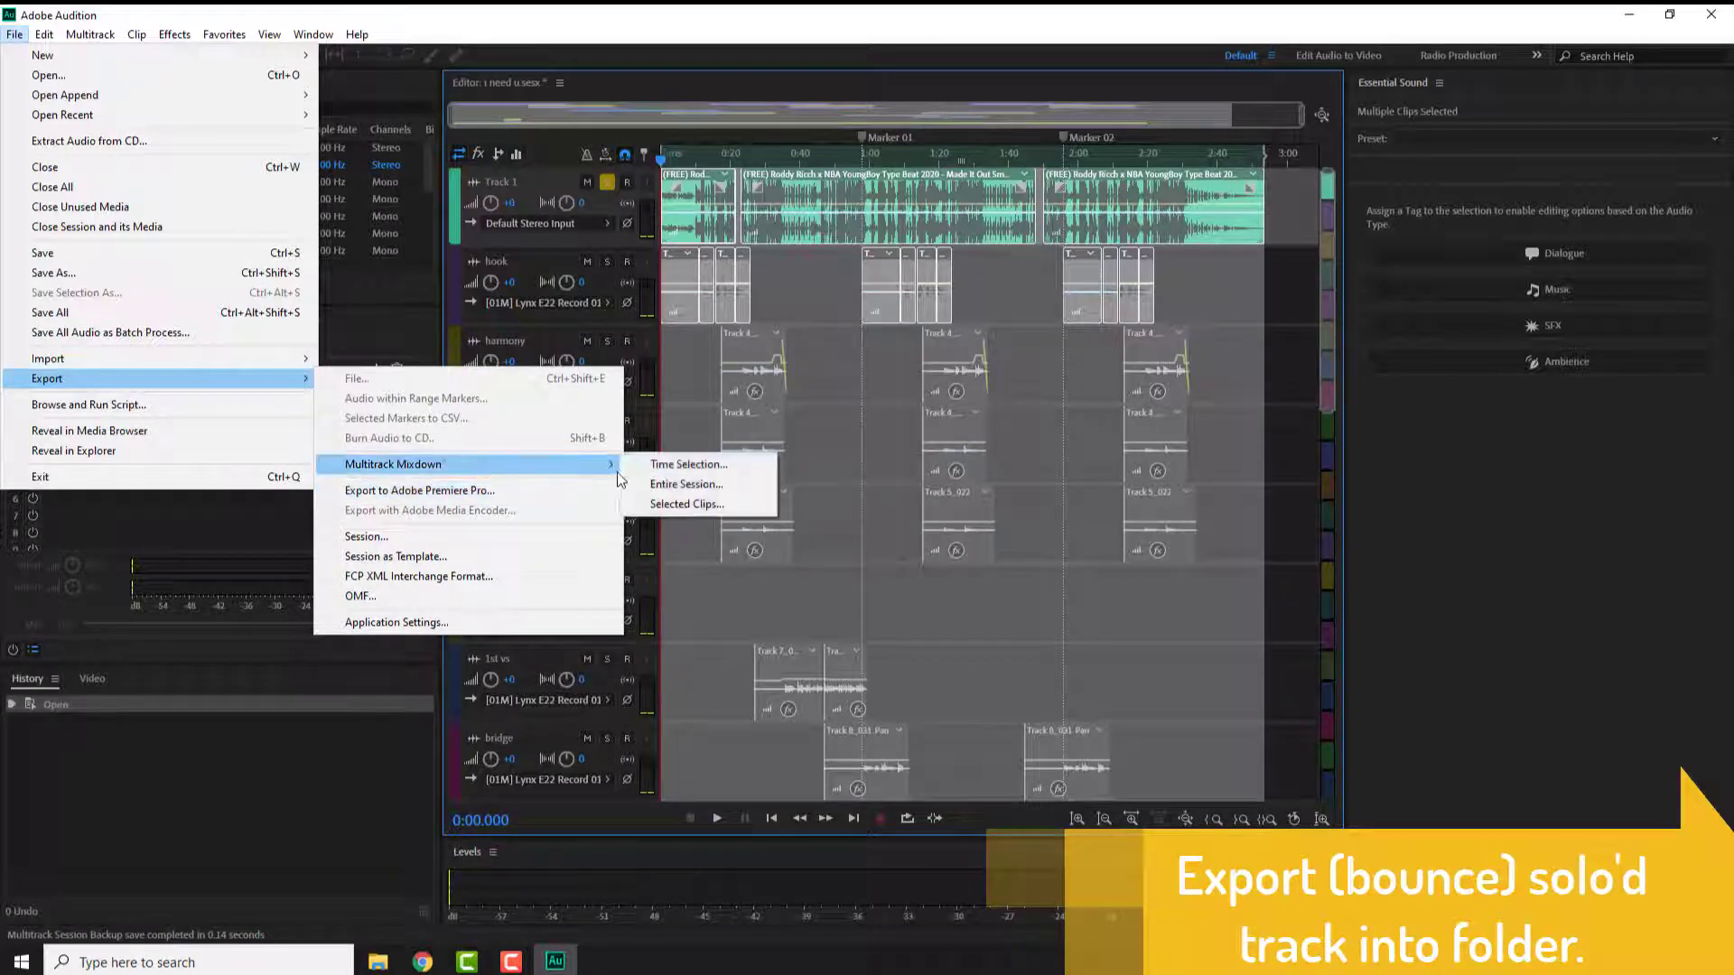
pyautogui.click(705, 470)
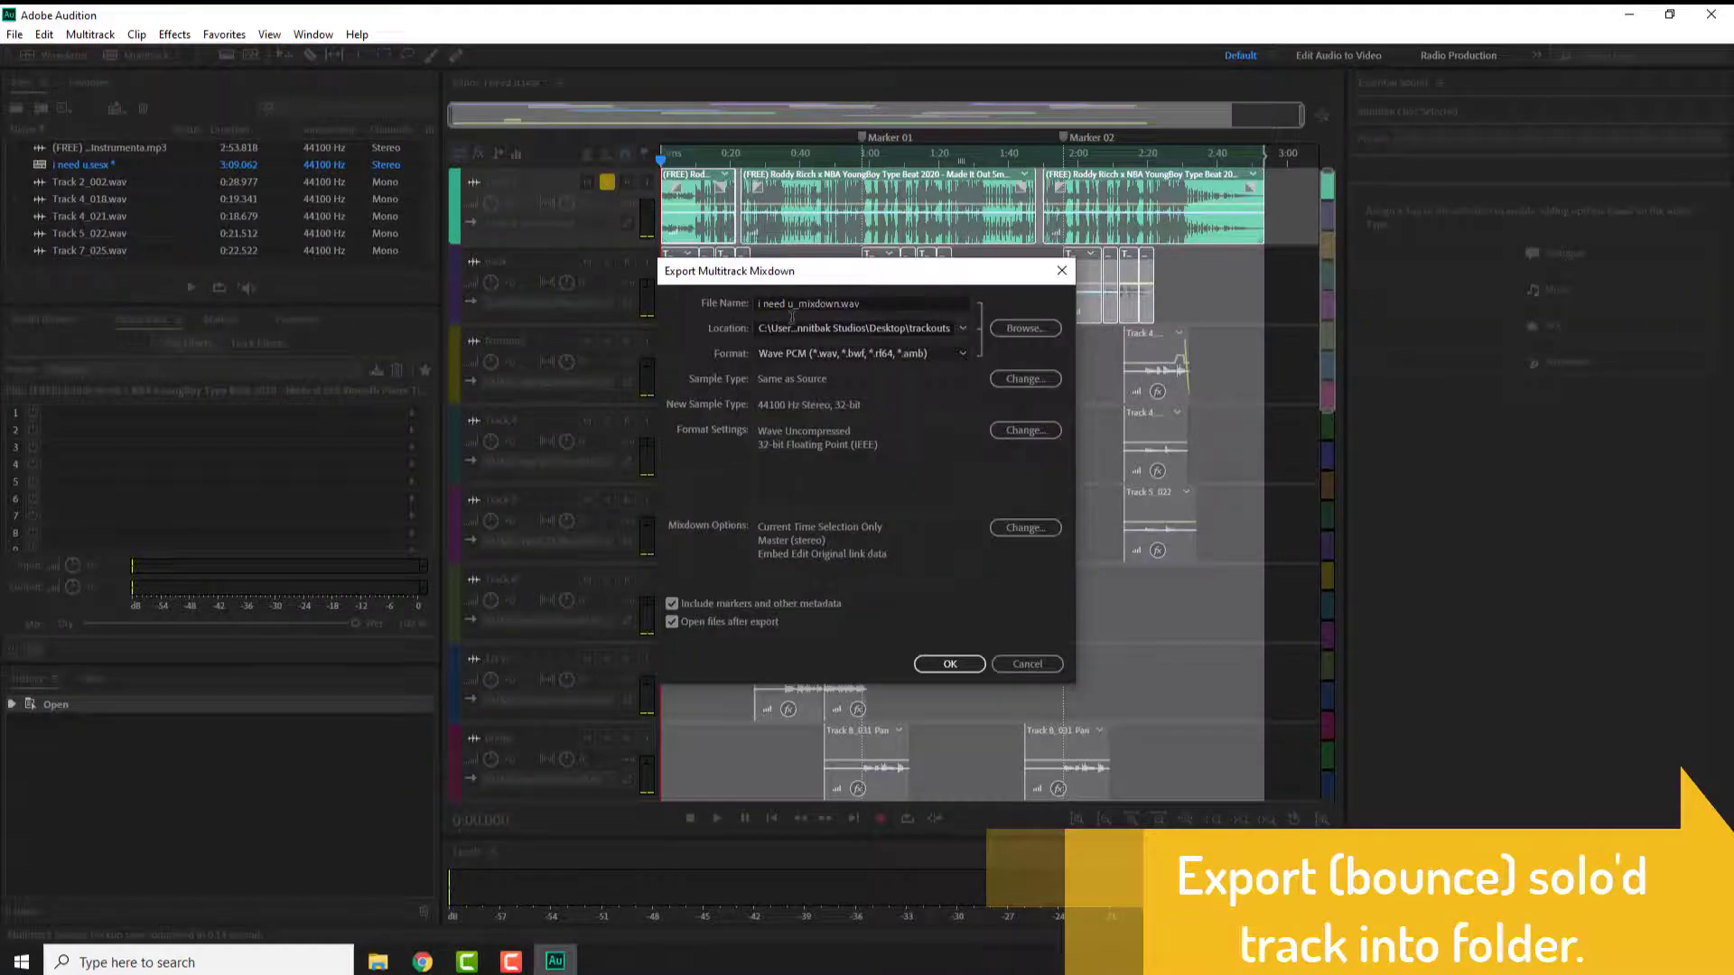
pyautogui.moveTo(794, 304); pyautogui.dragTo(748, 305)
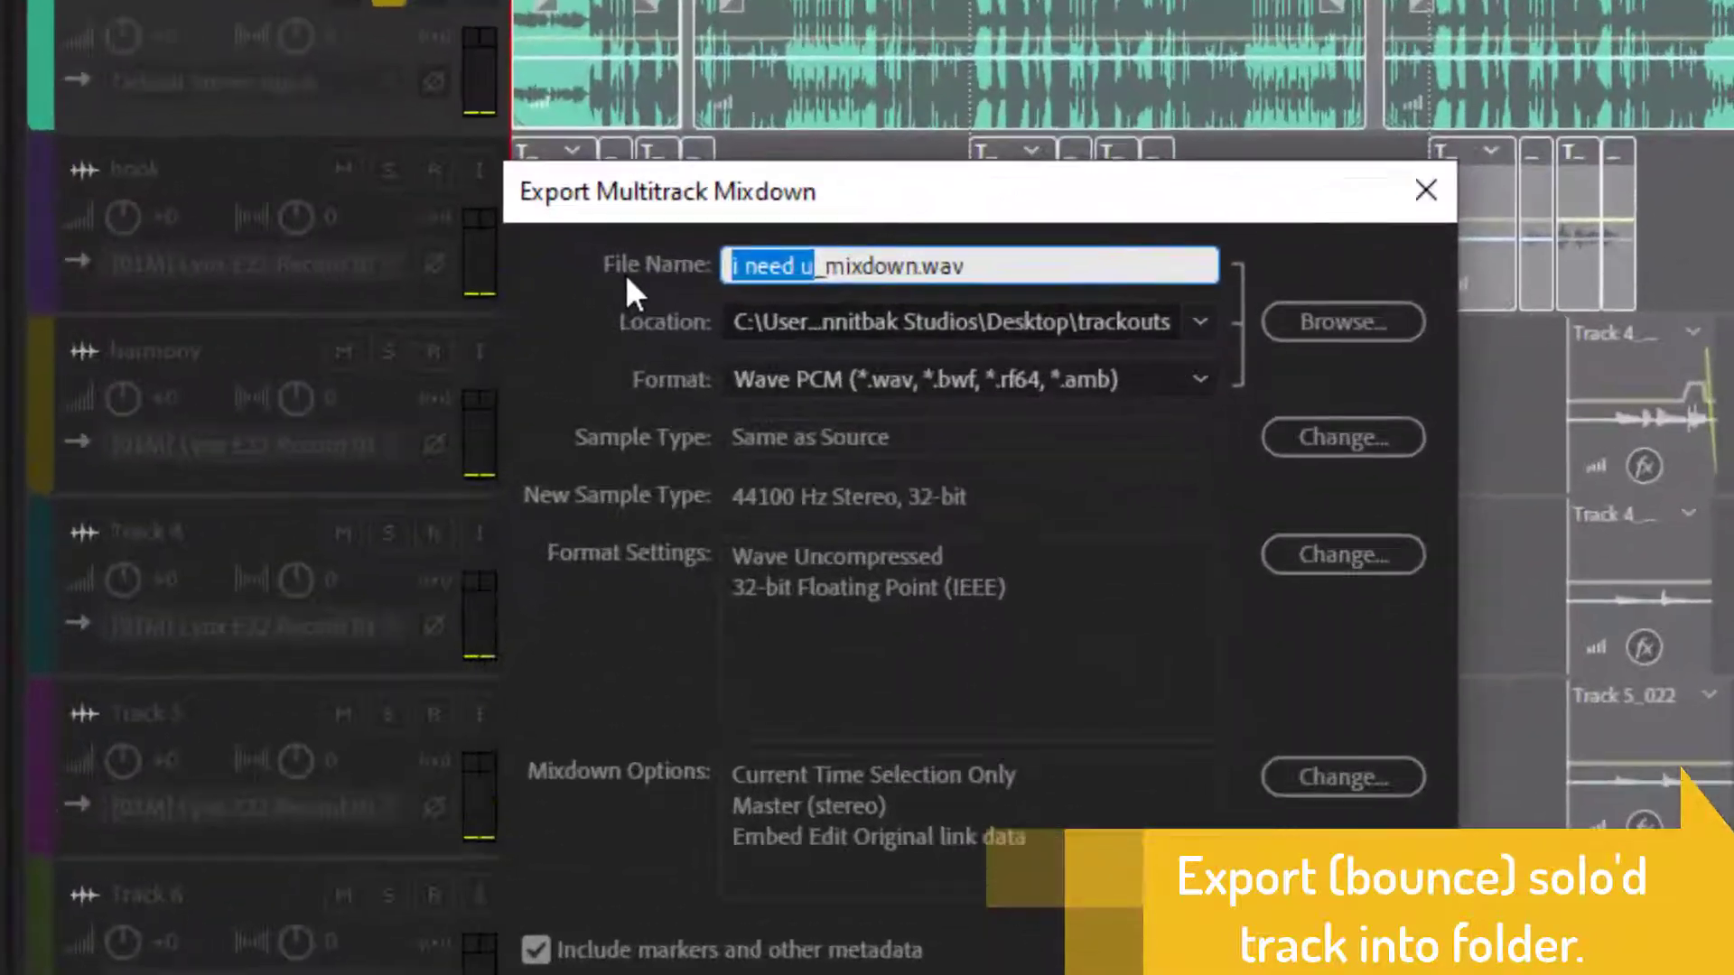
pyautogui.write('1')
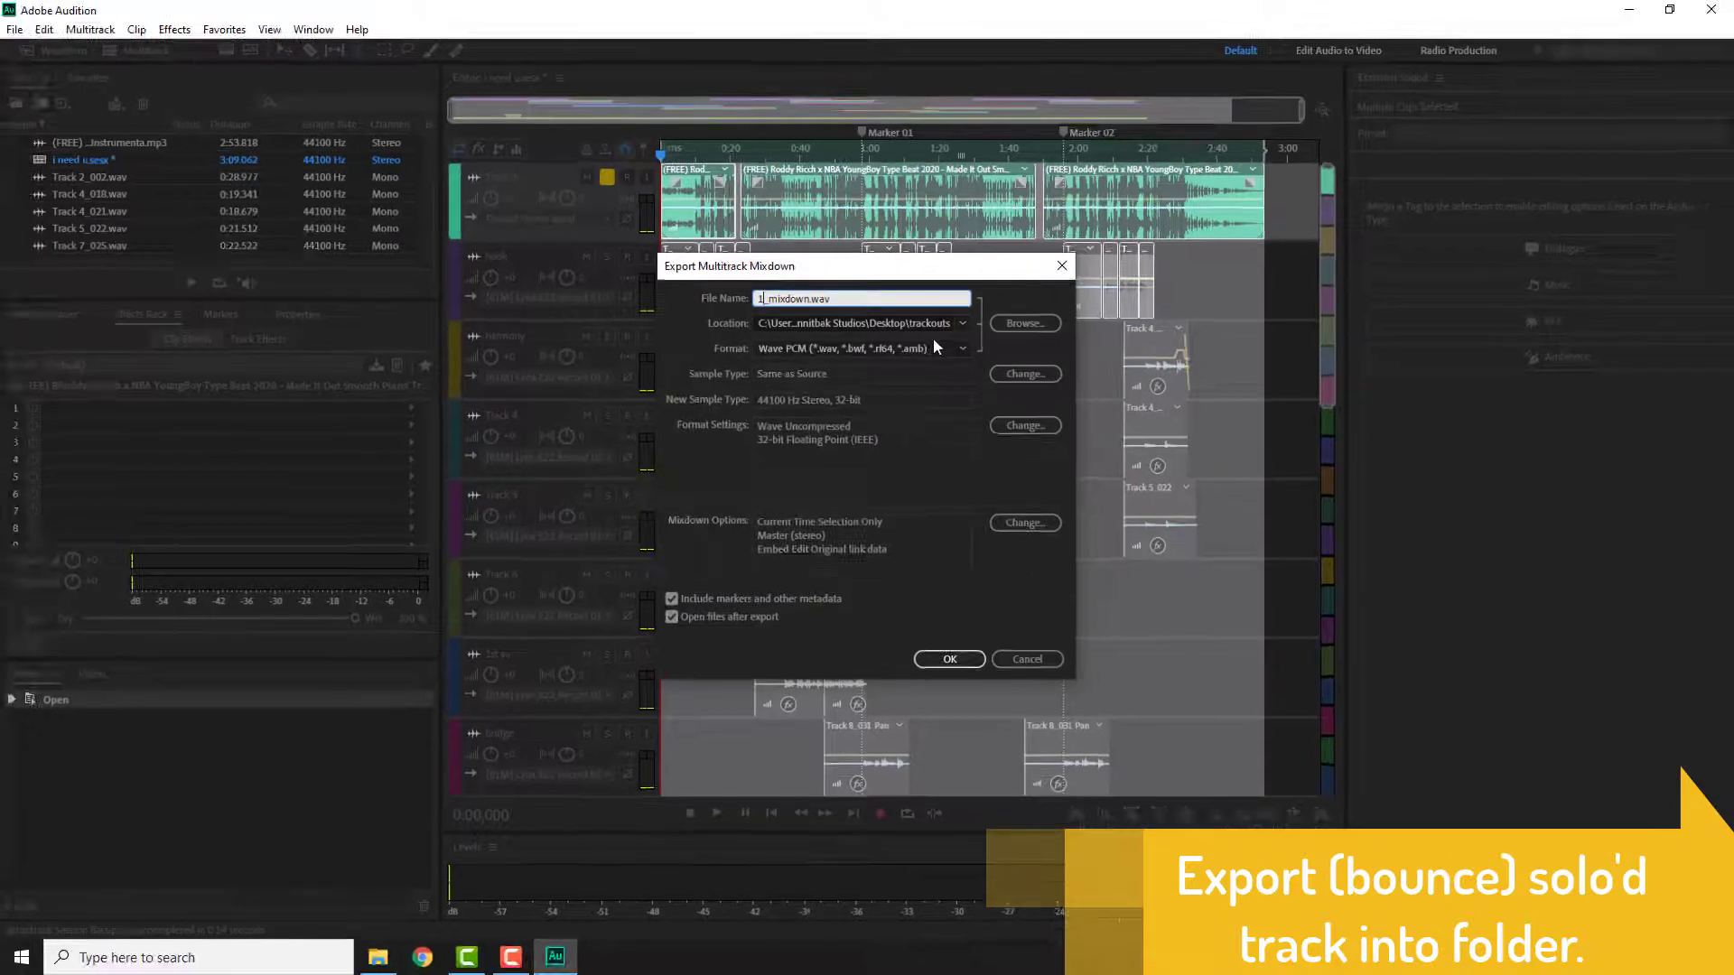
pyautogui.click(949, 659)
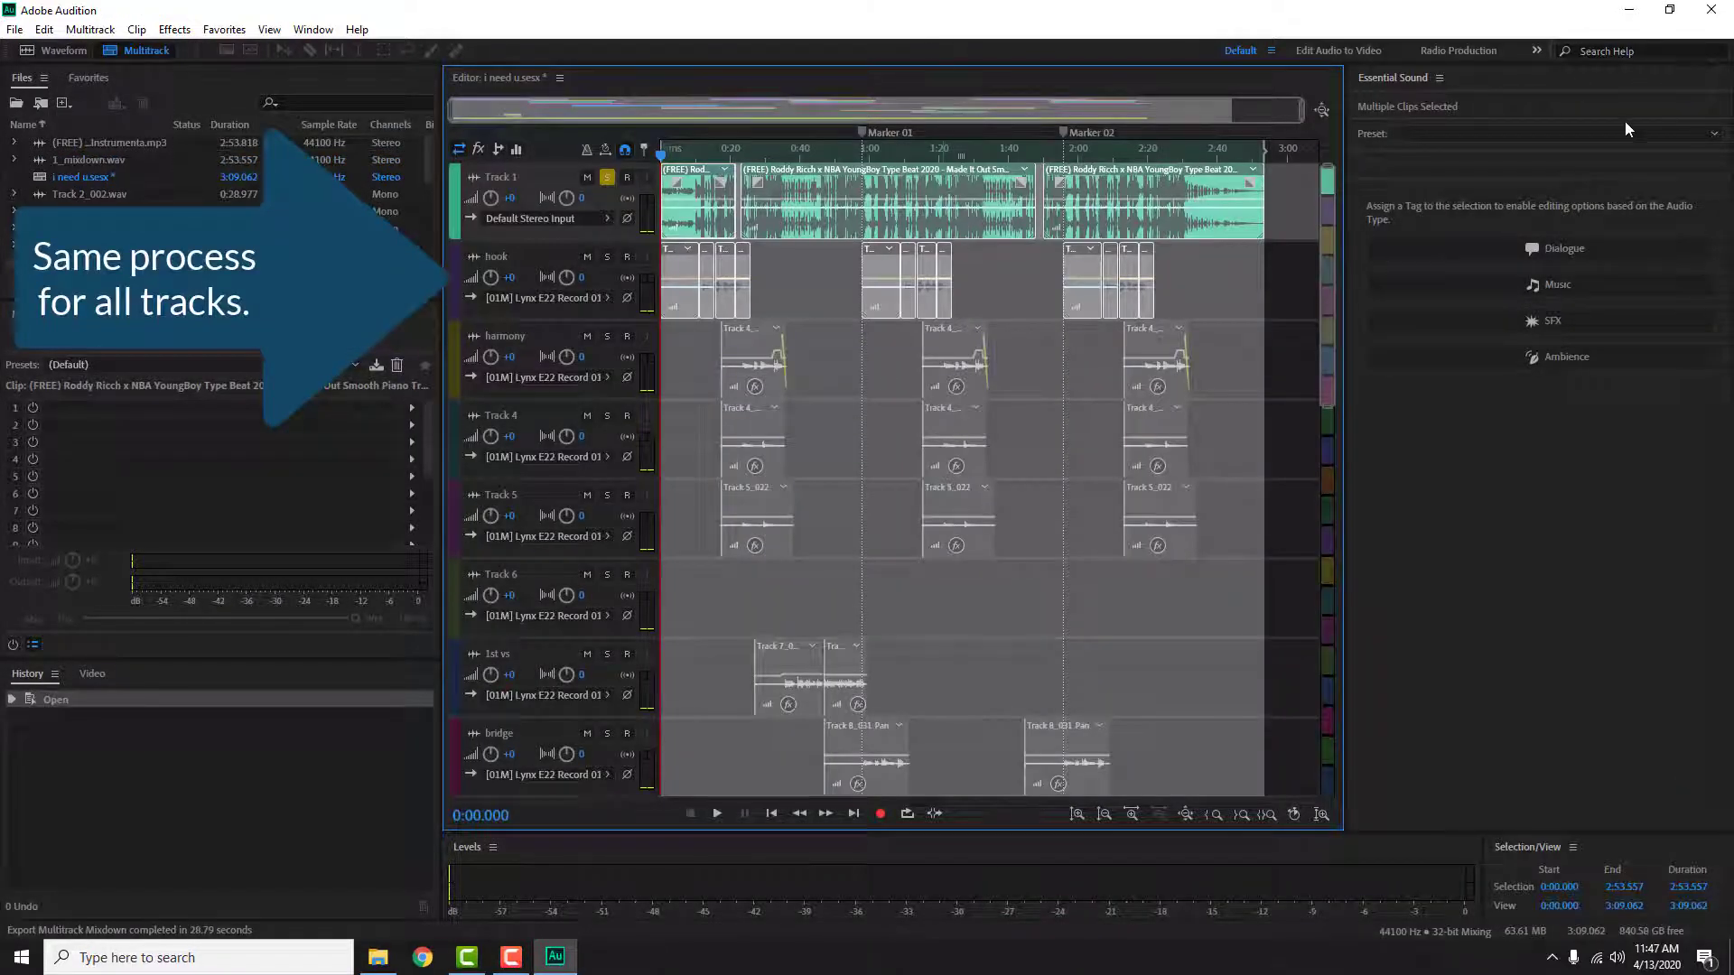
# Step: Solo the hook track in place of Track 1 and export the time selection as a multitrack mixdown named 2_mixdown.wav
pyautogui.click(608, 178)
pyautogui.click(607, 260)
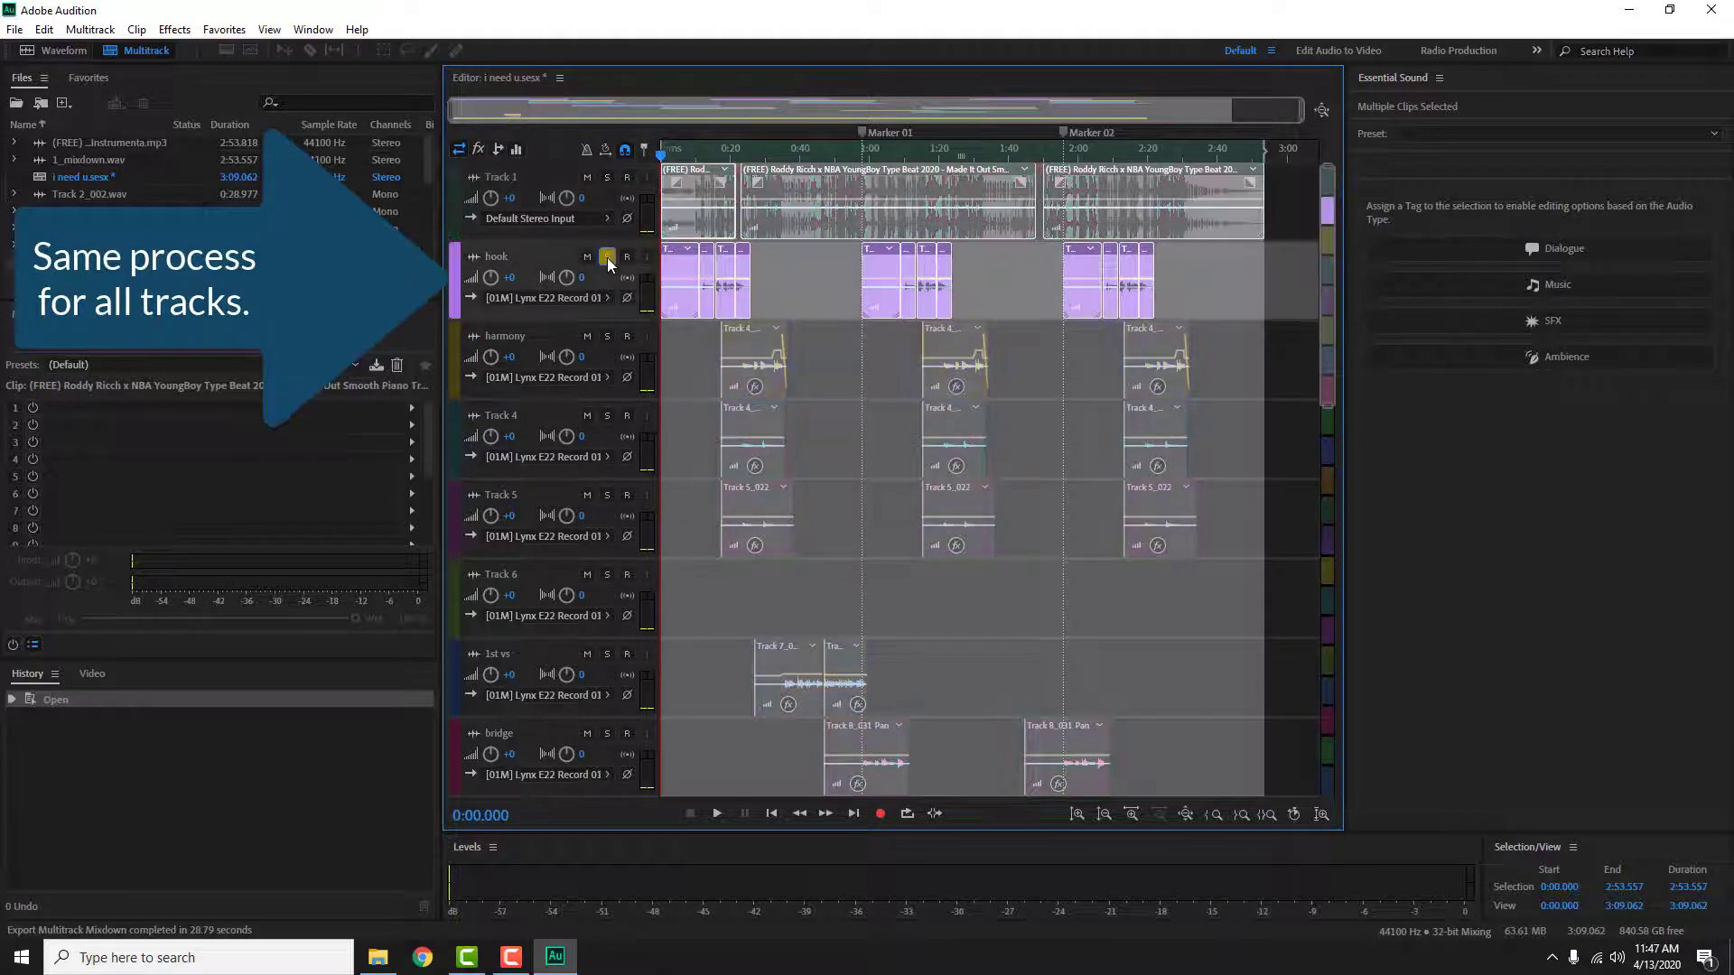
pyautogui.click(15, 36)
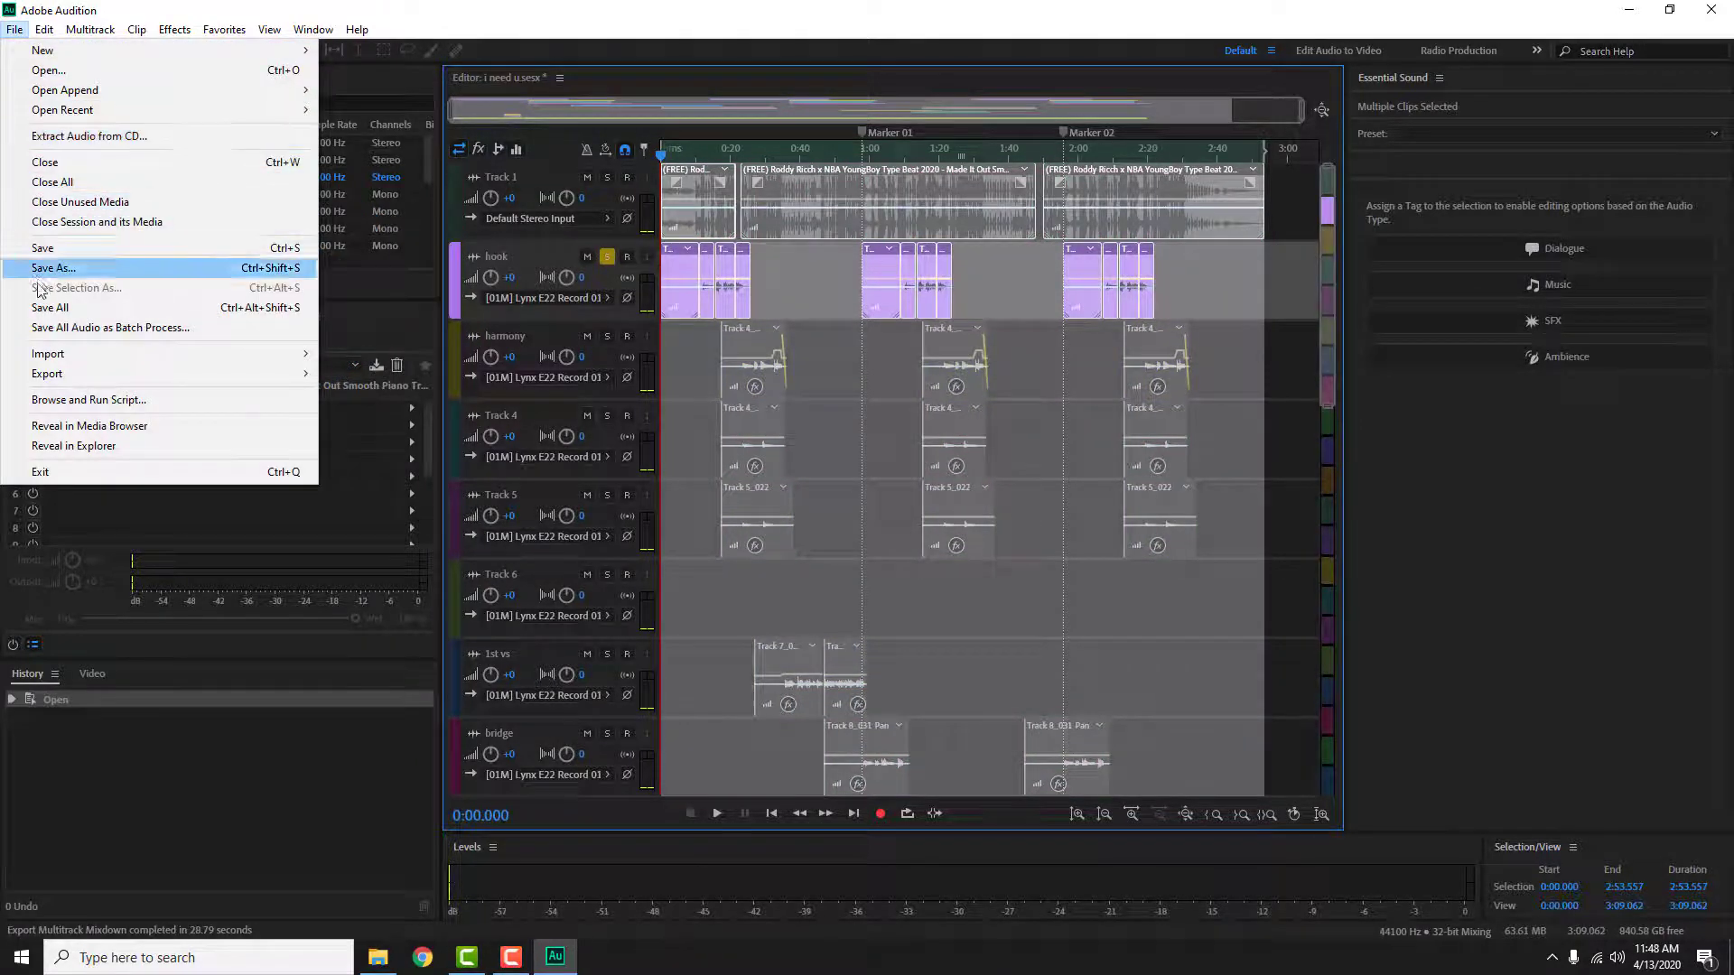
pyautogui.moveTo(50, 373)
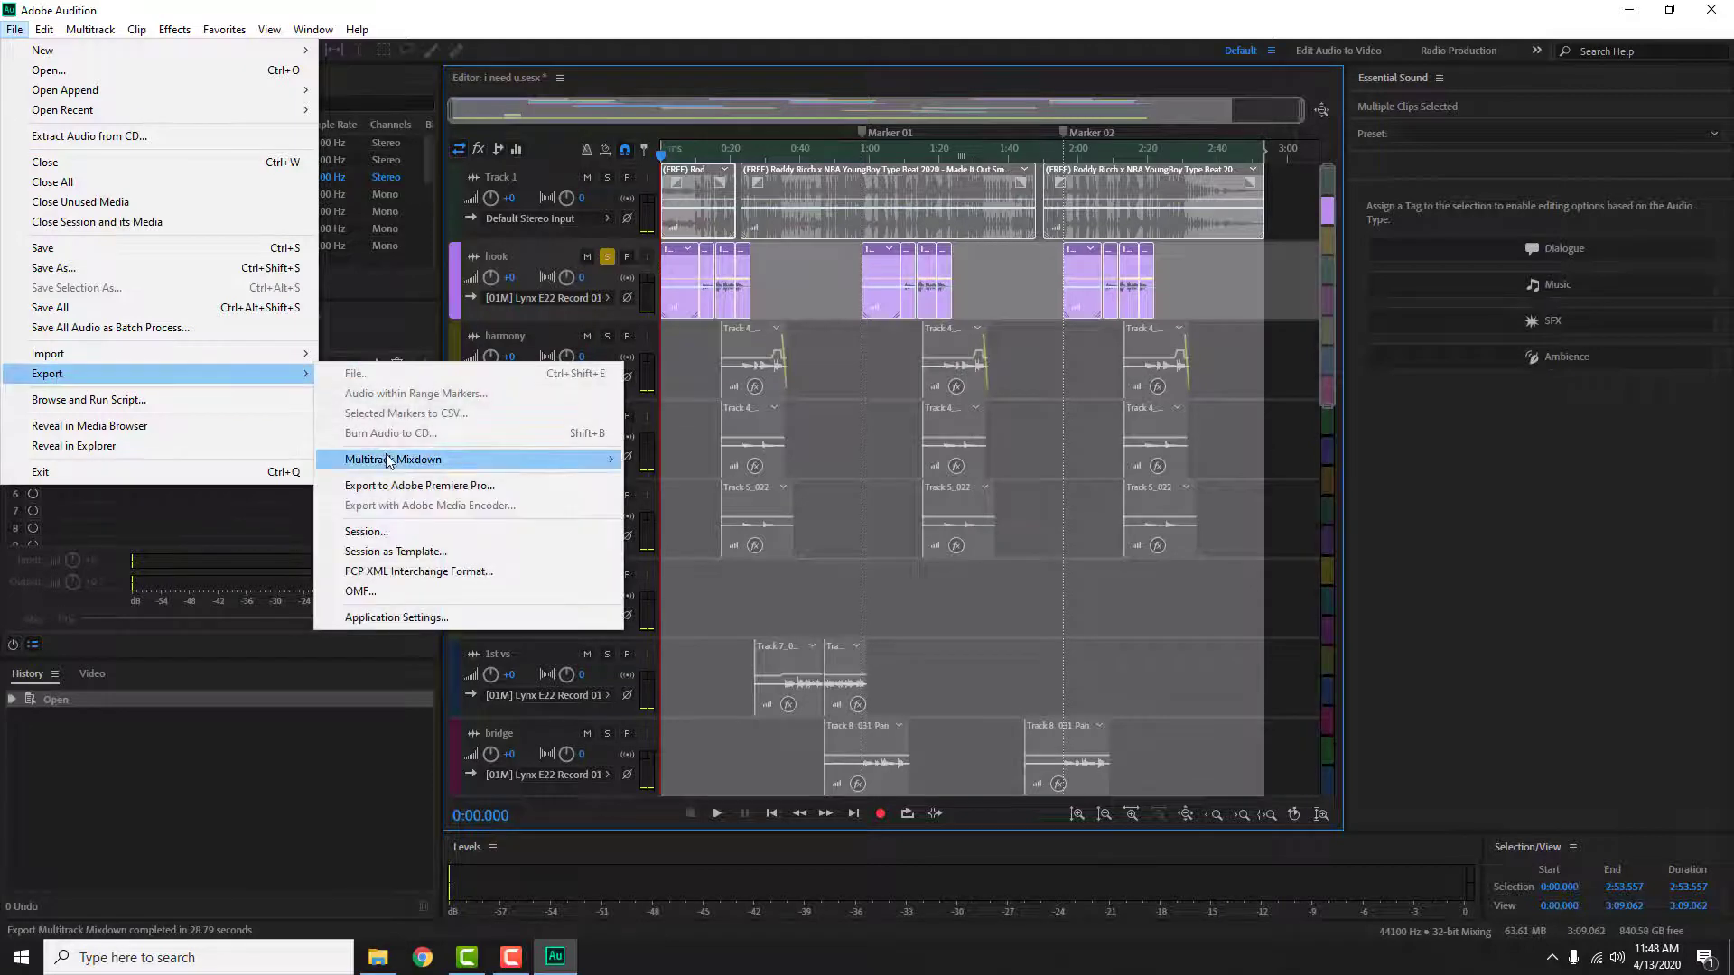
pyautogui.moveTo(440, 462)
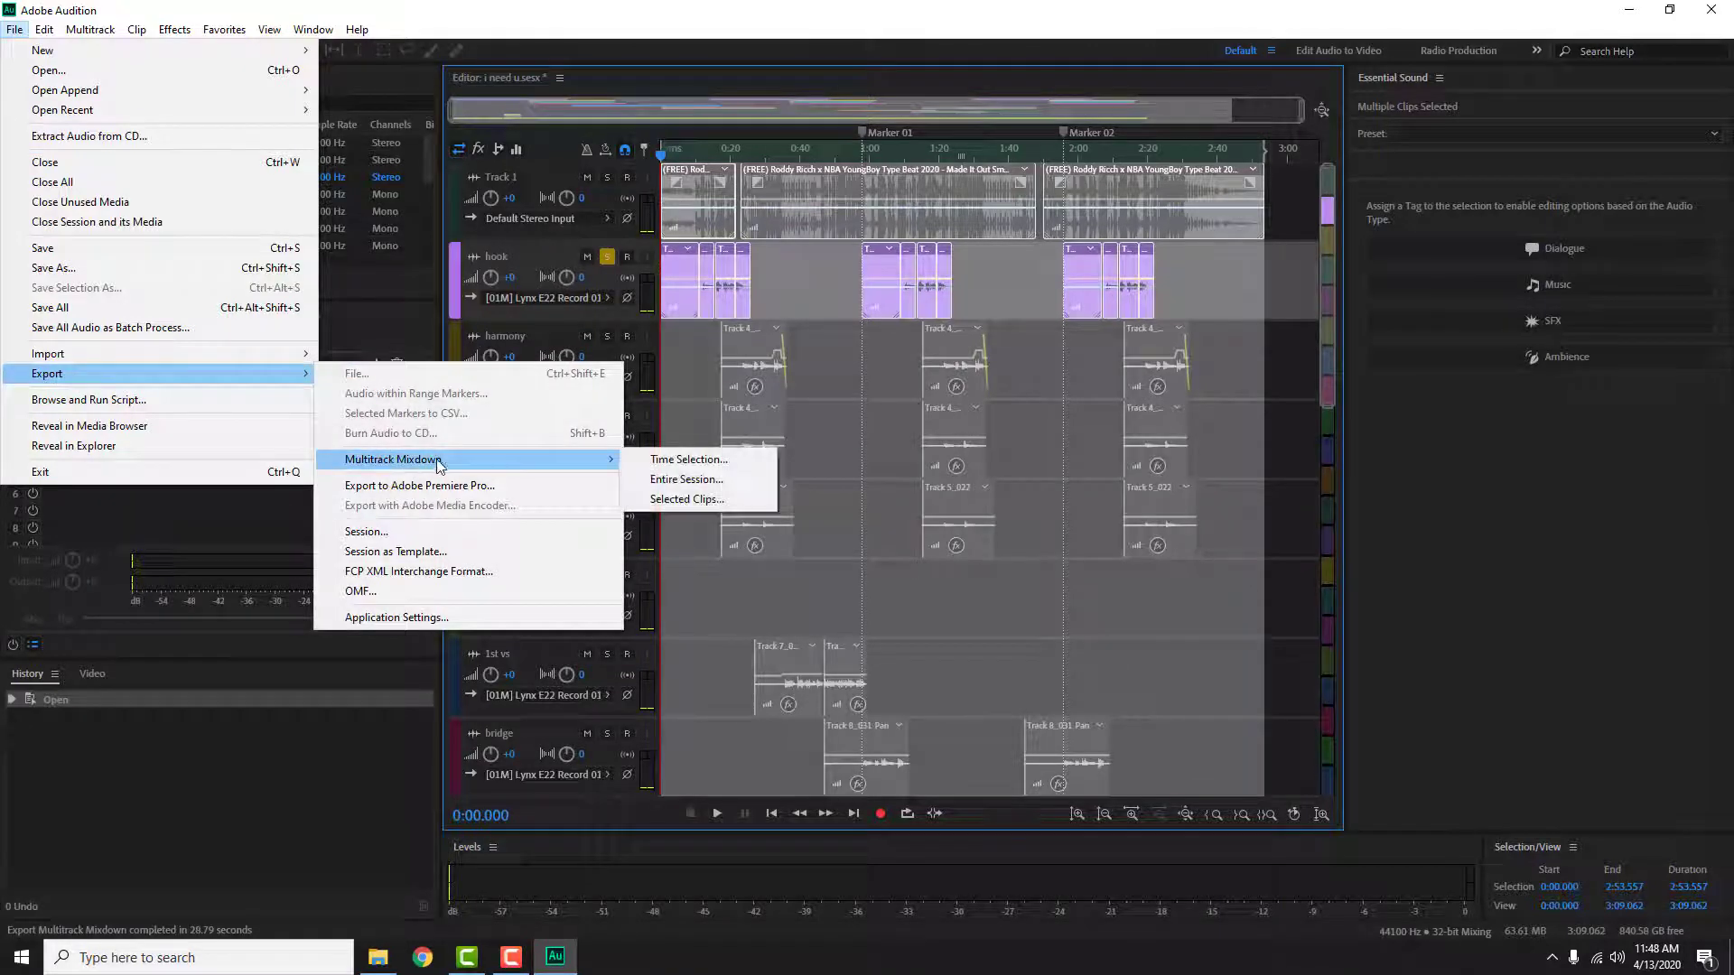
pyautogui.click(691, 462)
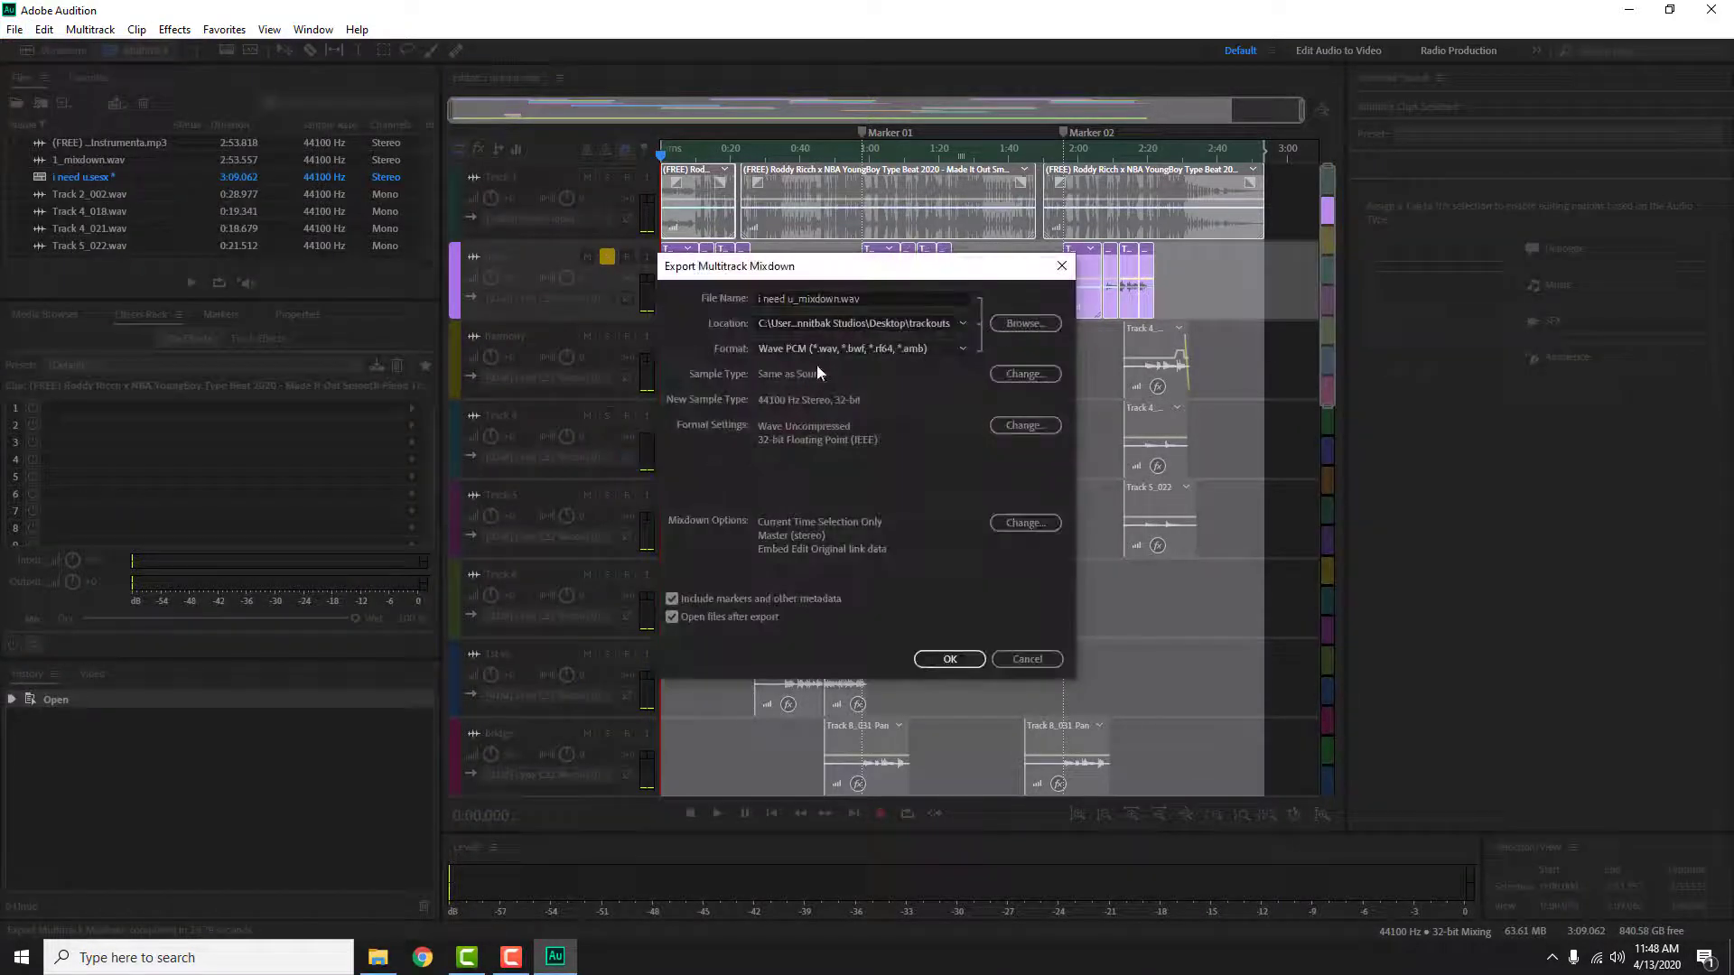
pyautogui.moveTo(795, 298); pyautogui.dragTo(703, 299)
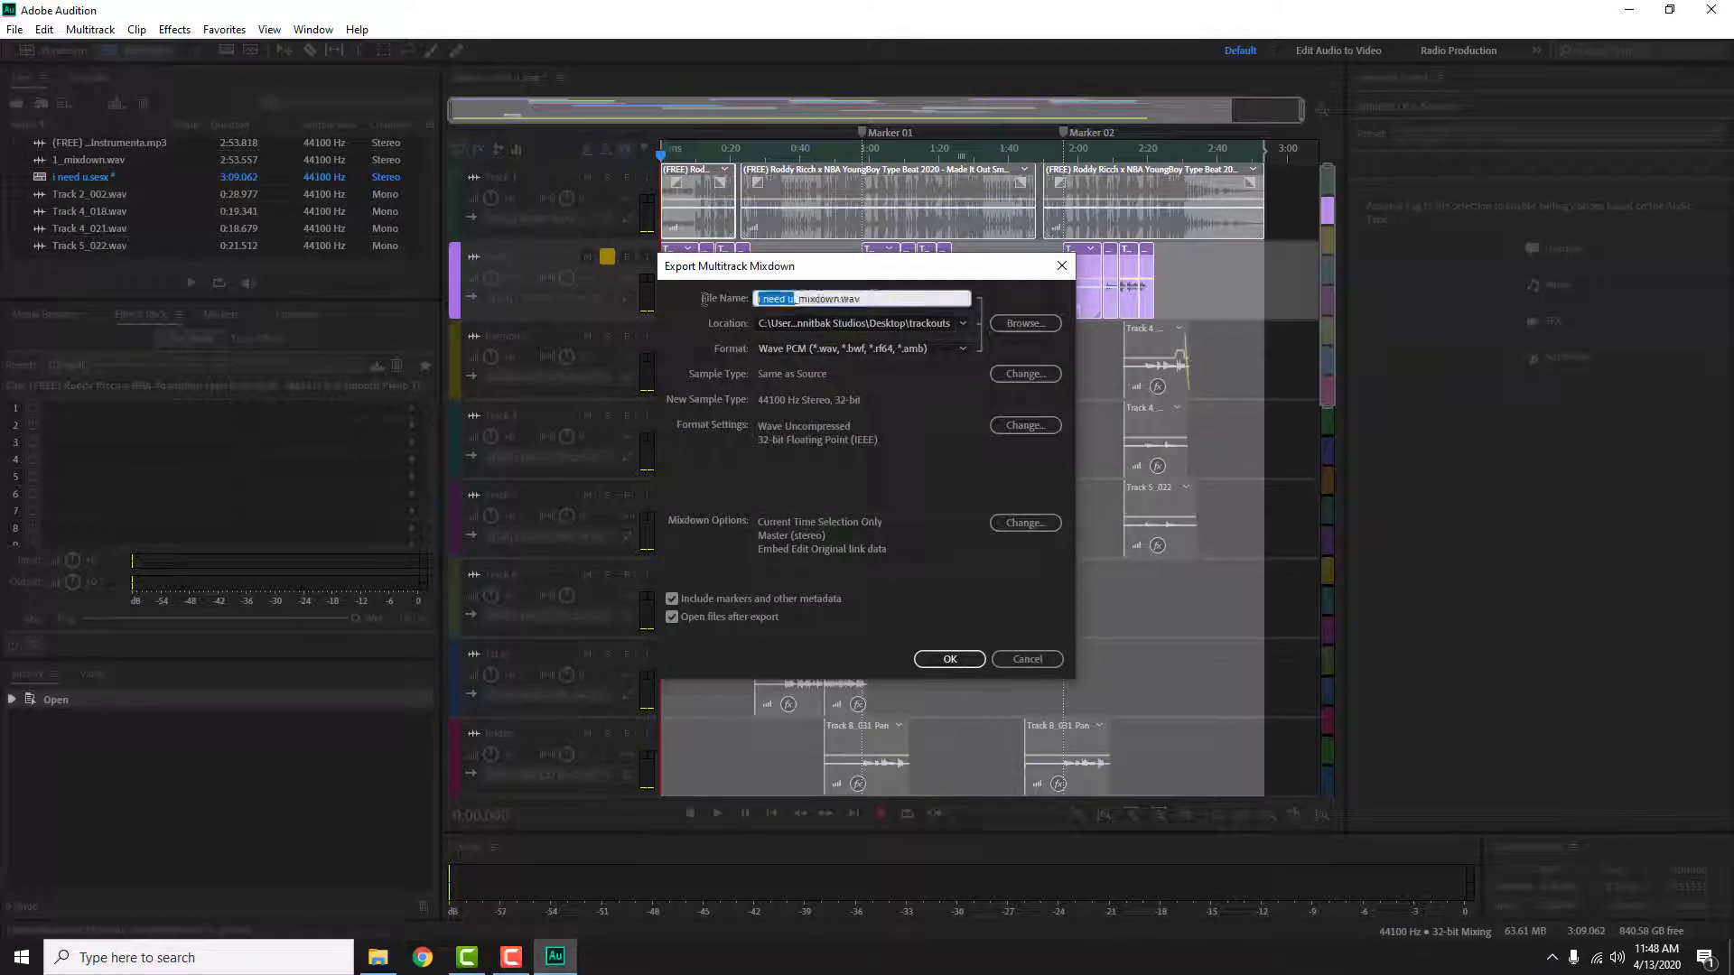
pyautogui.write('2')
pyautogui.click(921, 662)
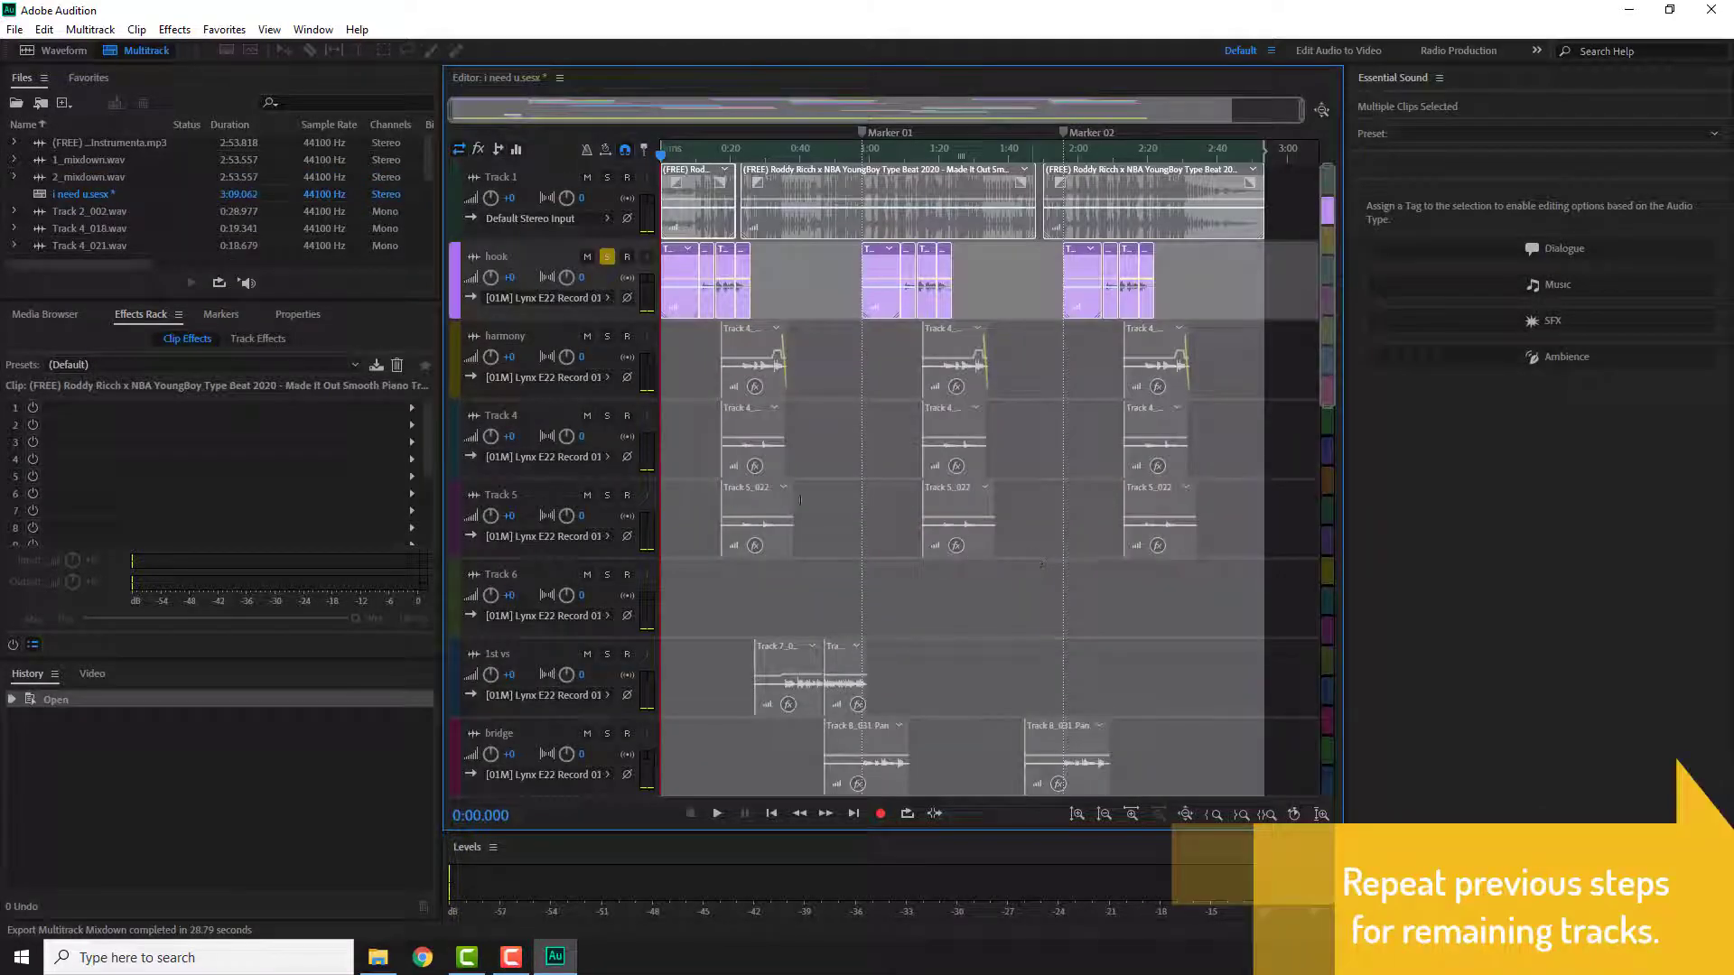
# Step: Solo the harmony track instead of hook and end the time selection at about 2:32
pyautogui.click(607, 336)
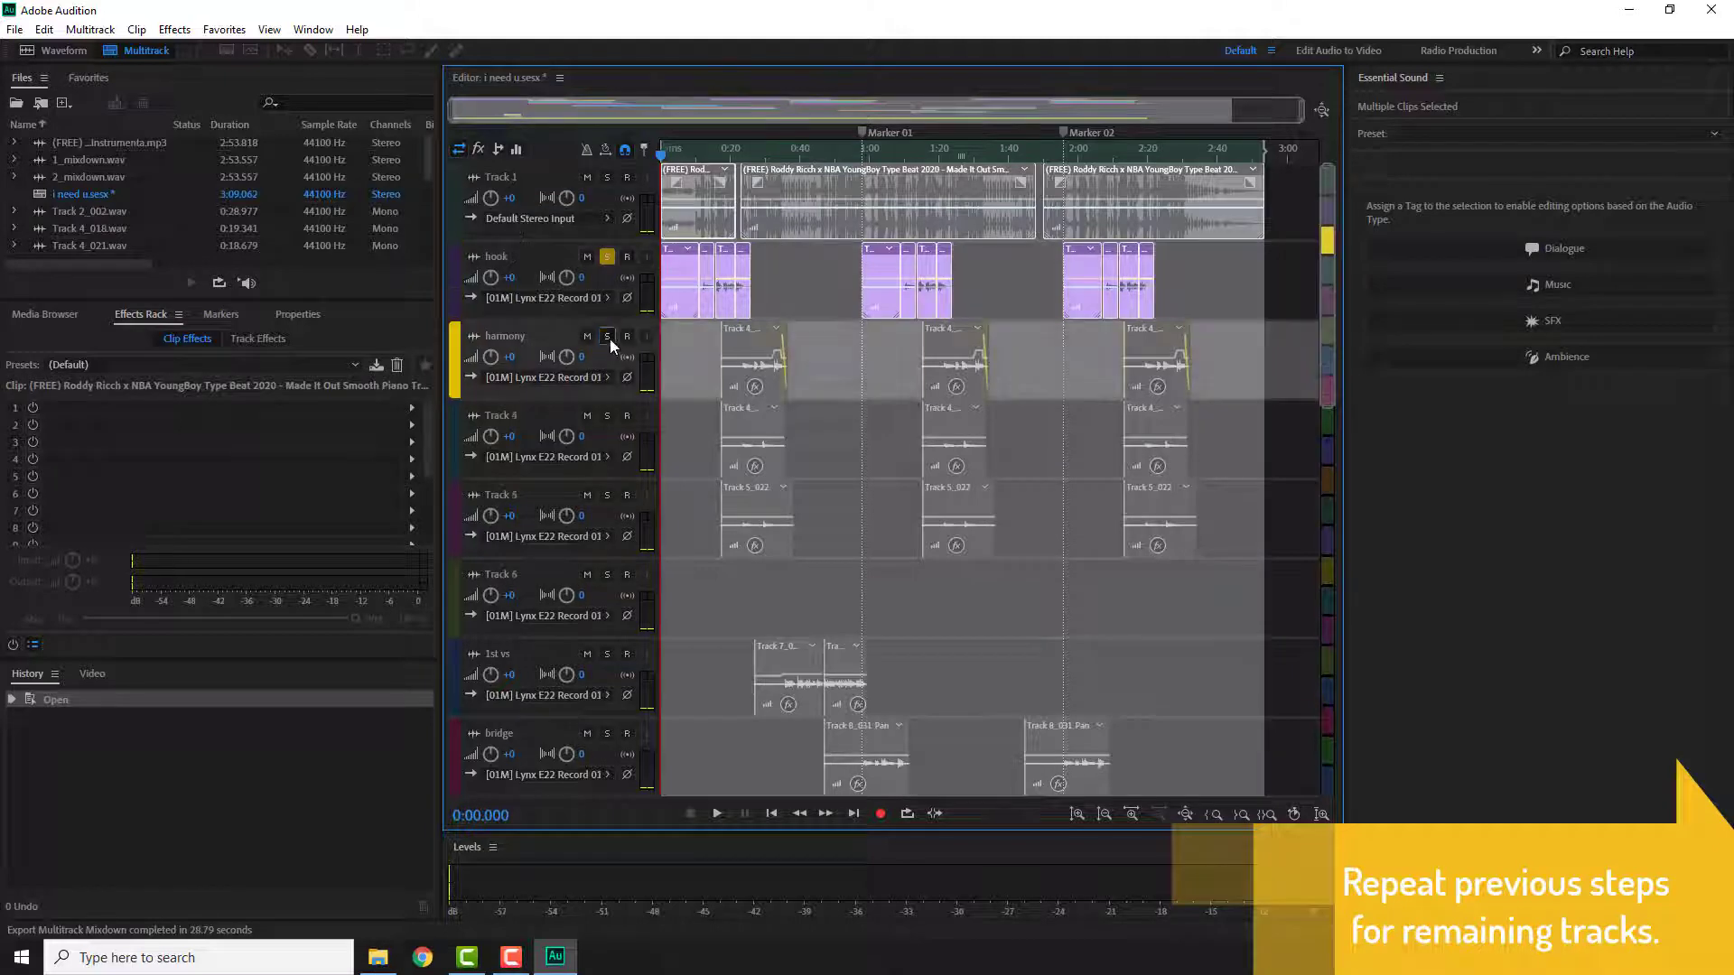
pyautogui.click(607, 258)
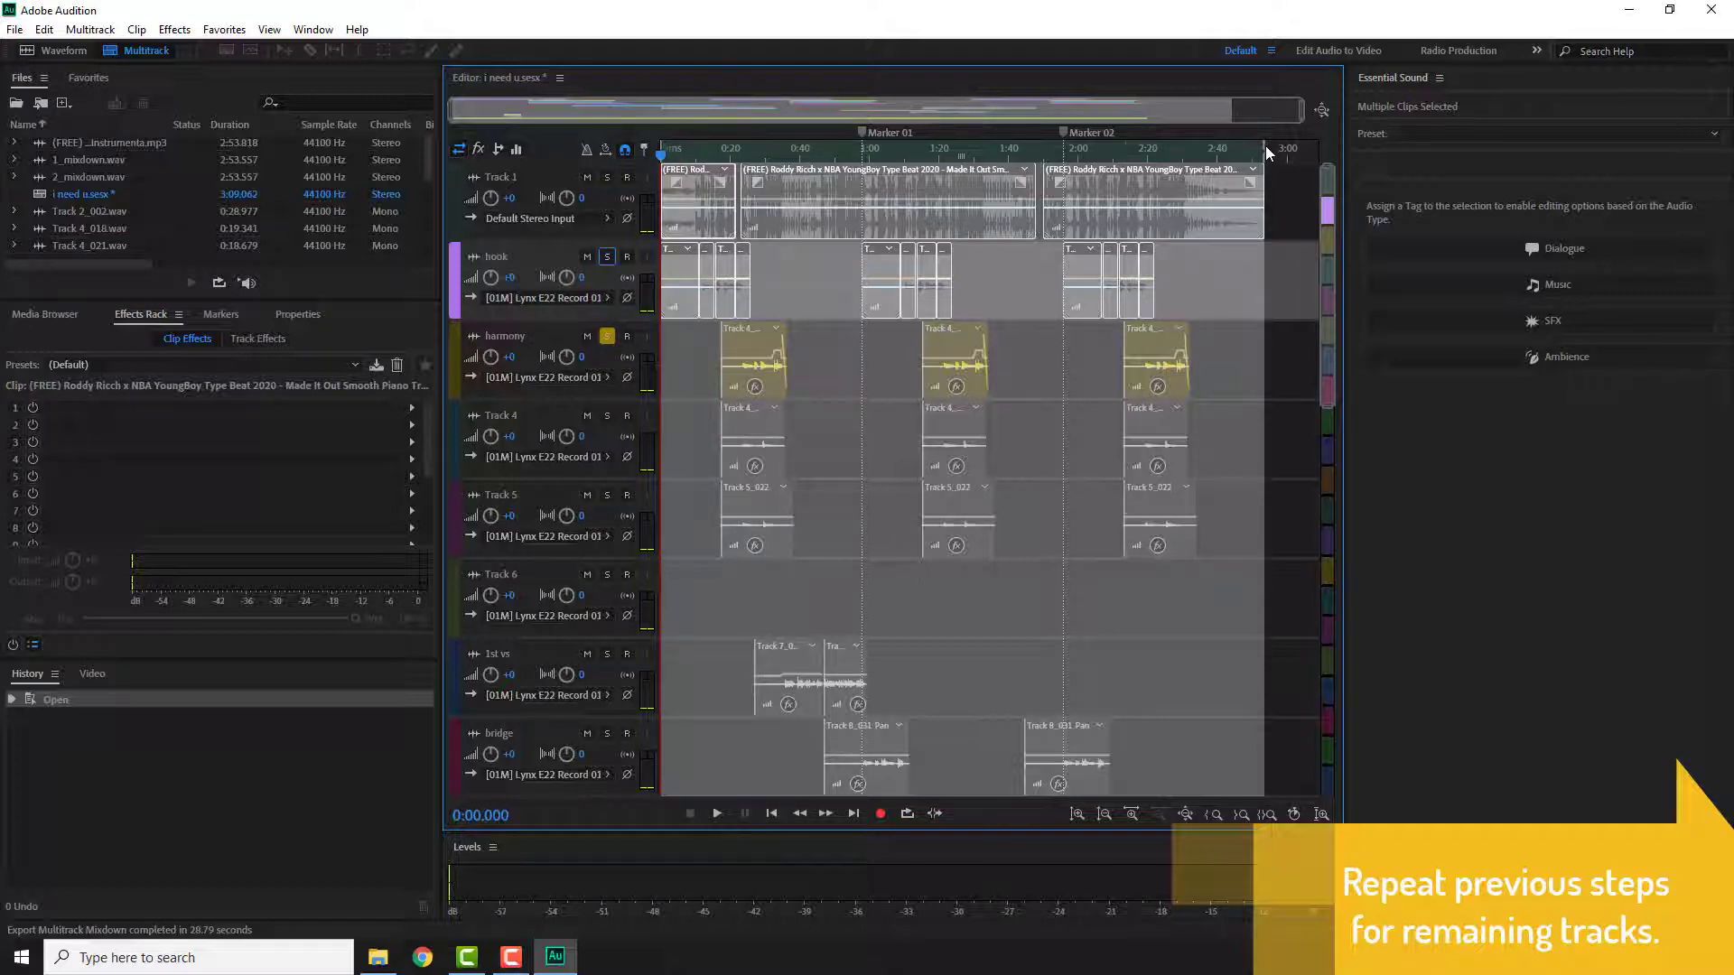
pyautogui.moveTo(1264, 149); pyautogui.dragTo(1181, 179)
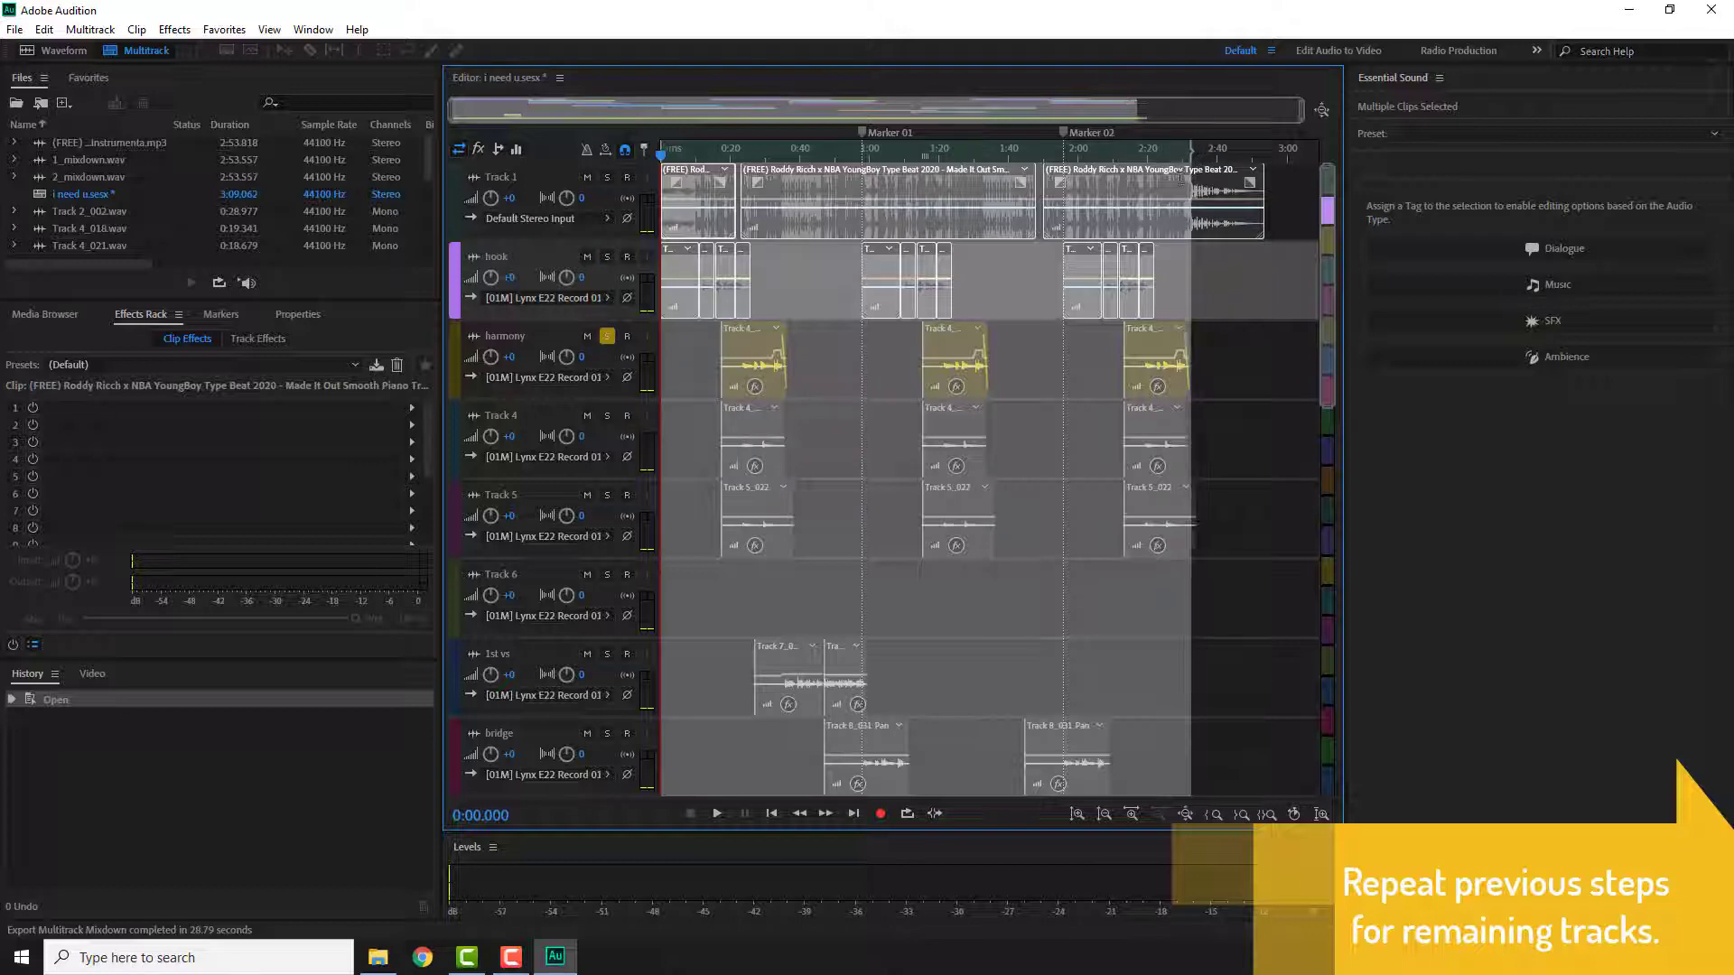
# Step: Export the time selection as a multitrack mixdown named 3_mixdown.wav into trackouts
pyautogui.click(15, 29)
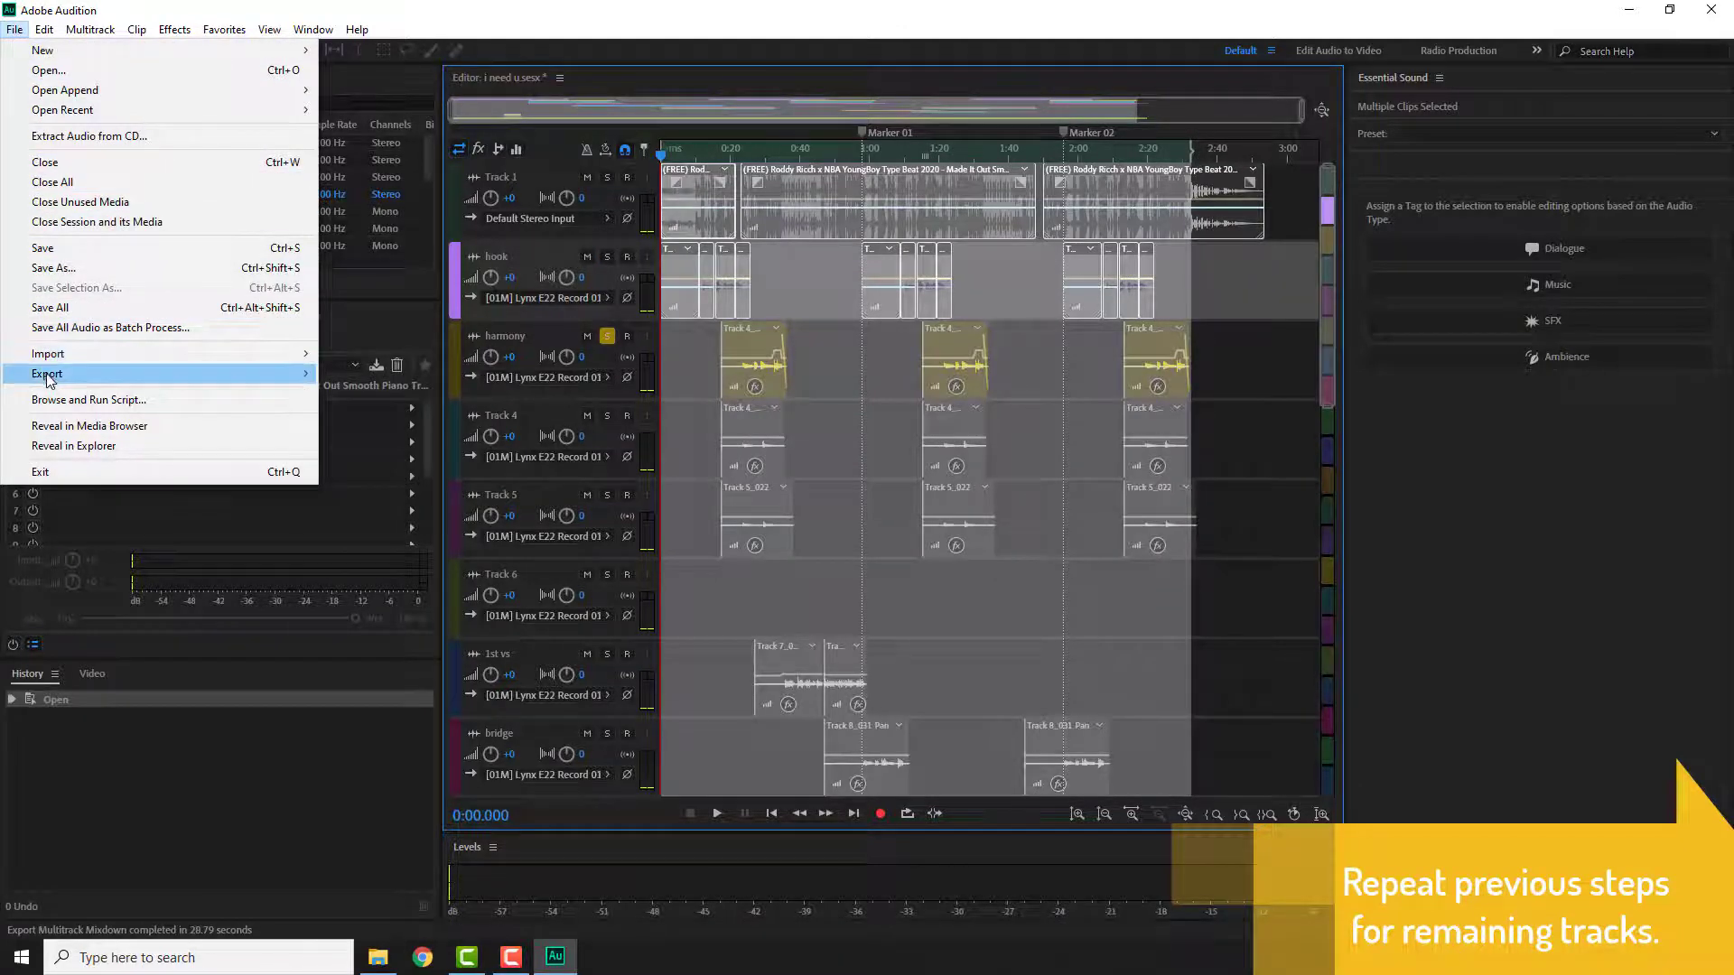
pyautogui.moveTo(47, 373)
pyautogui.moveTo(401, 468)
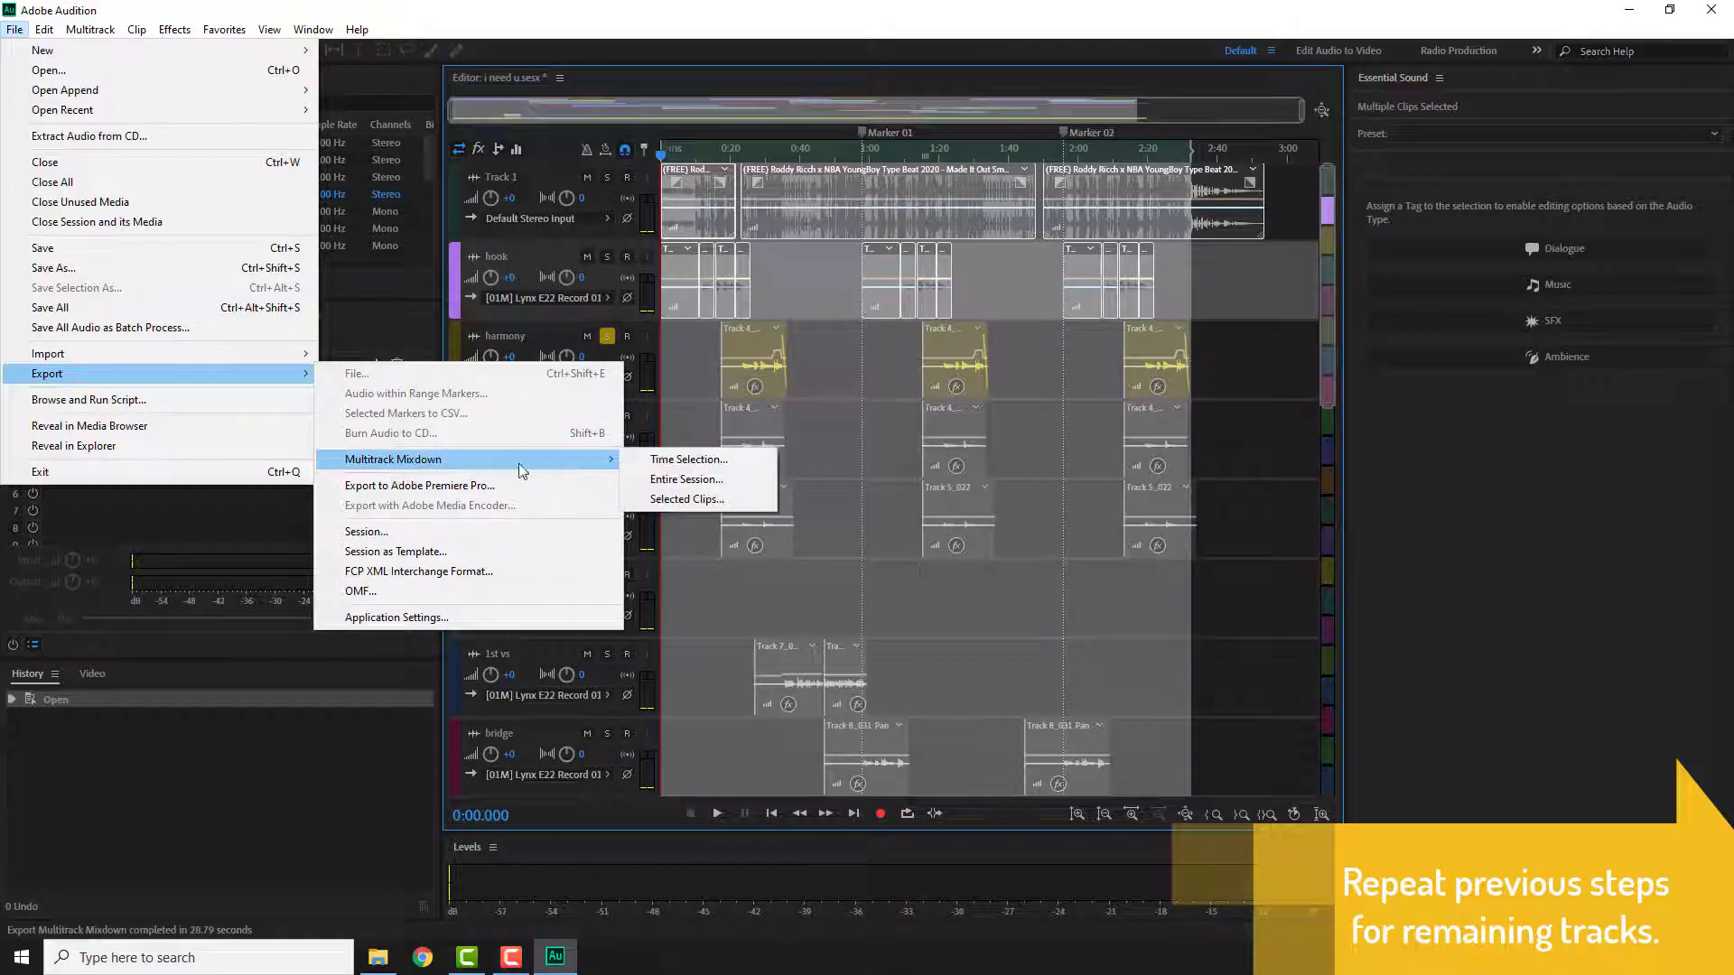
pyautogui.click(763, 457)
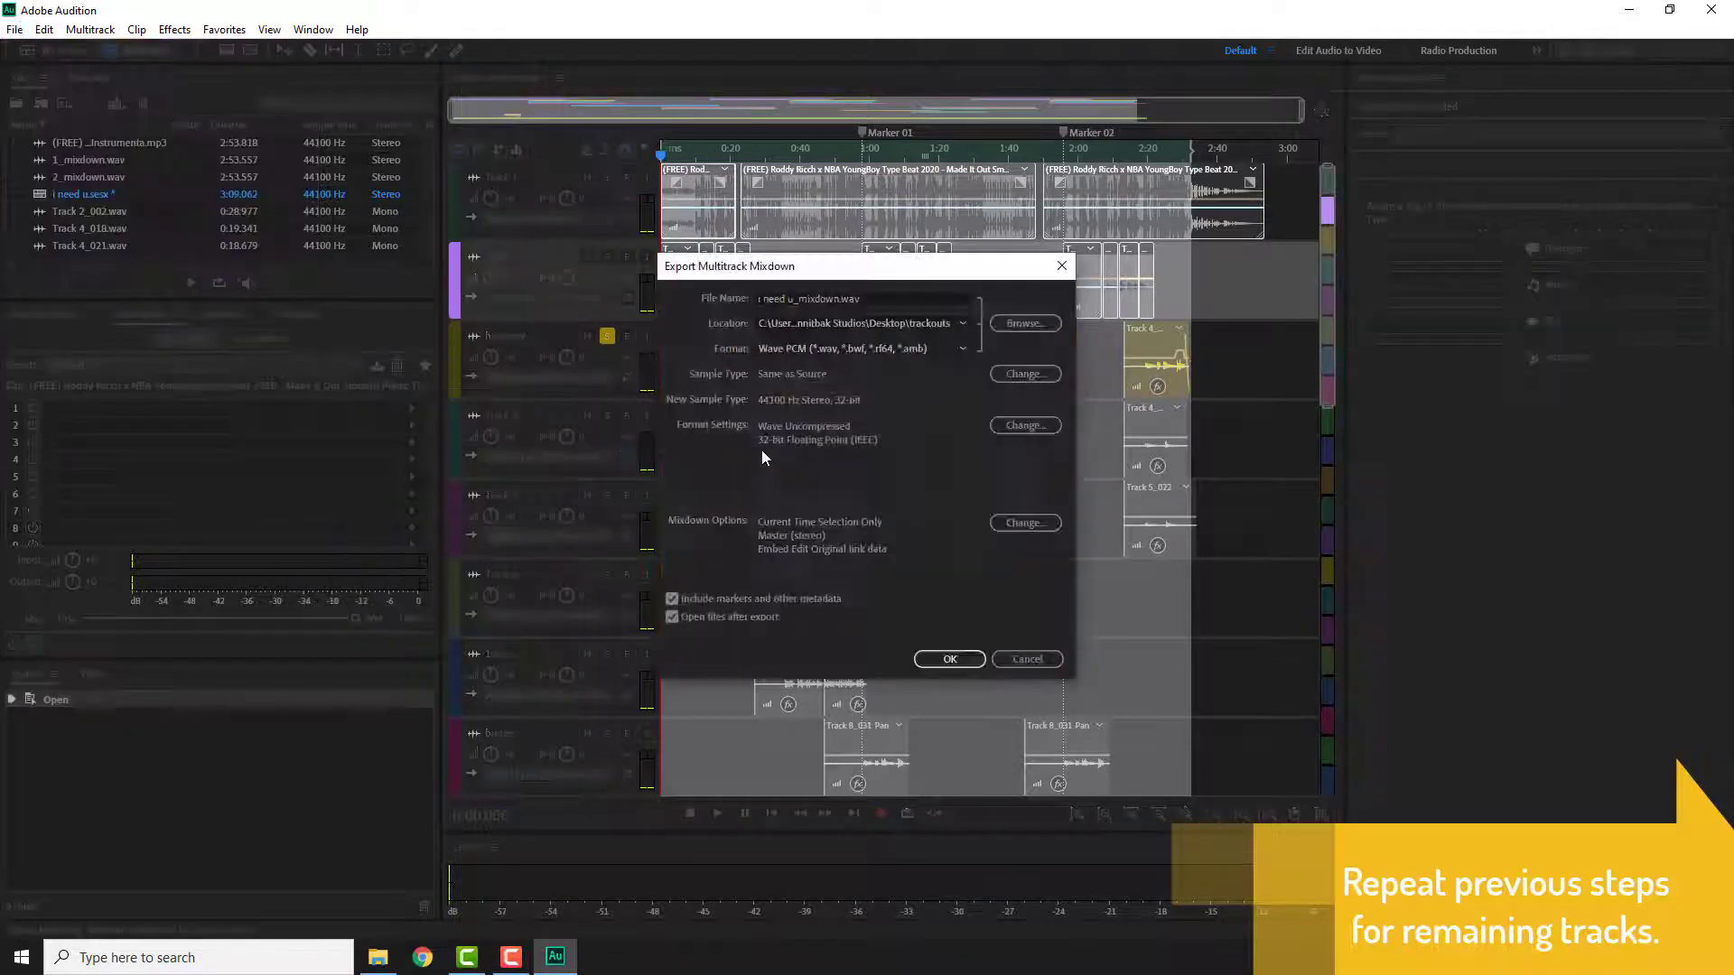
pyautogui.click(791, 297)
pyautogui.moveTo(791, 297); pyautogui.dragTo(661, 300)
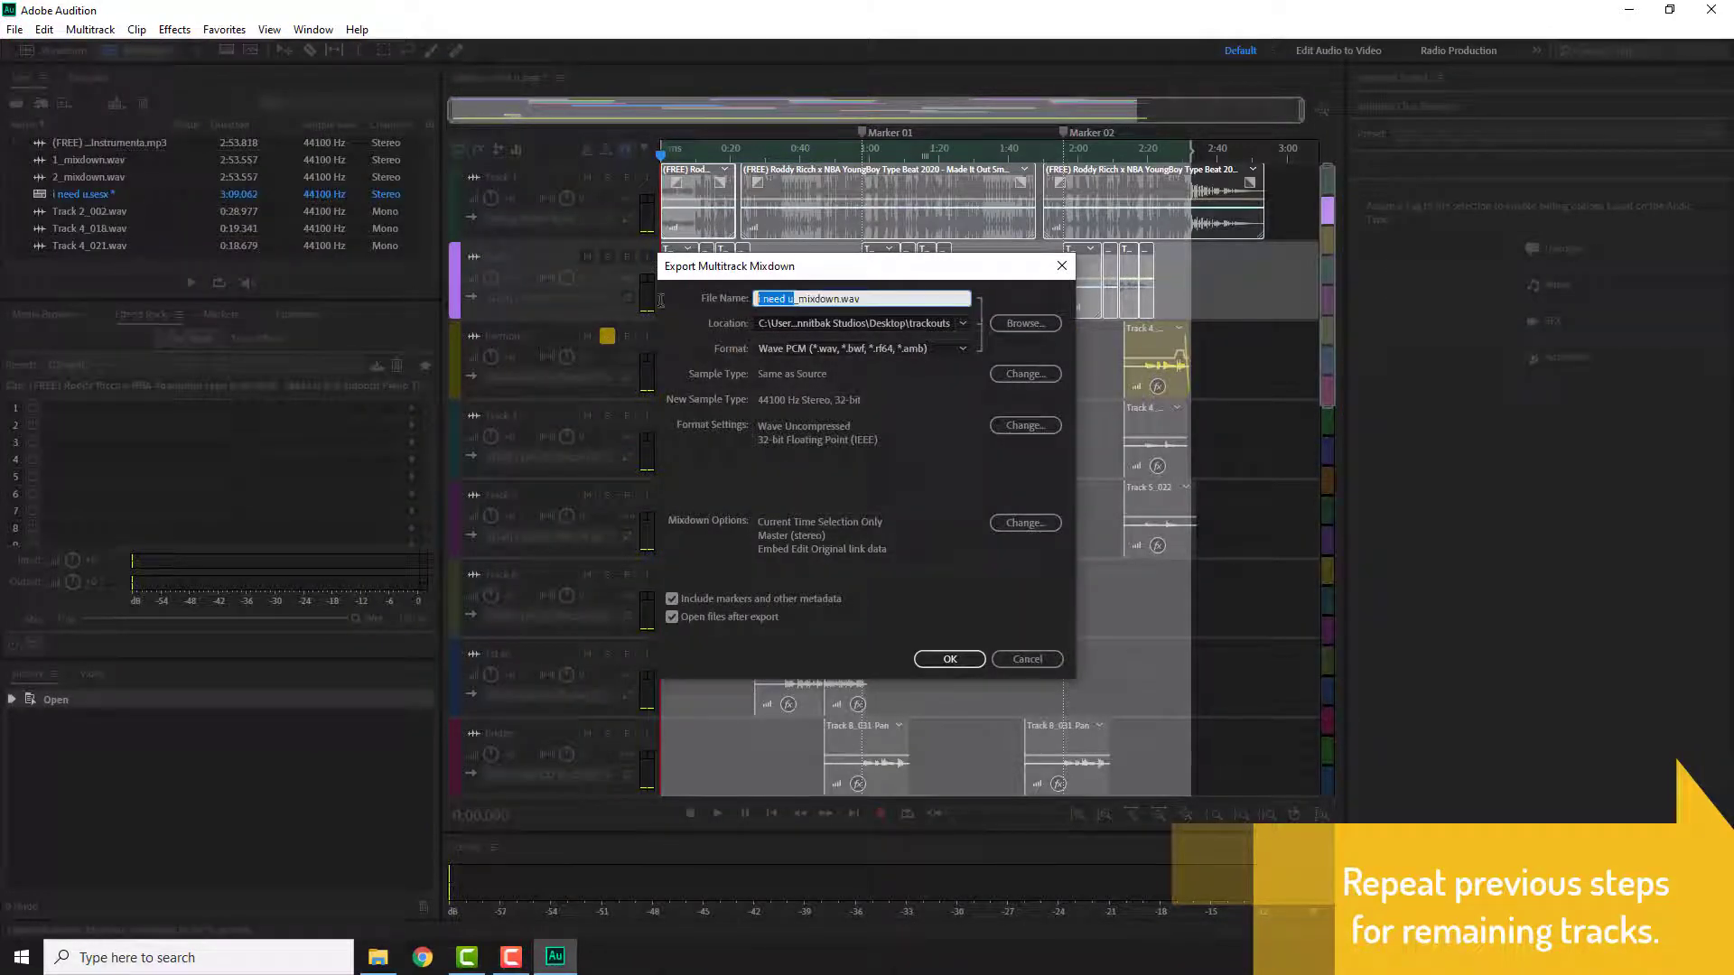
pyautogui.moveTo(797, 262); pyautogui.dragTo(996, 434)
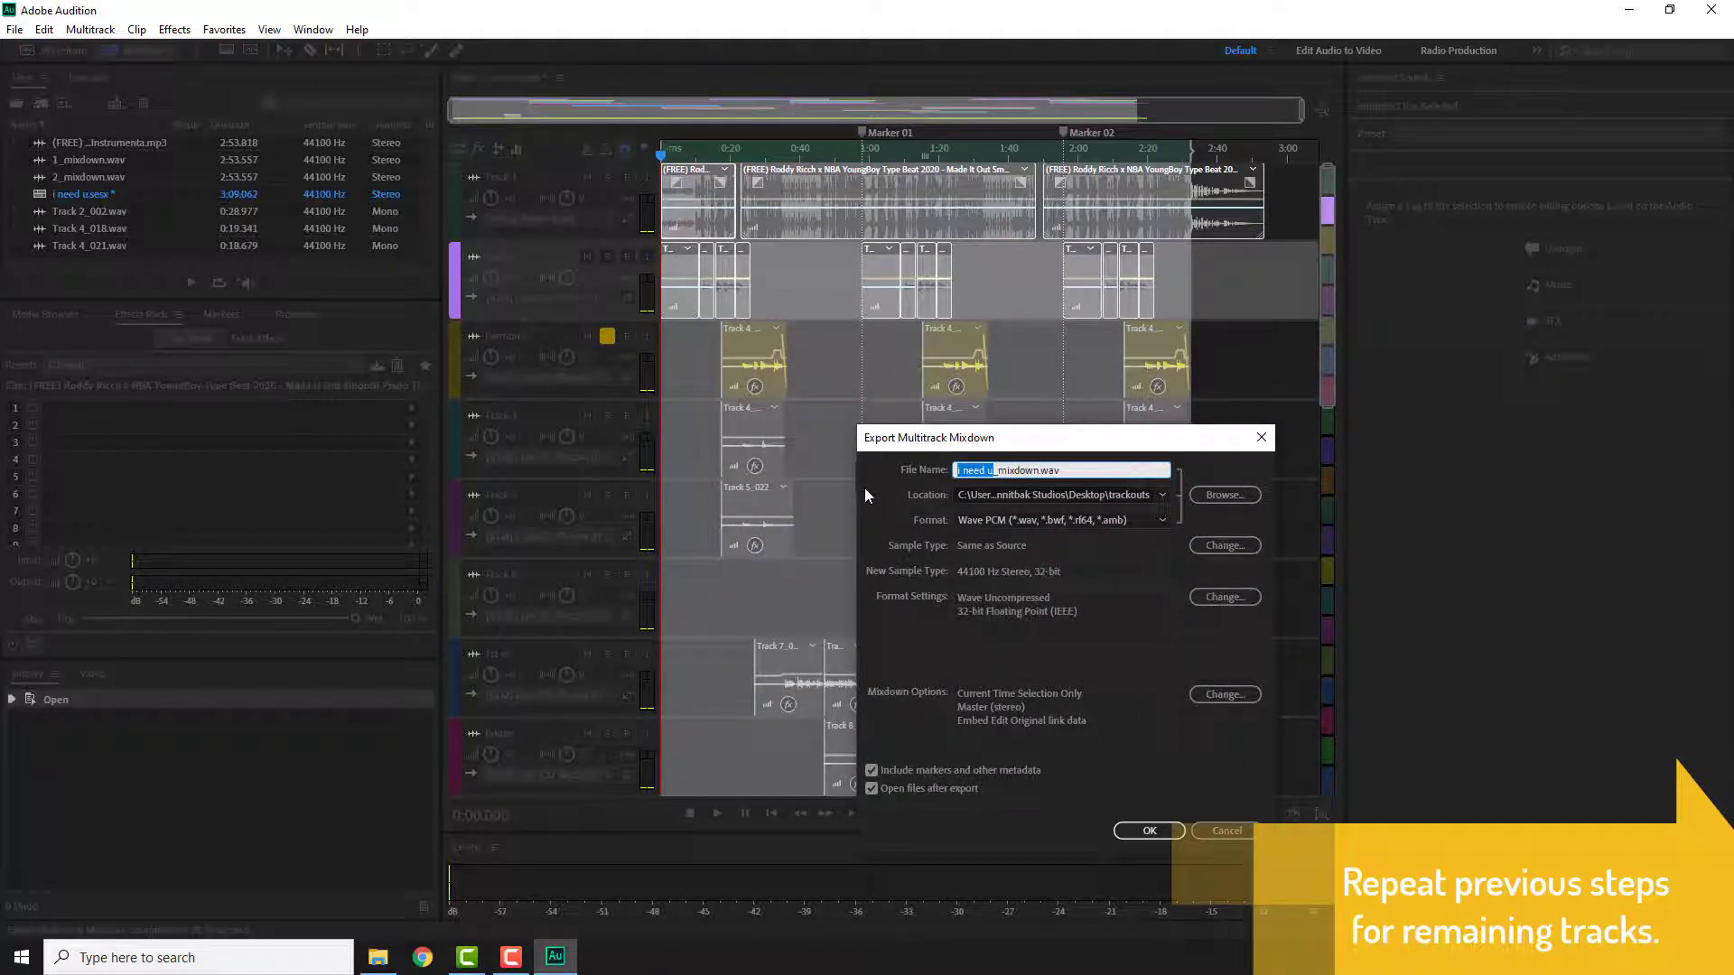
pyautogui.write('3')
pyautogui.click(1147, 832)
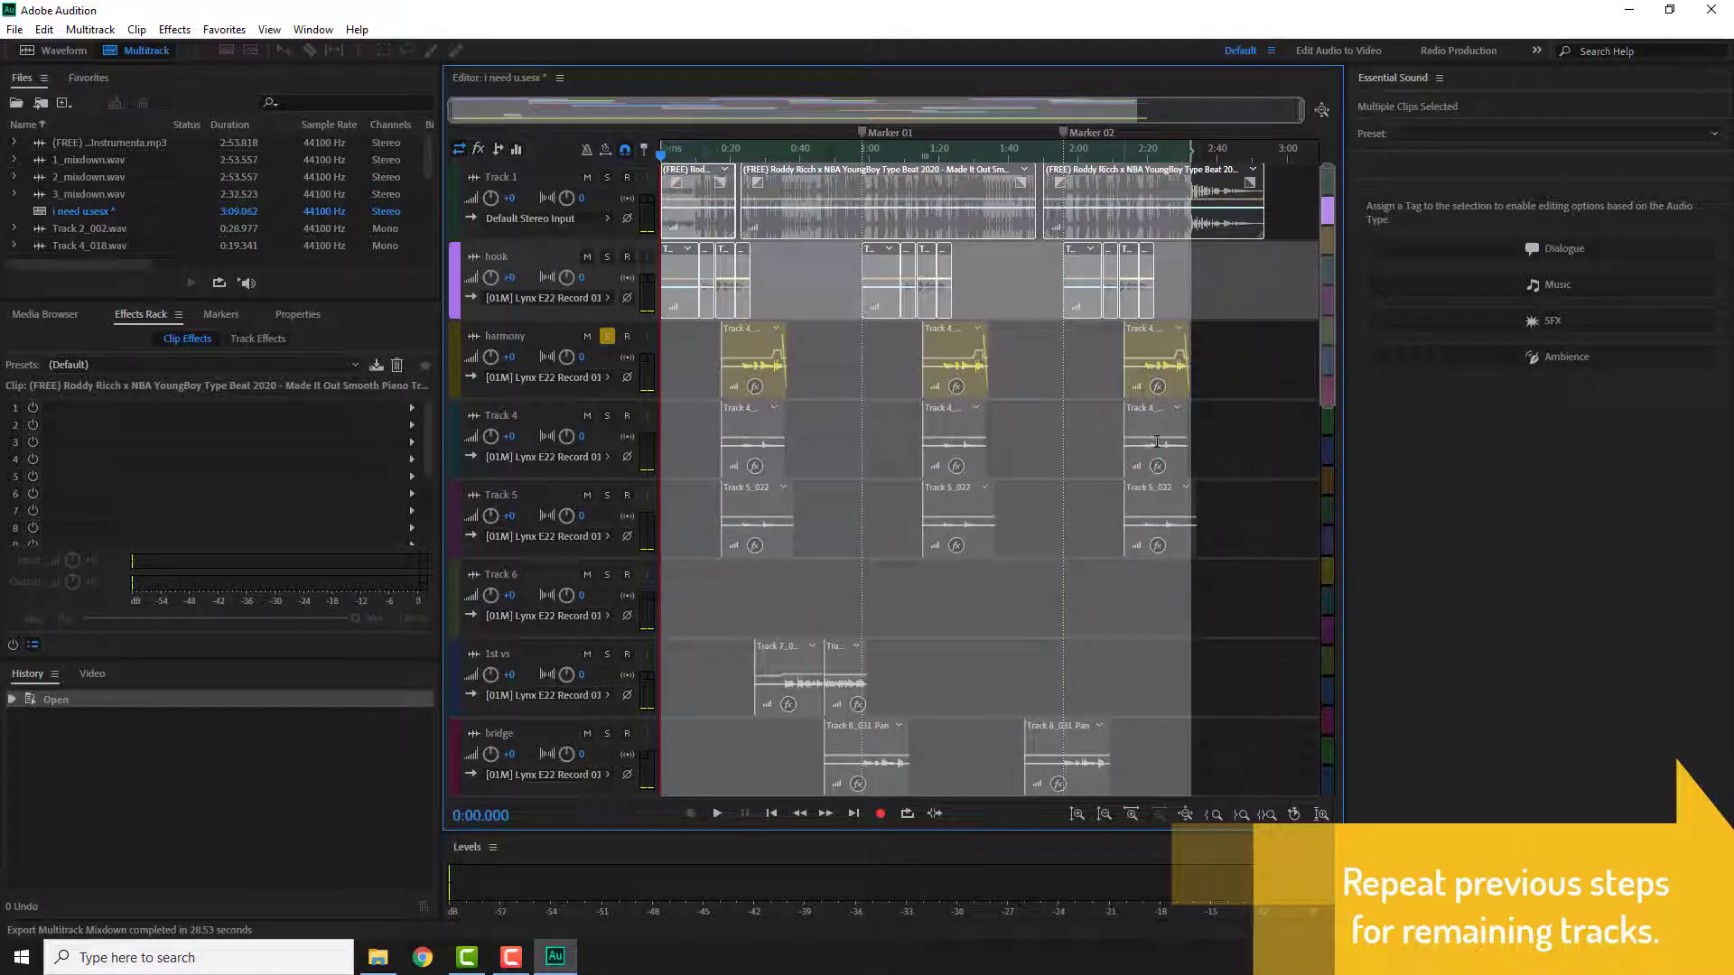
# Step: Close Audition without saving changes to the session
pyautogui.scroll(-10, 1158, 539)
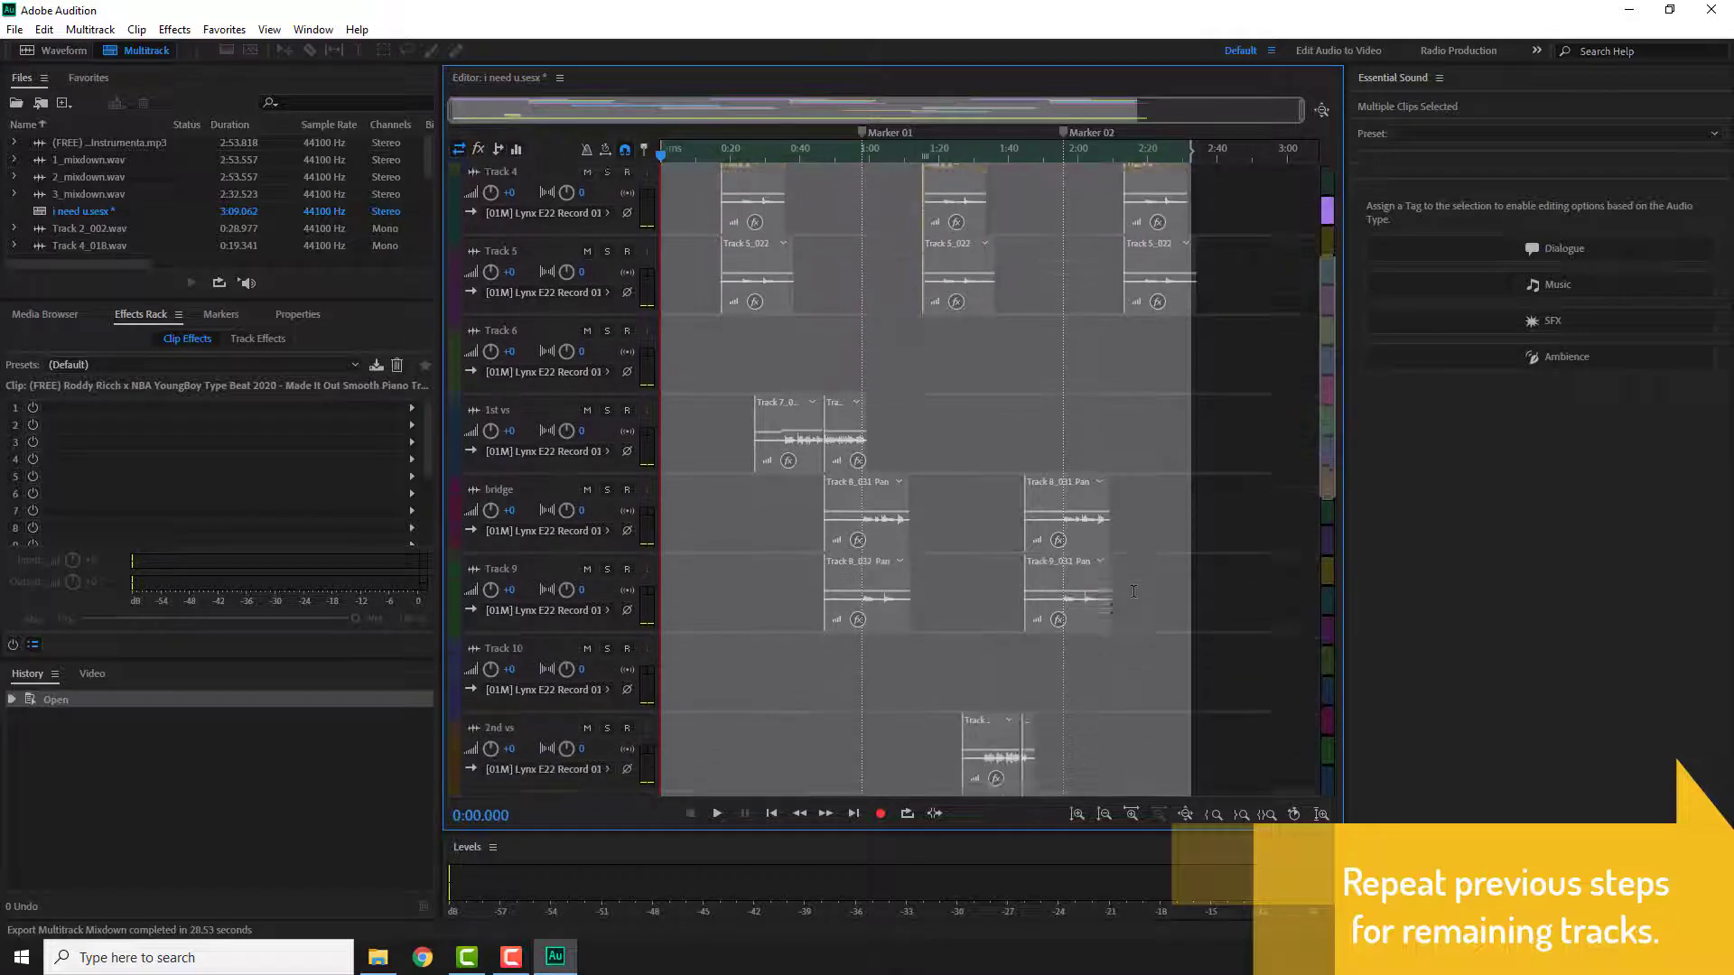
pyautogui.scroll(-4, 1122, 596)
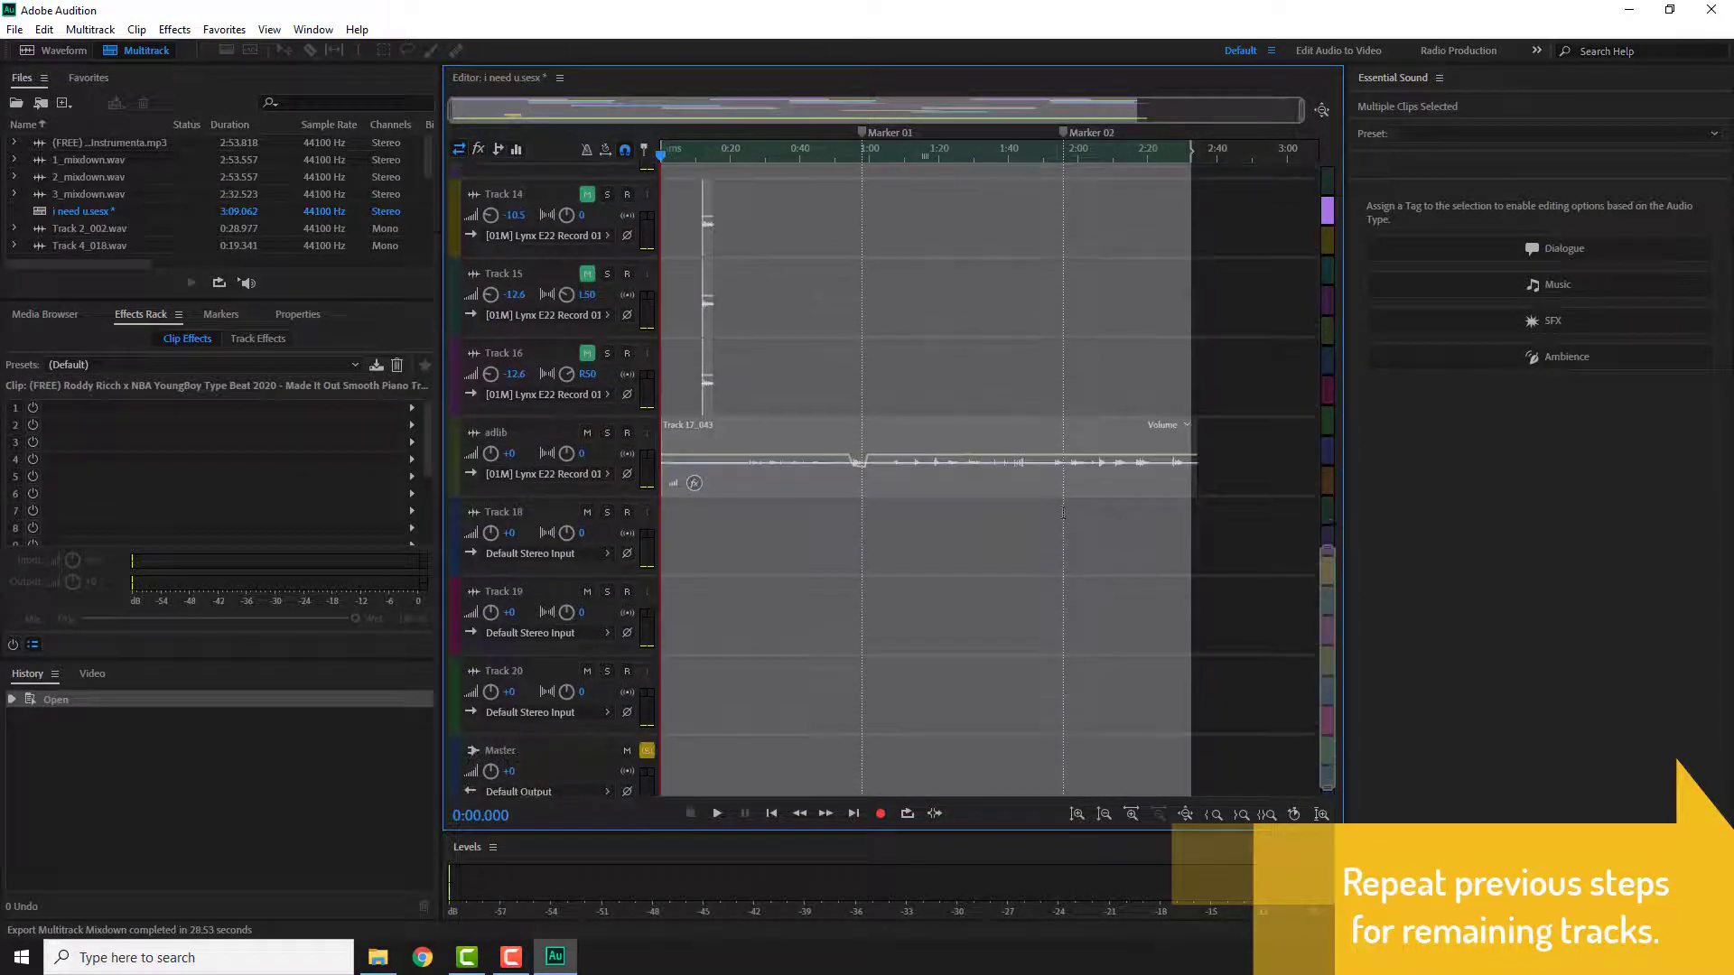
pyautogui.scroll(10, 1183, 519)
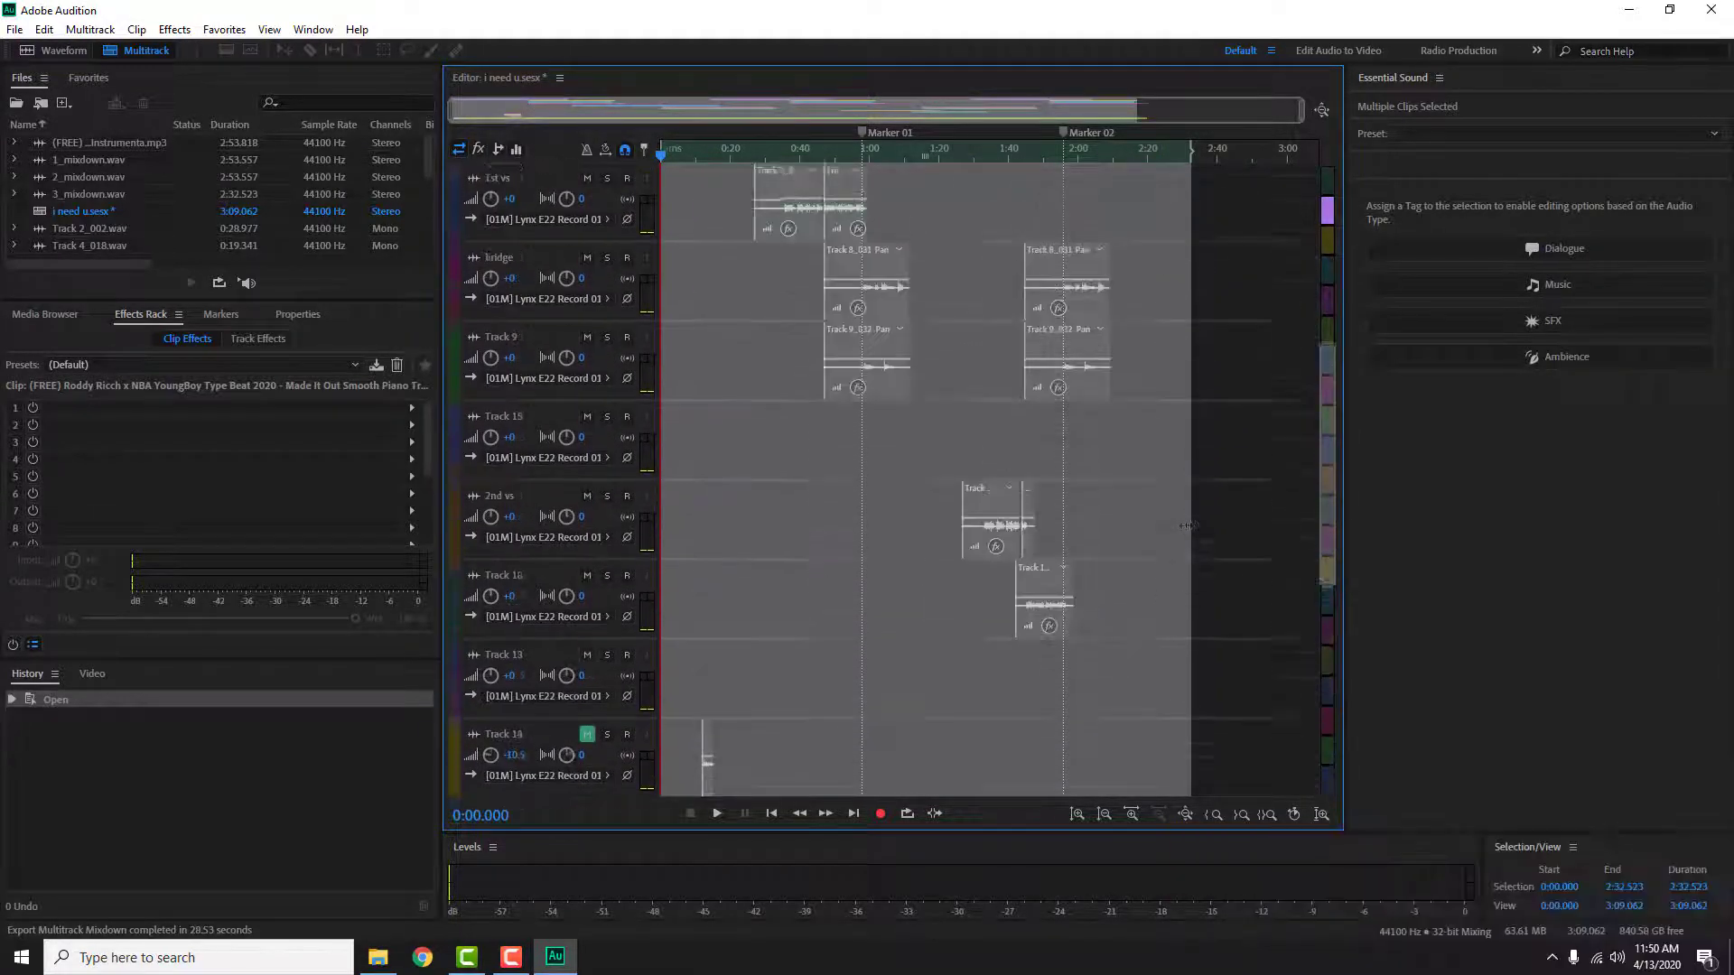
pyautogui.scroll(3, 1185, 514)
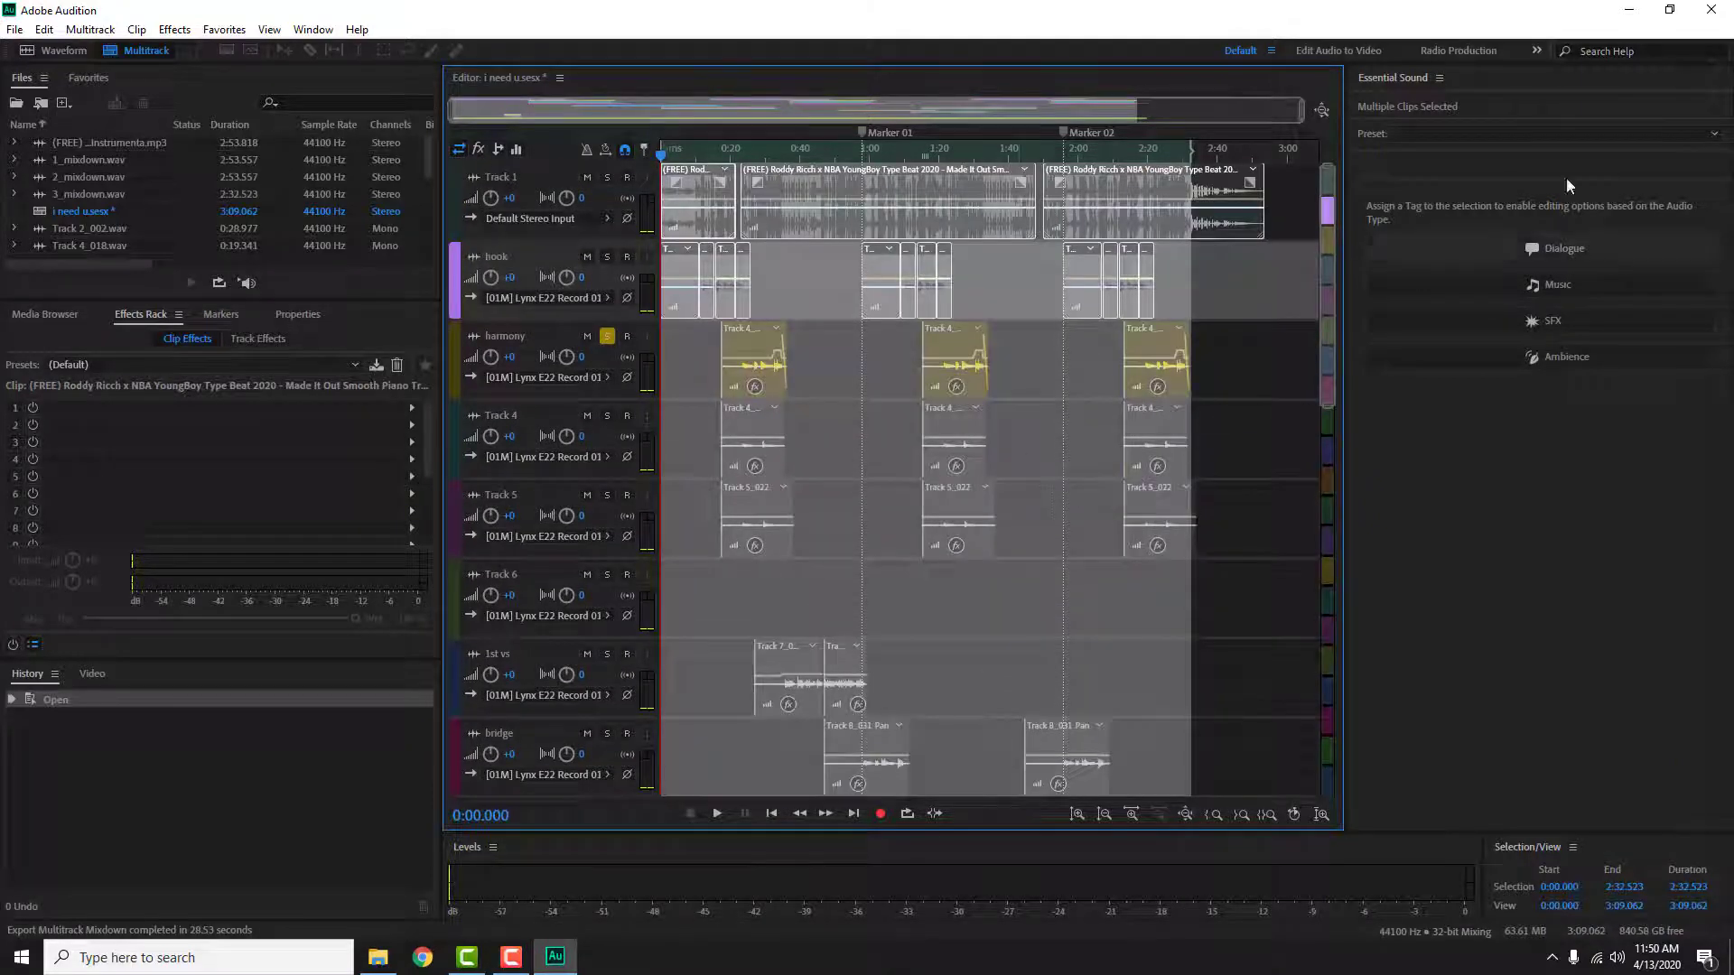
pyautogui.click(1727, 9)
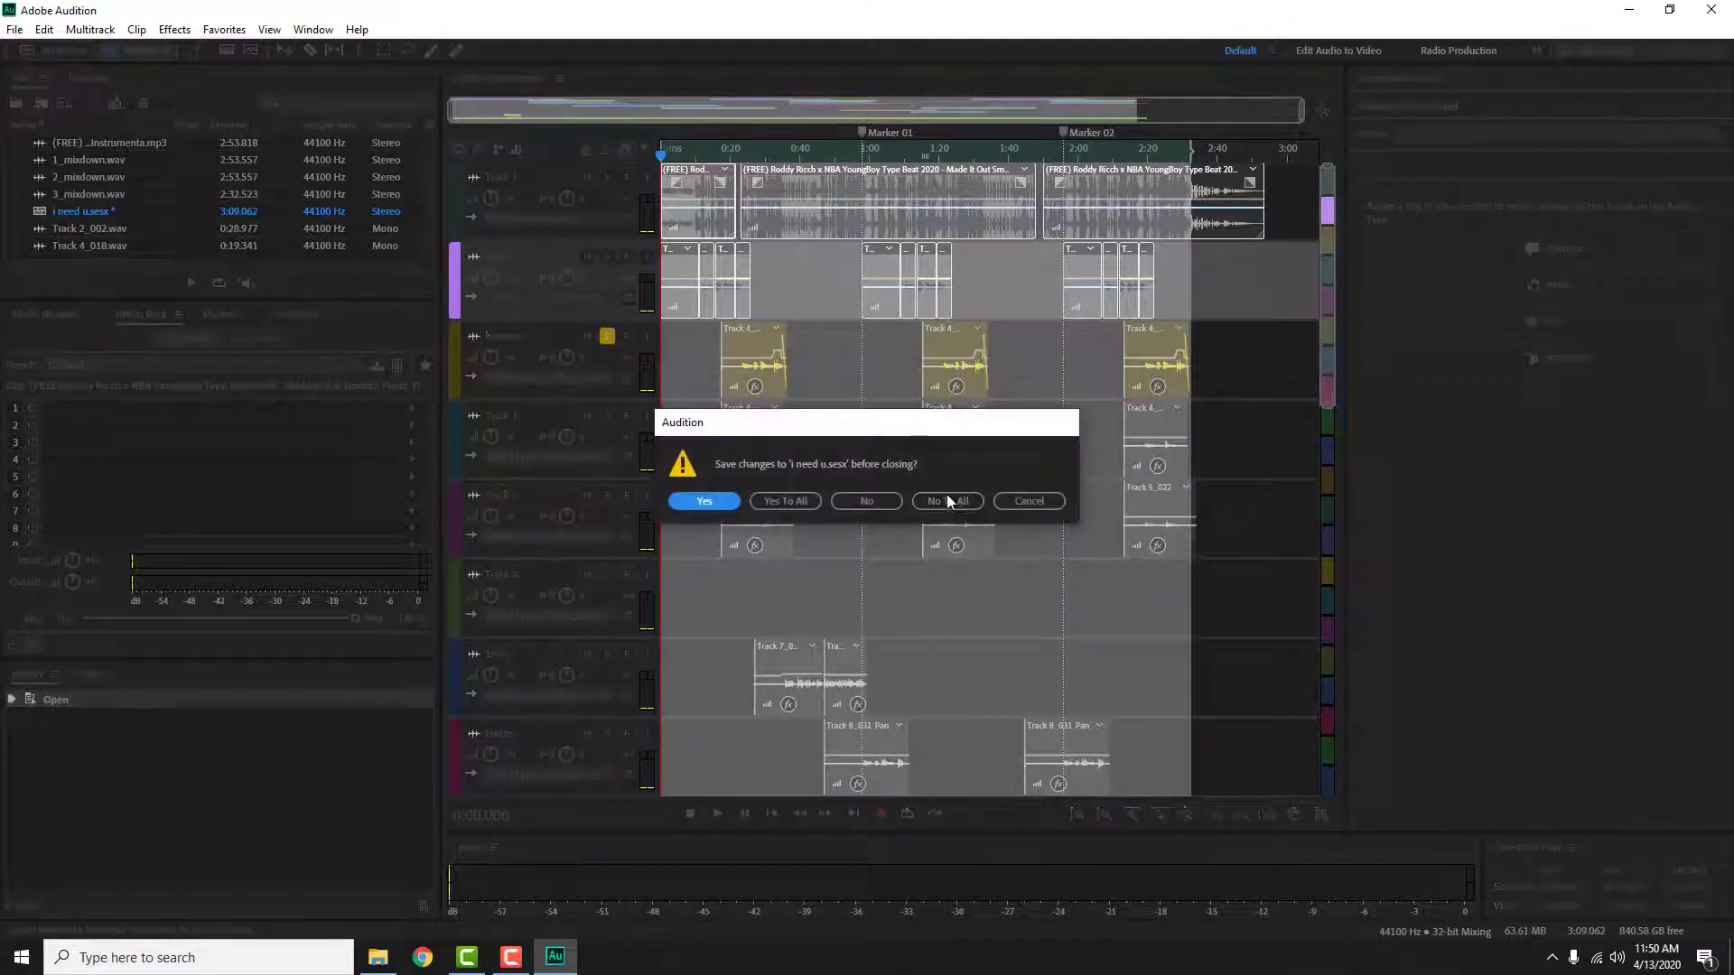
pyautogui.click(939, 497)
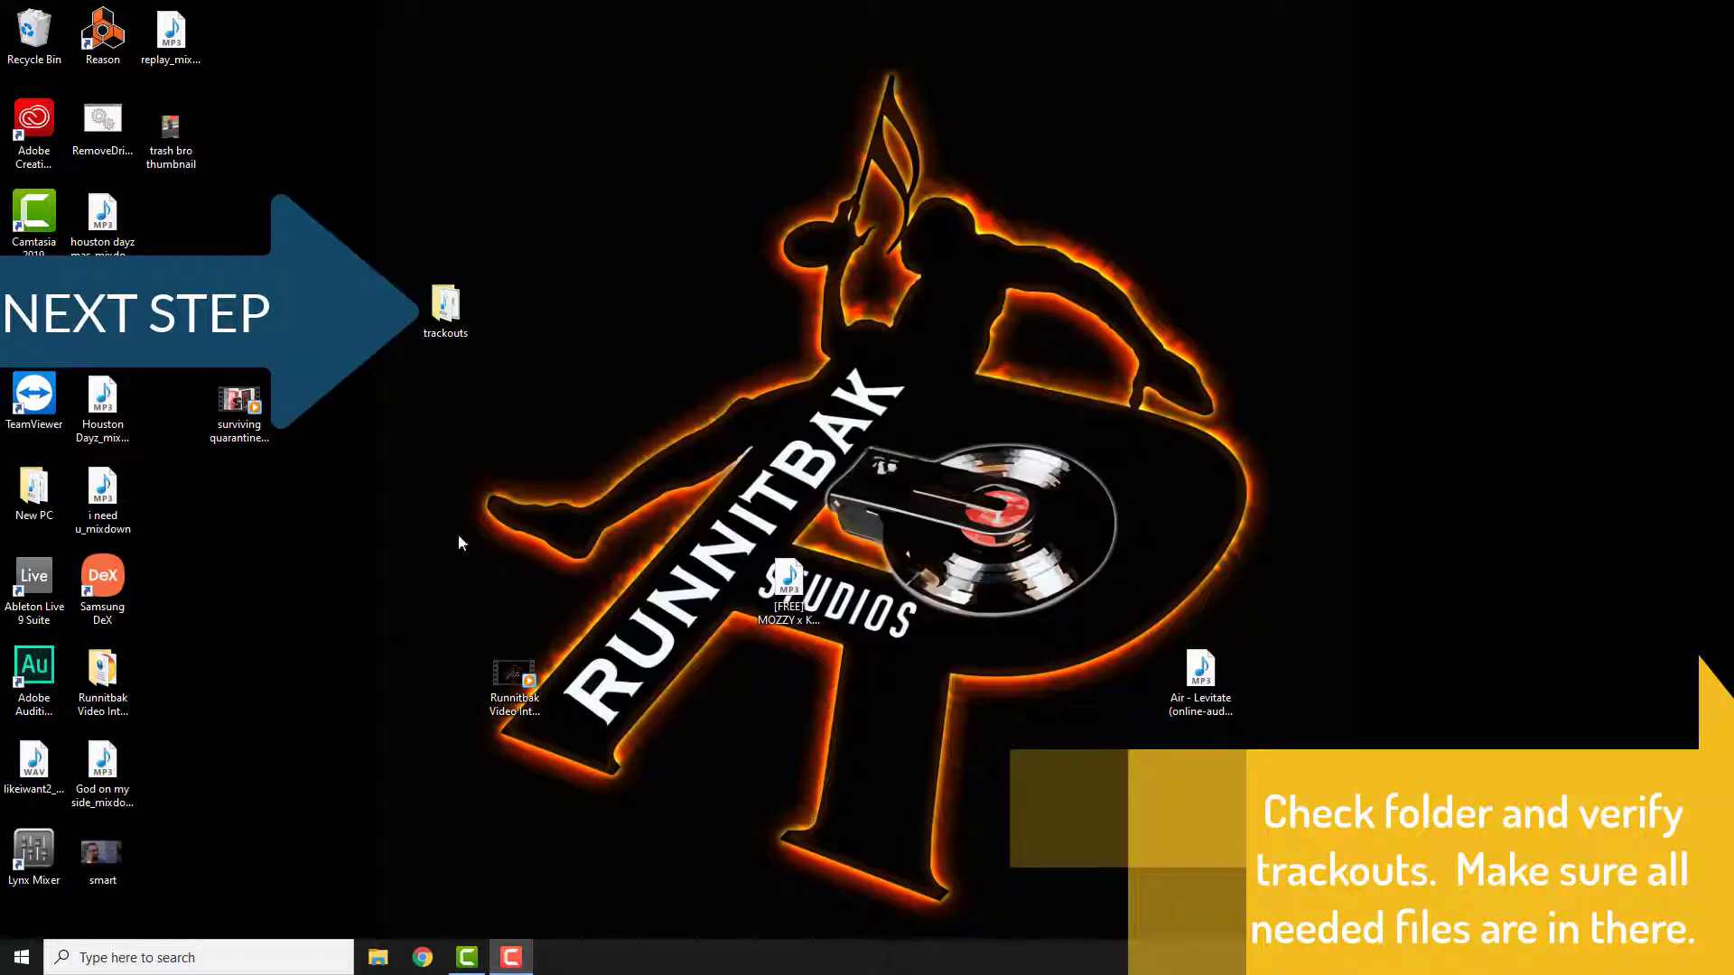
# Step: Open the desktop trackouts folder to check the exported mixdown files, then close it
pyautogui.doubleClick(447, 308)
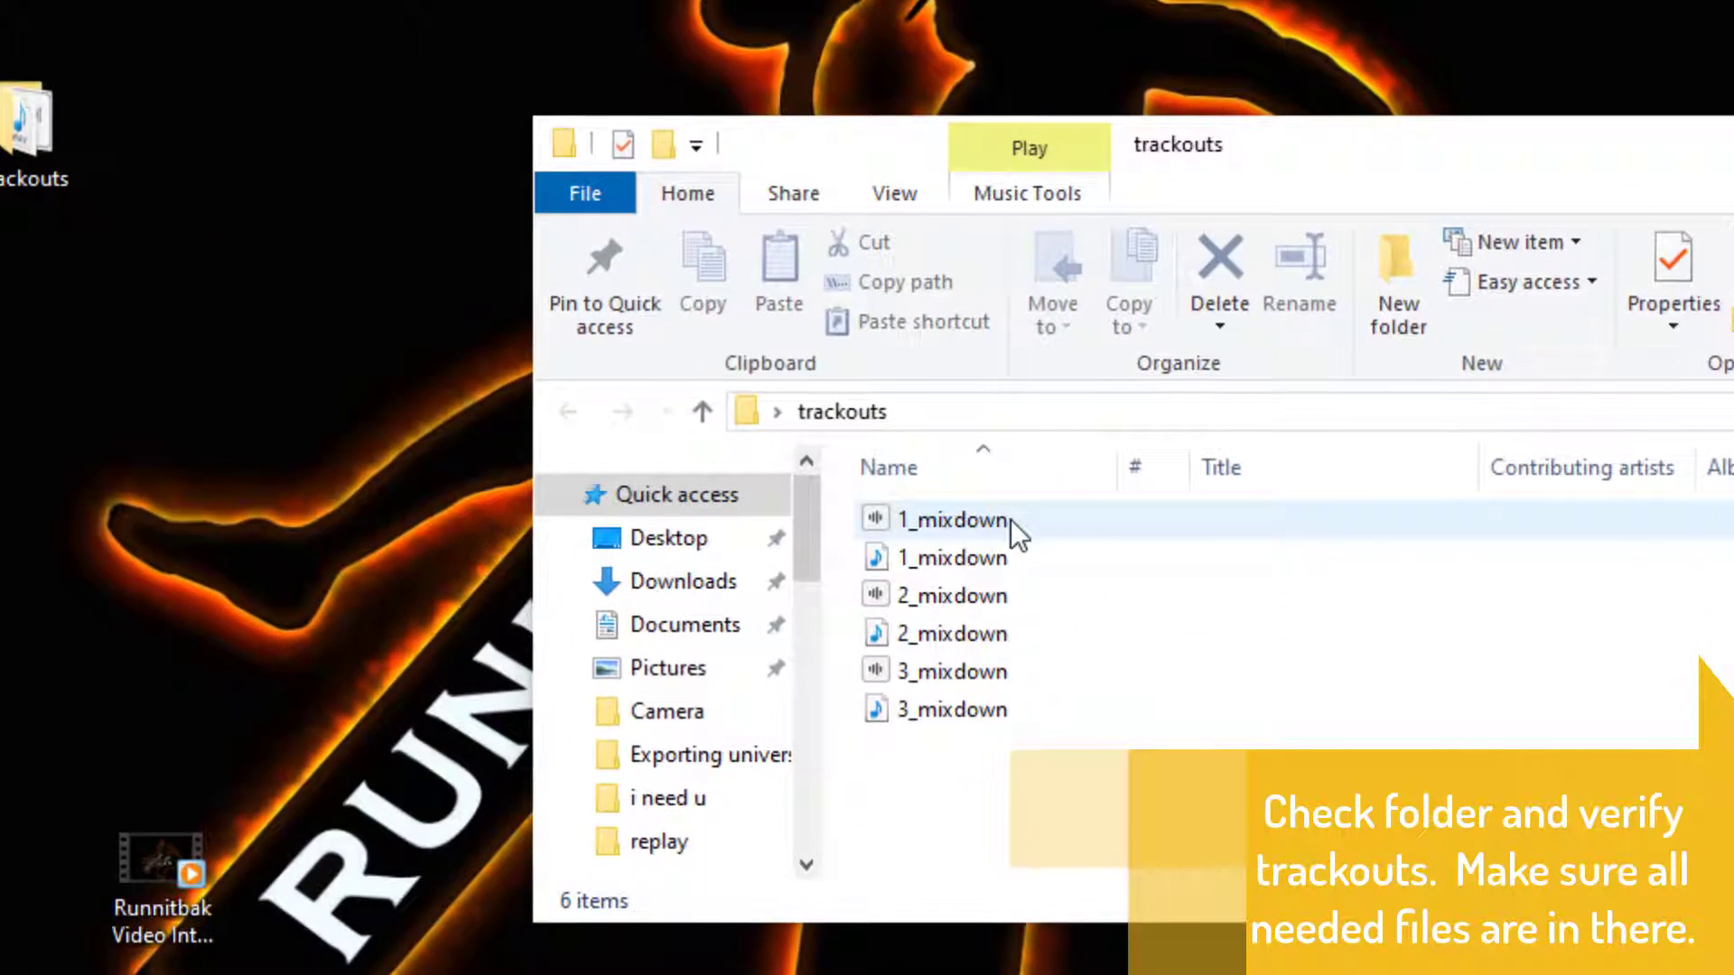
pyautogui.click(935, 560)
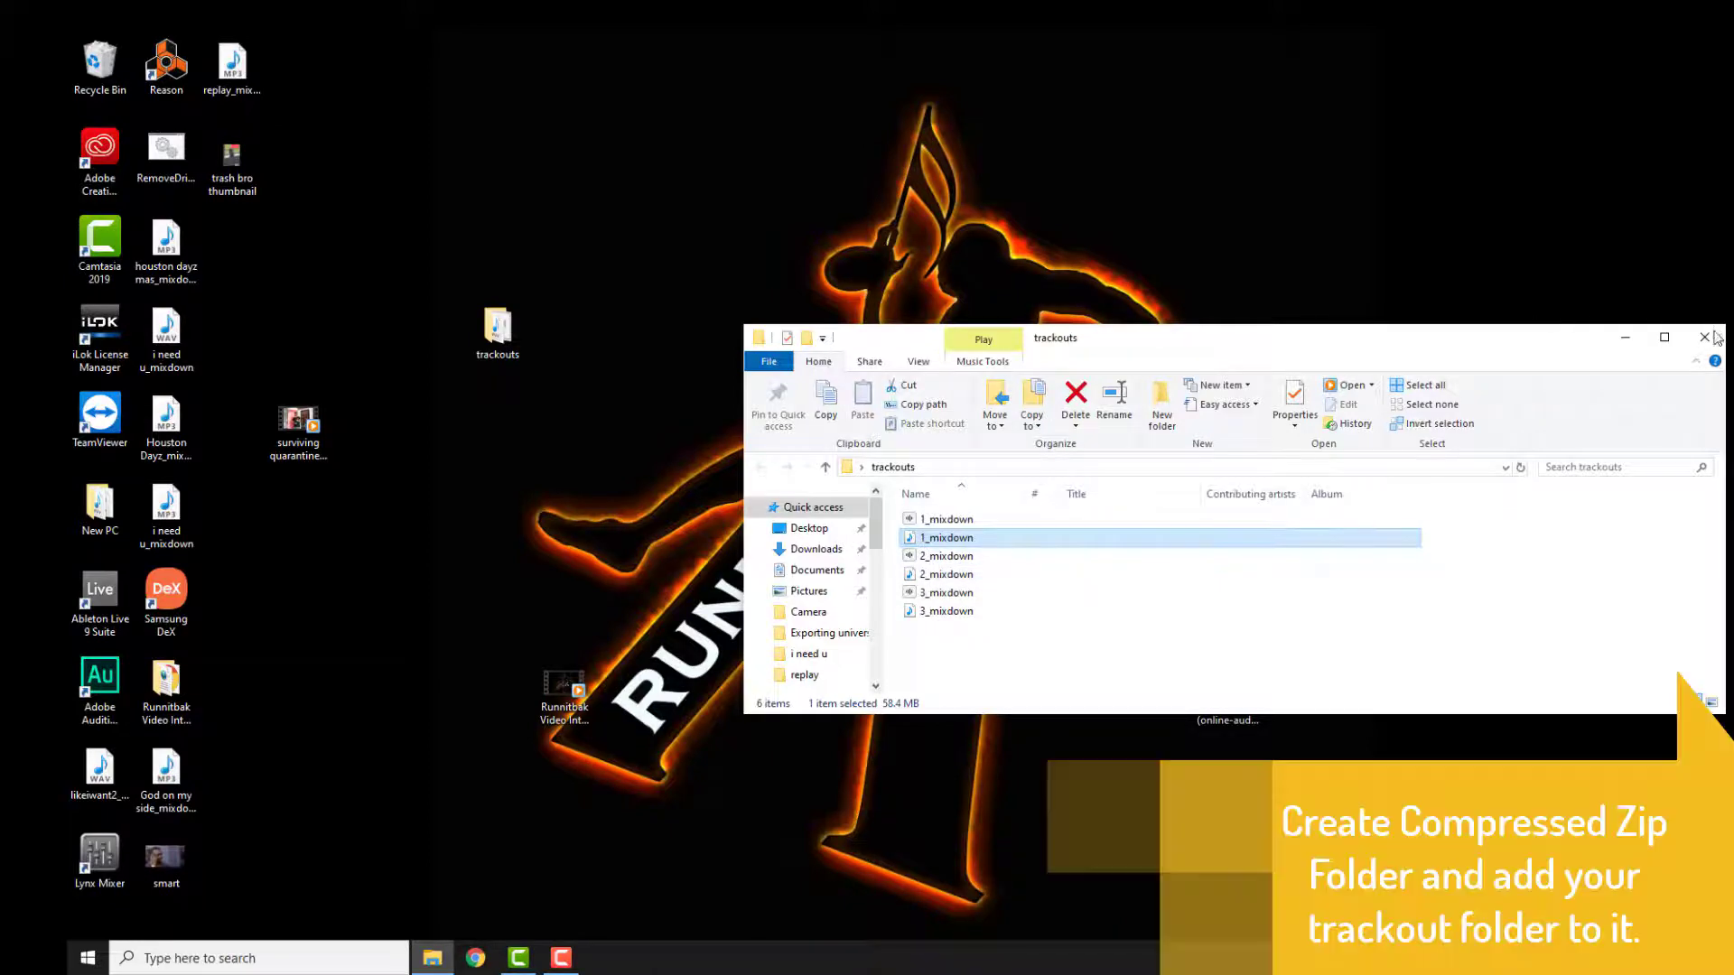
pyautogui.click(1704, 337)
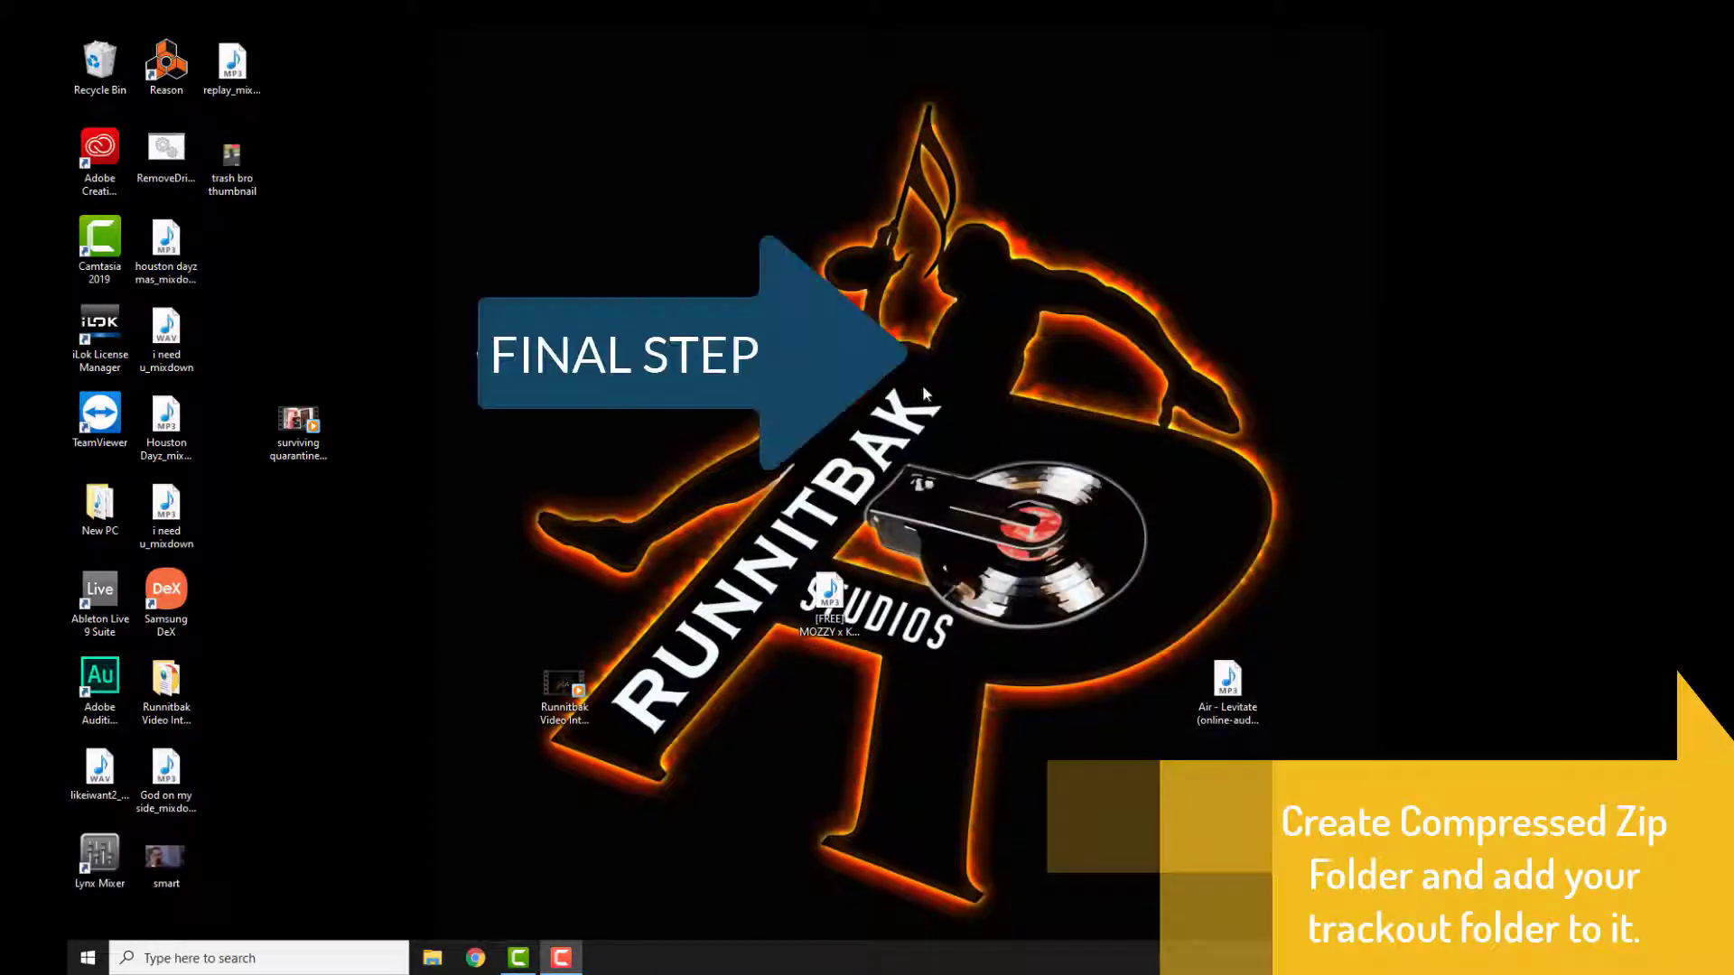
# Step: Create a new compressed (zipped) folder on the desktop and rename it trackouts(zipped) Folder
pyautogui.rightClick(915, 347)
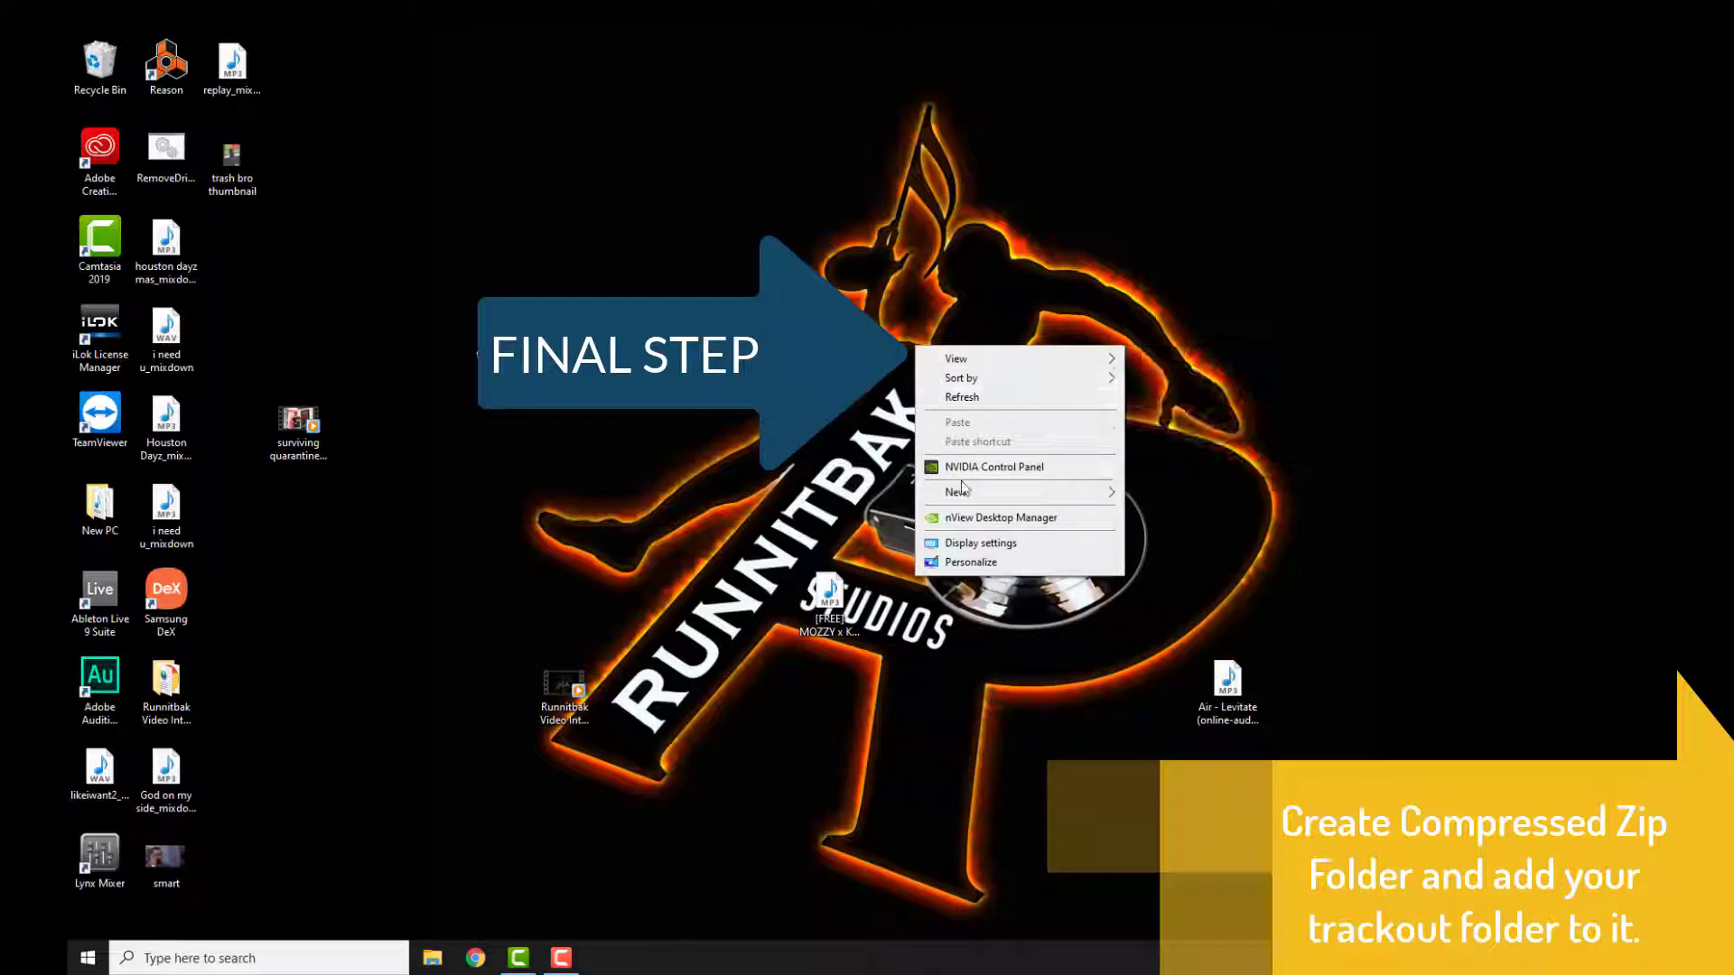
pyautogui.moveTo(965, 492)
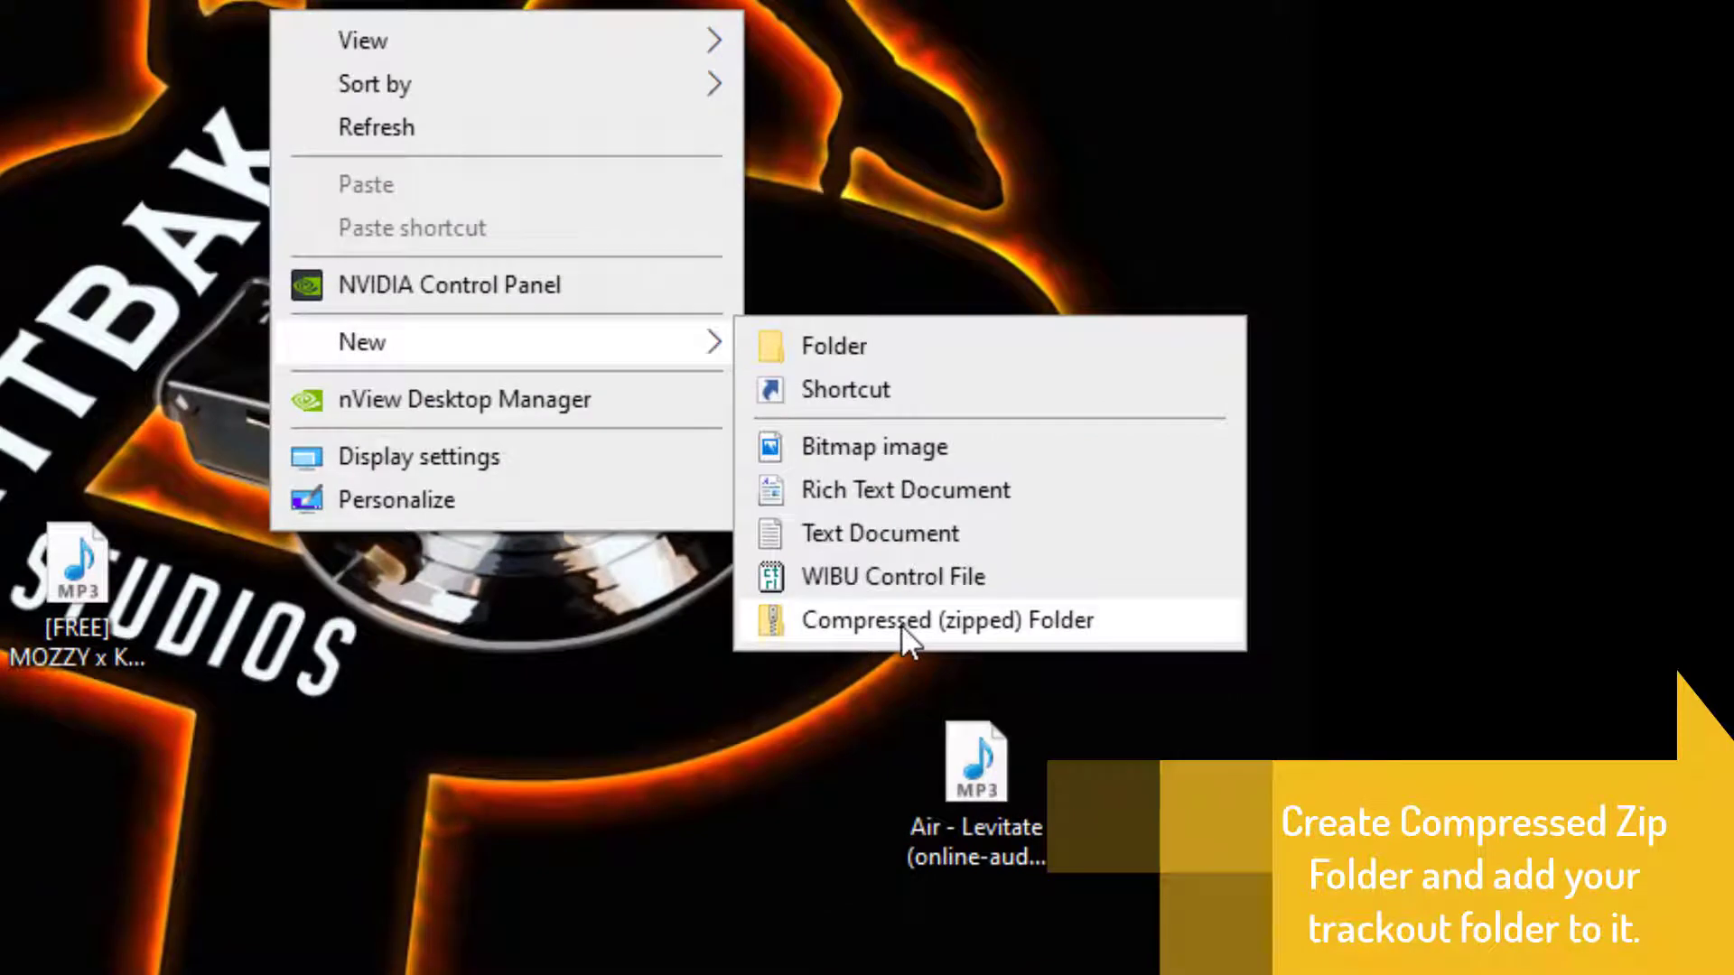
pyautogui.click(902, 623)
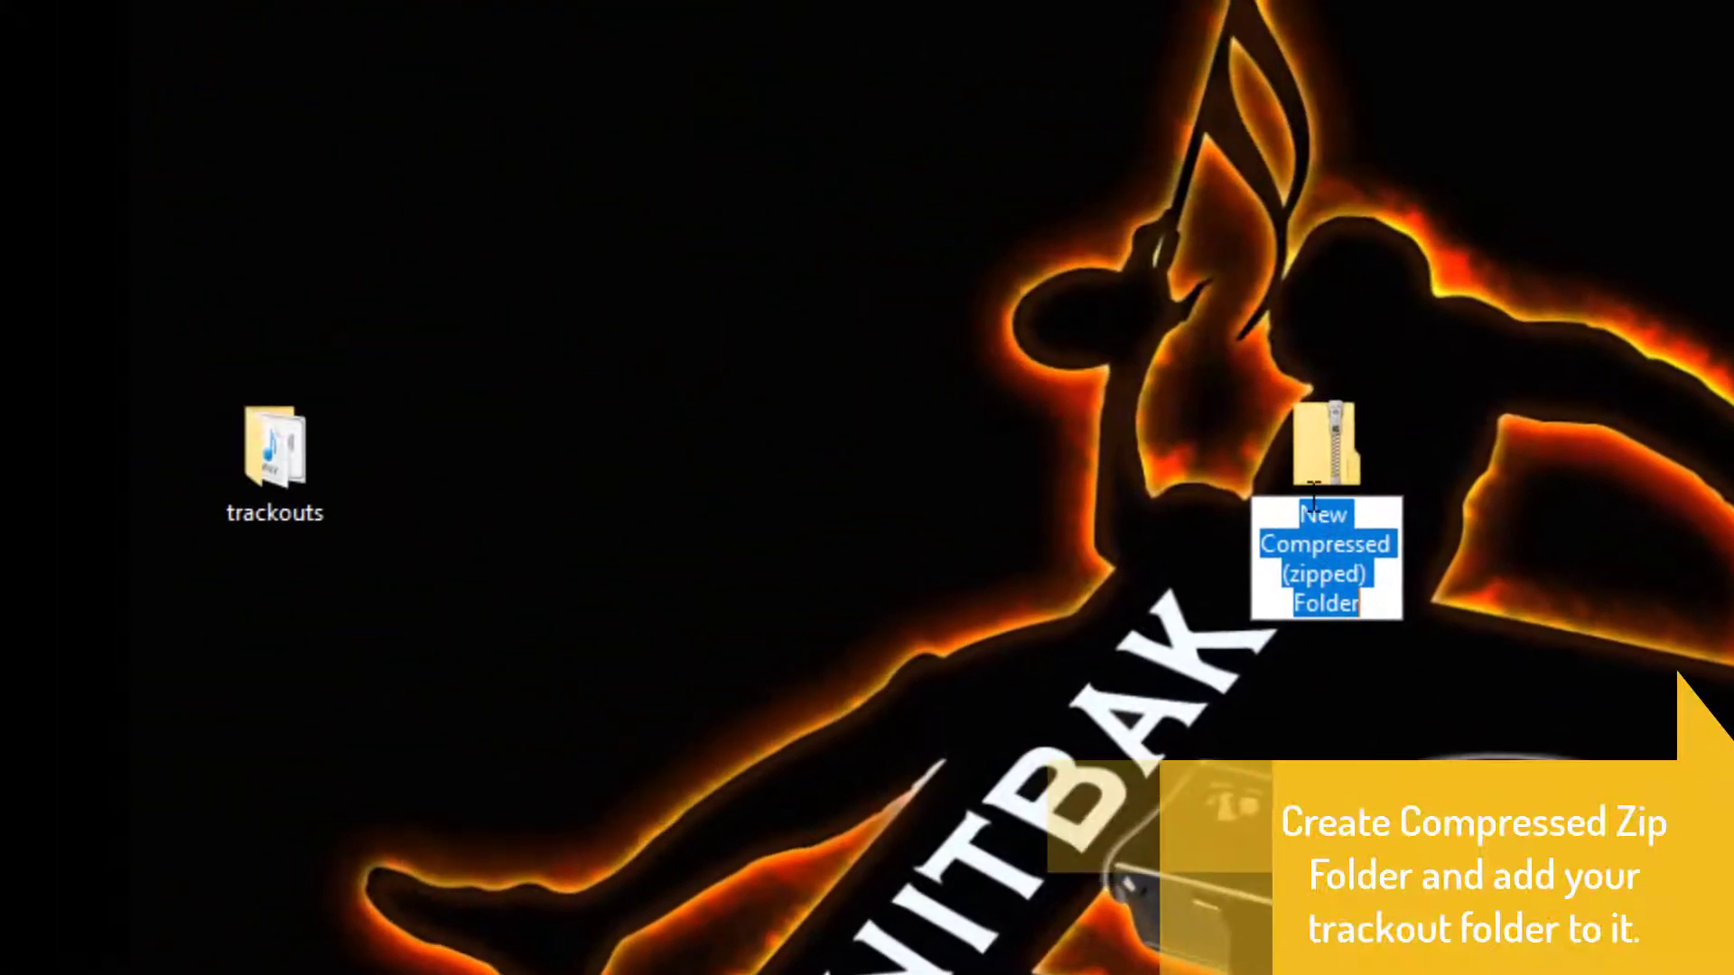
pyautogui.click(1303, 513)
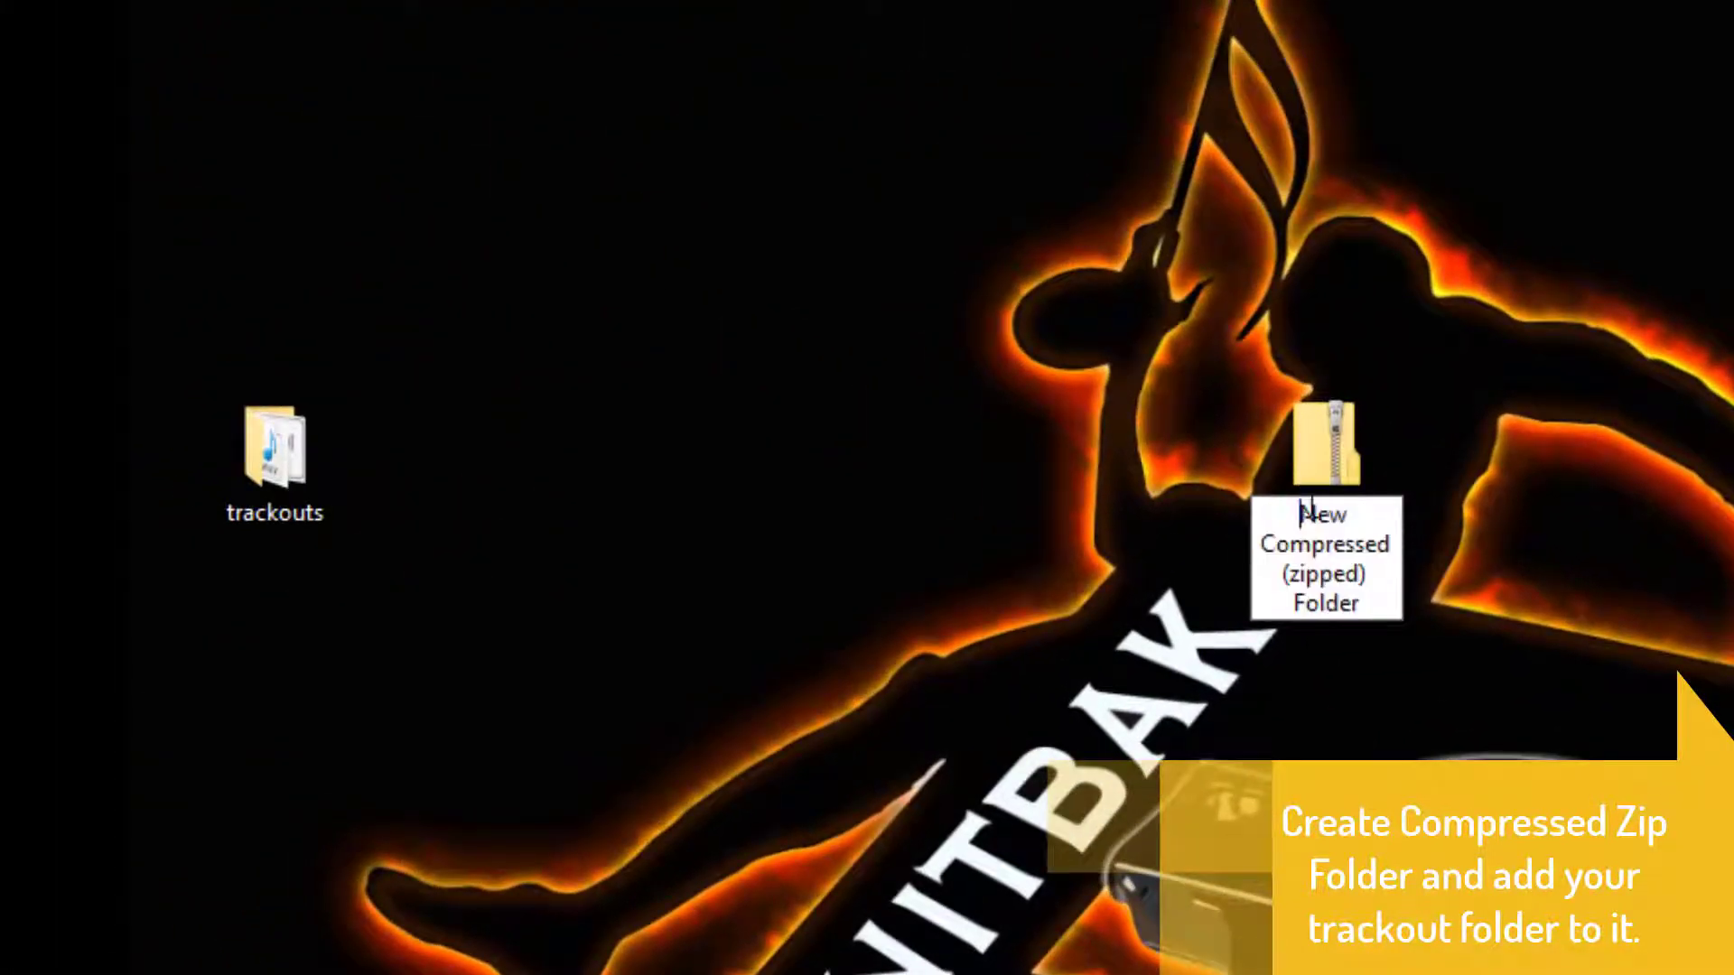
pyautogui.moveTo(1303, 513); pyautogui.dragTo(1395, 545)
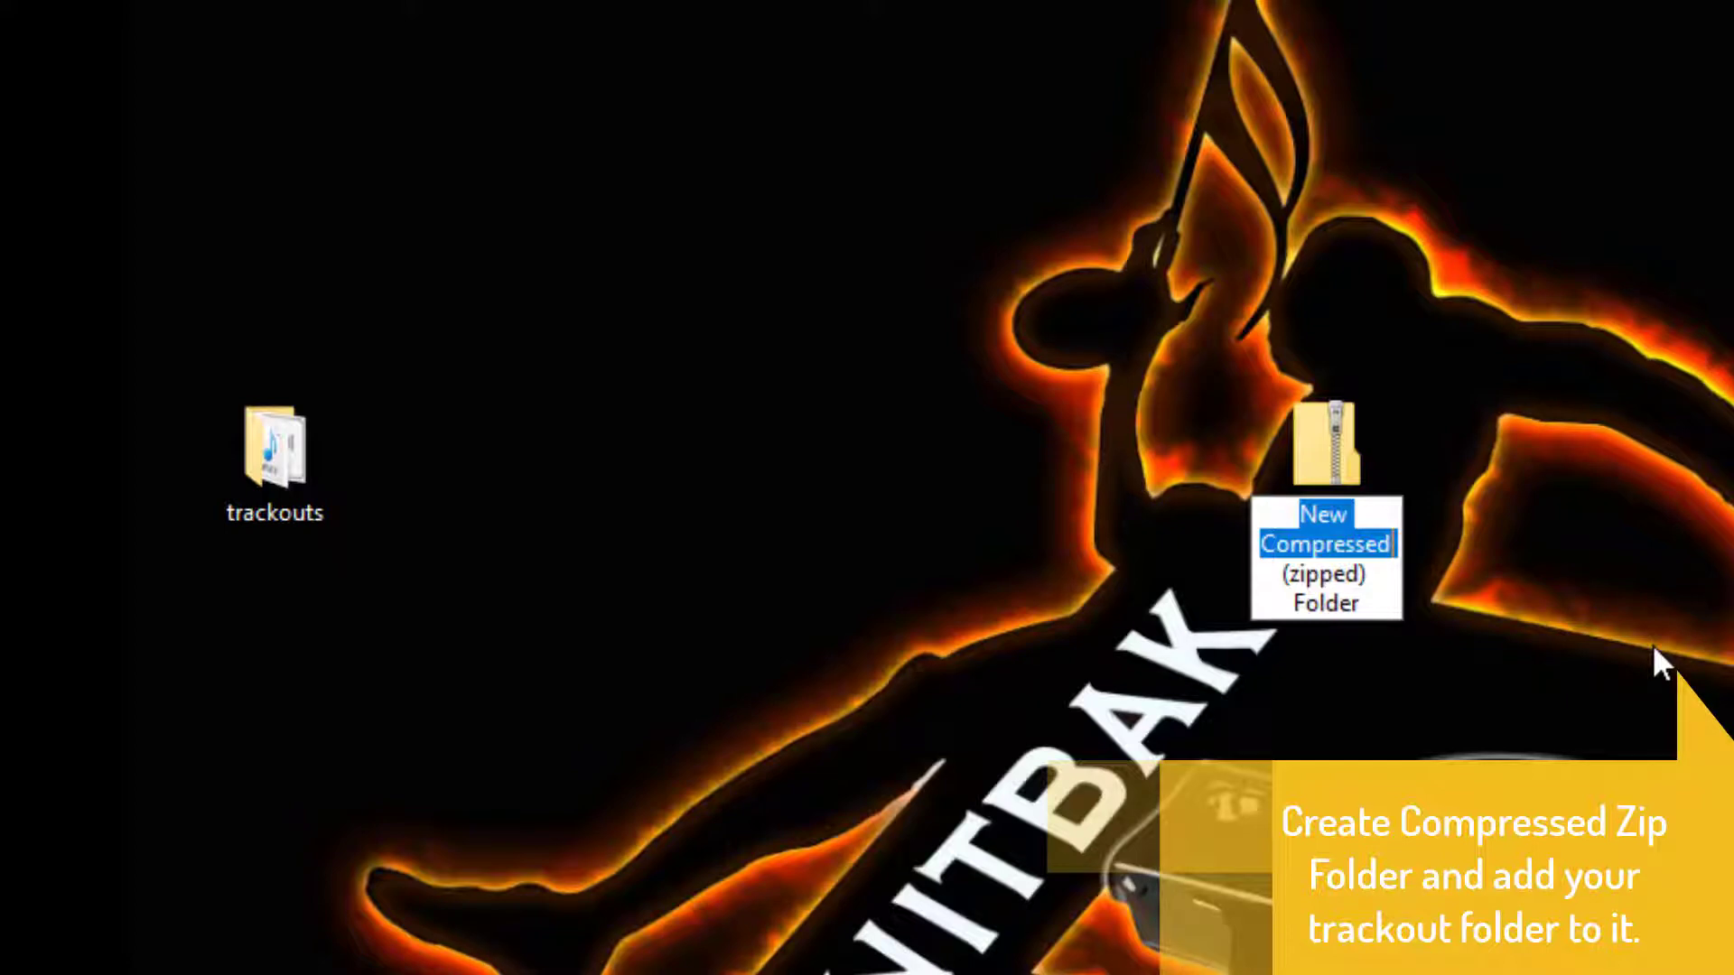
pyautogui.write('track')
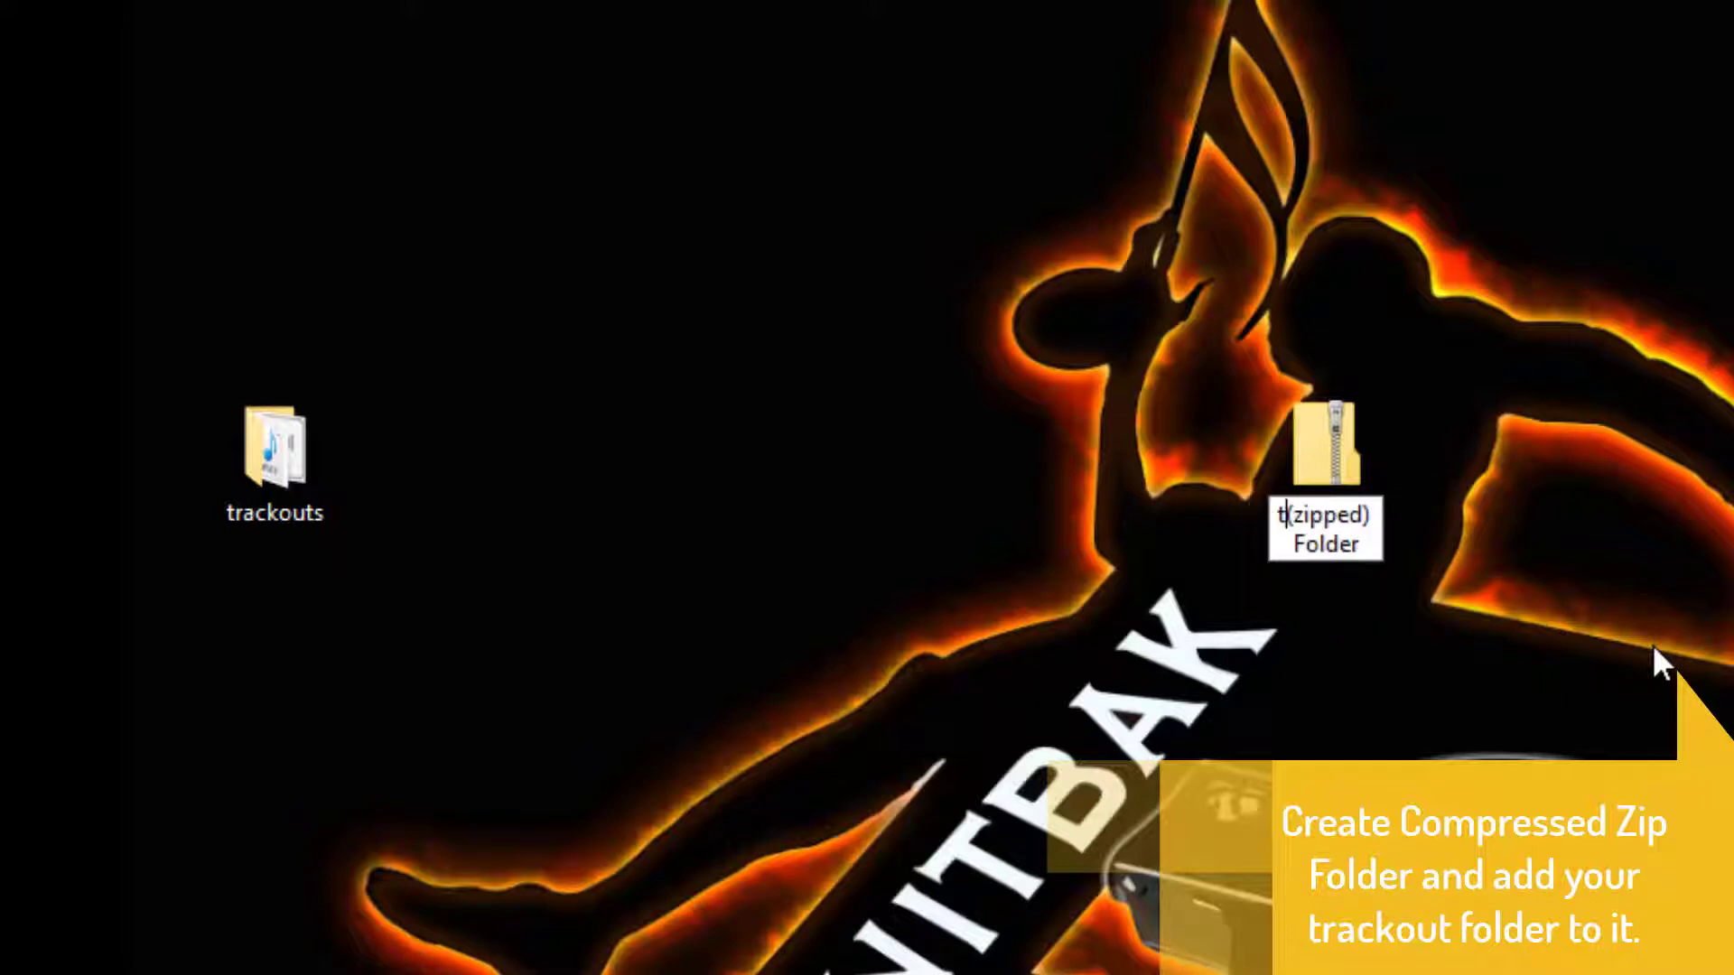
pyautogui.write('outs')
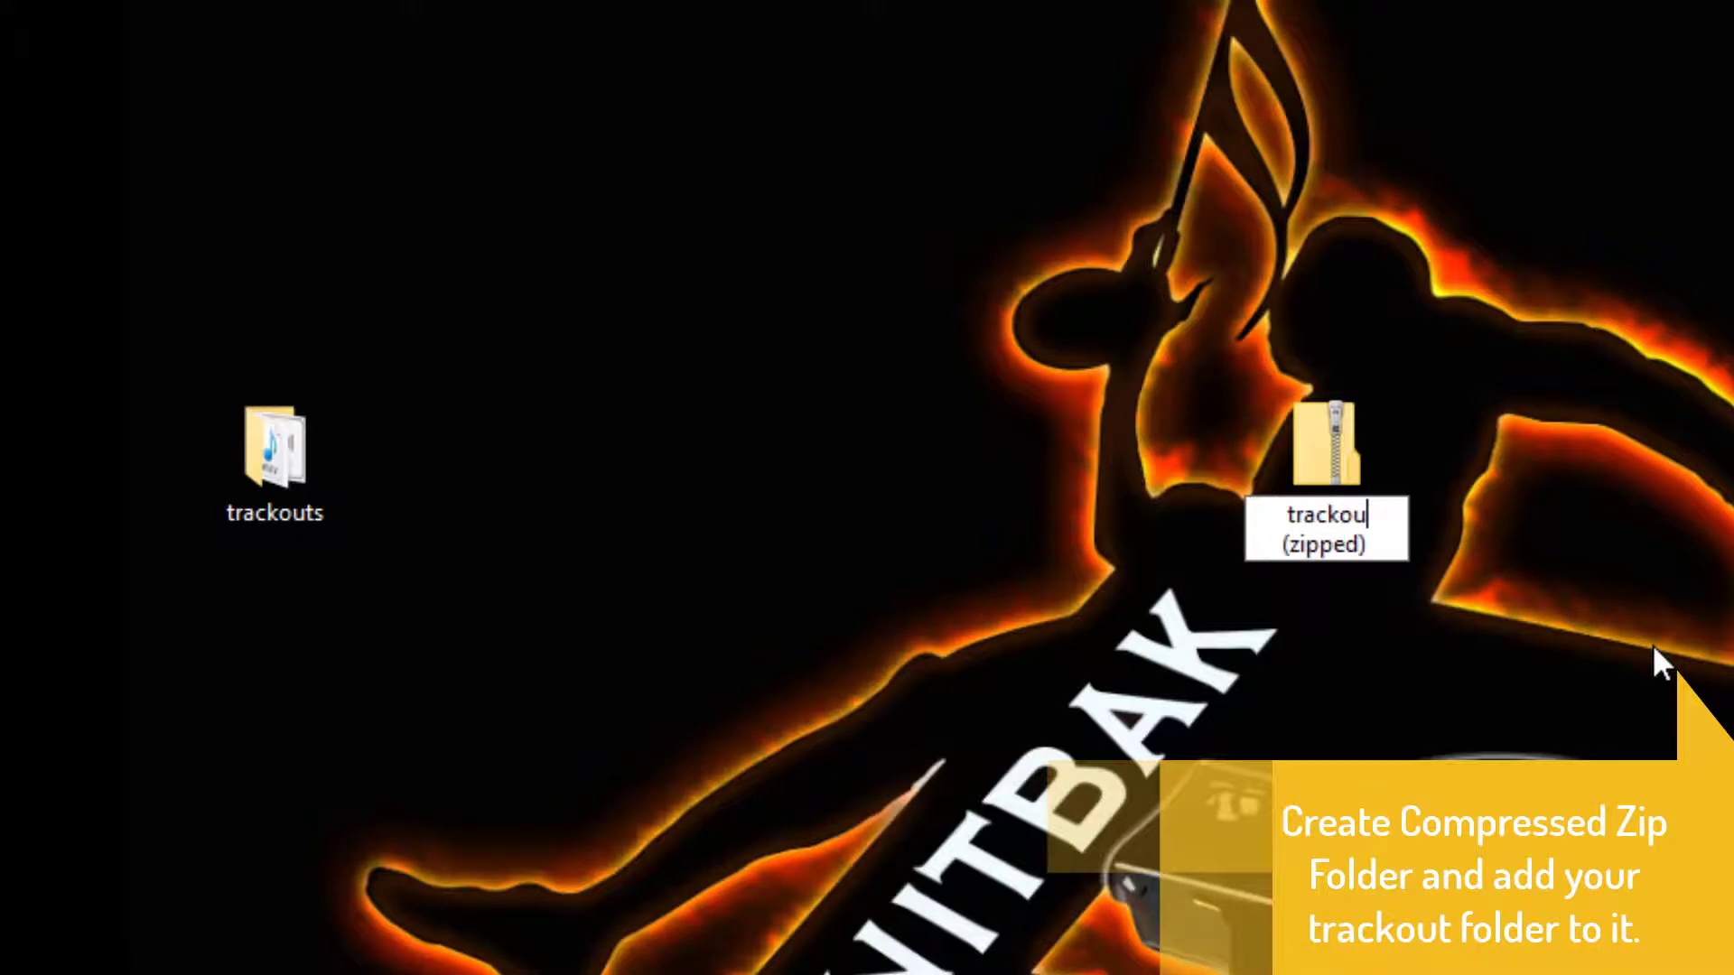
pyautogui.press('Return')
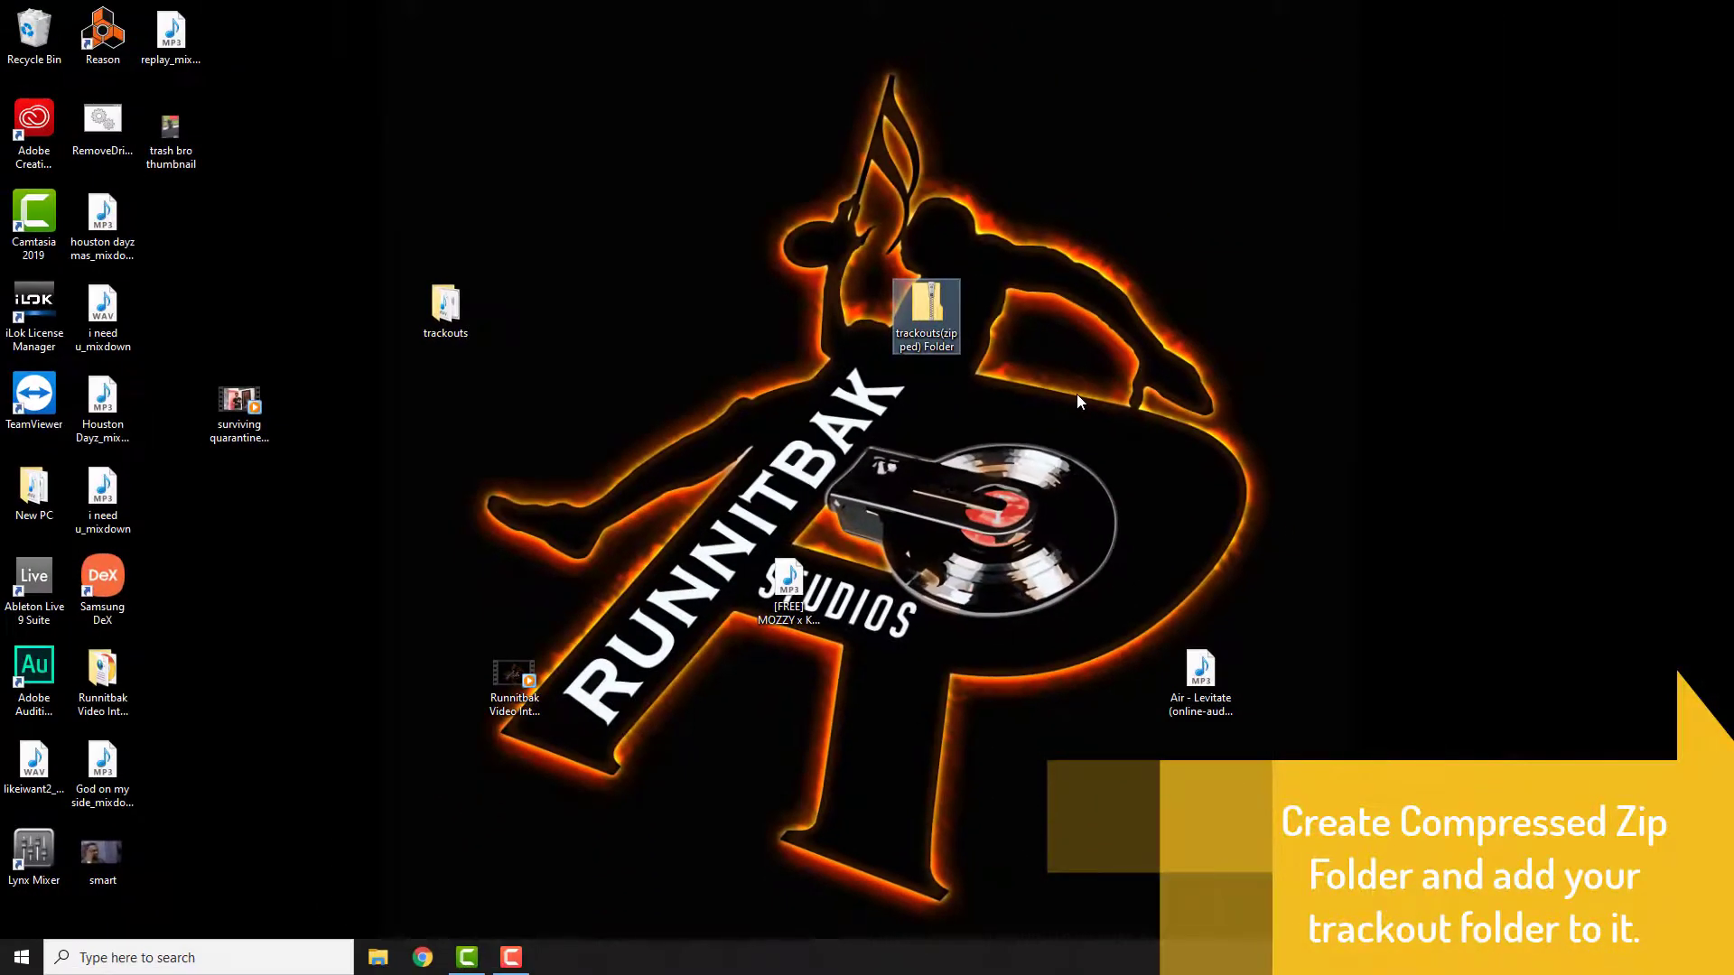
# Step: Add the trackouts folder into the zipped folder and open it to check its contents
pyautogui.moveTo(456, 316); pyautogui.dragTo(945, 331)
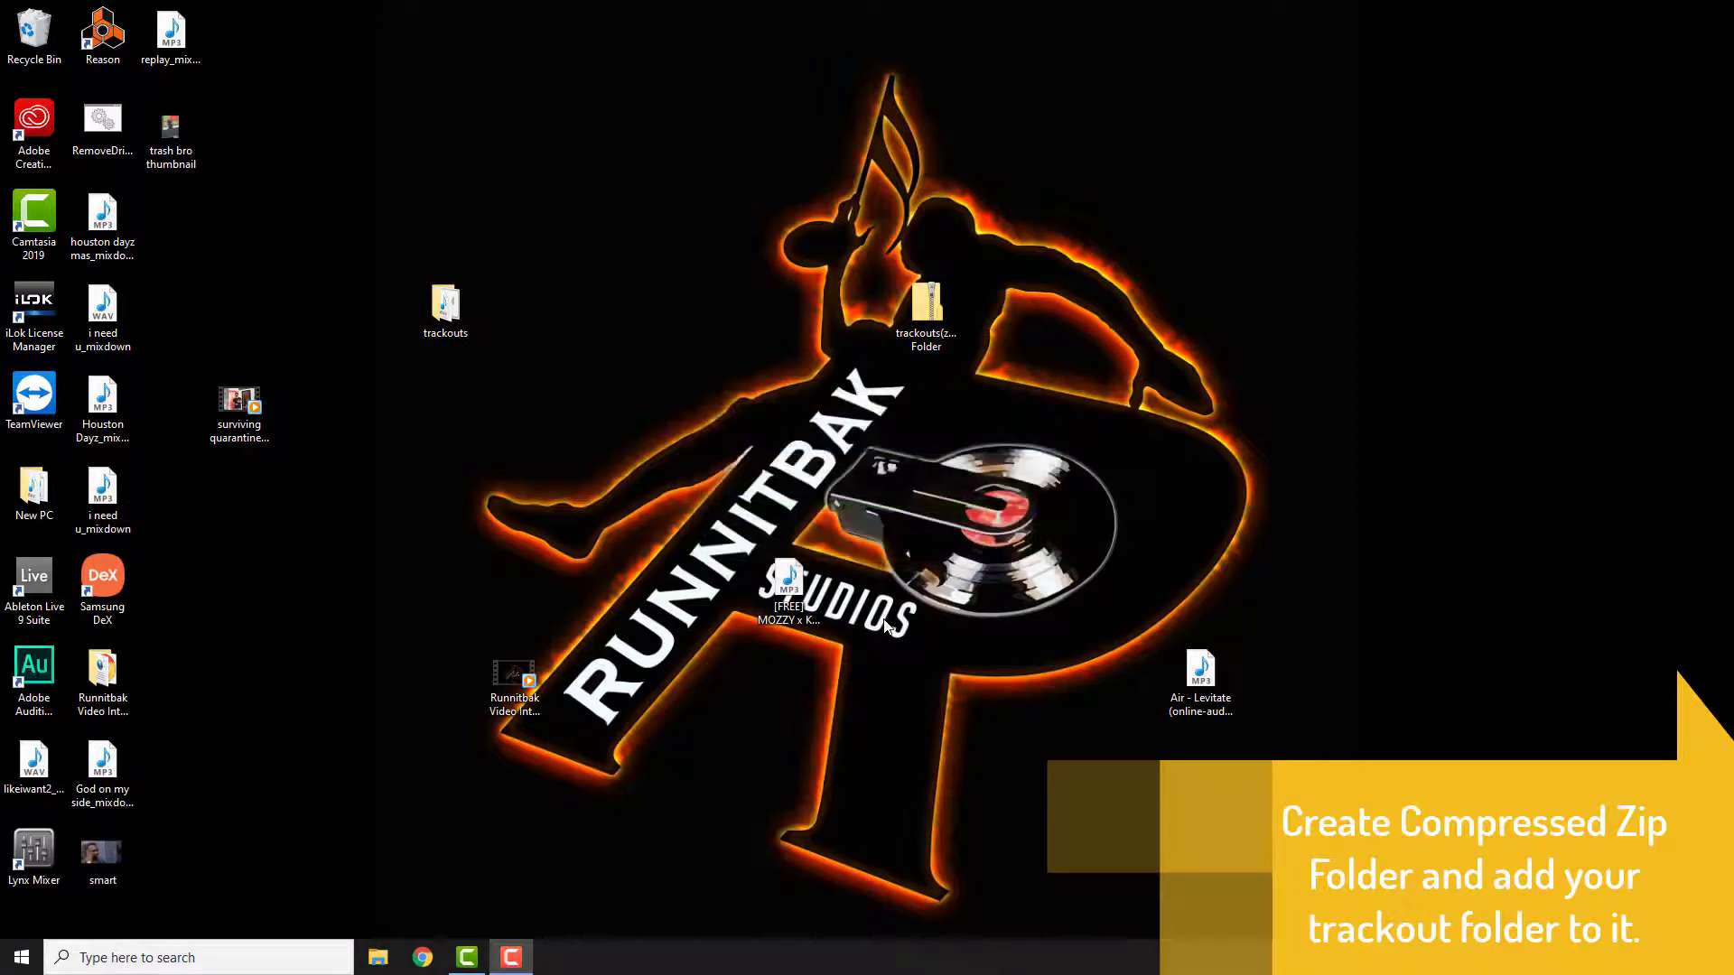
pyautogui.click(928, 324)
pyautogui.doubleClick(929, 324)
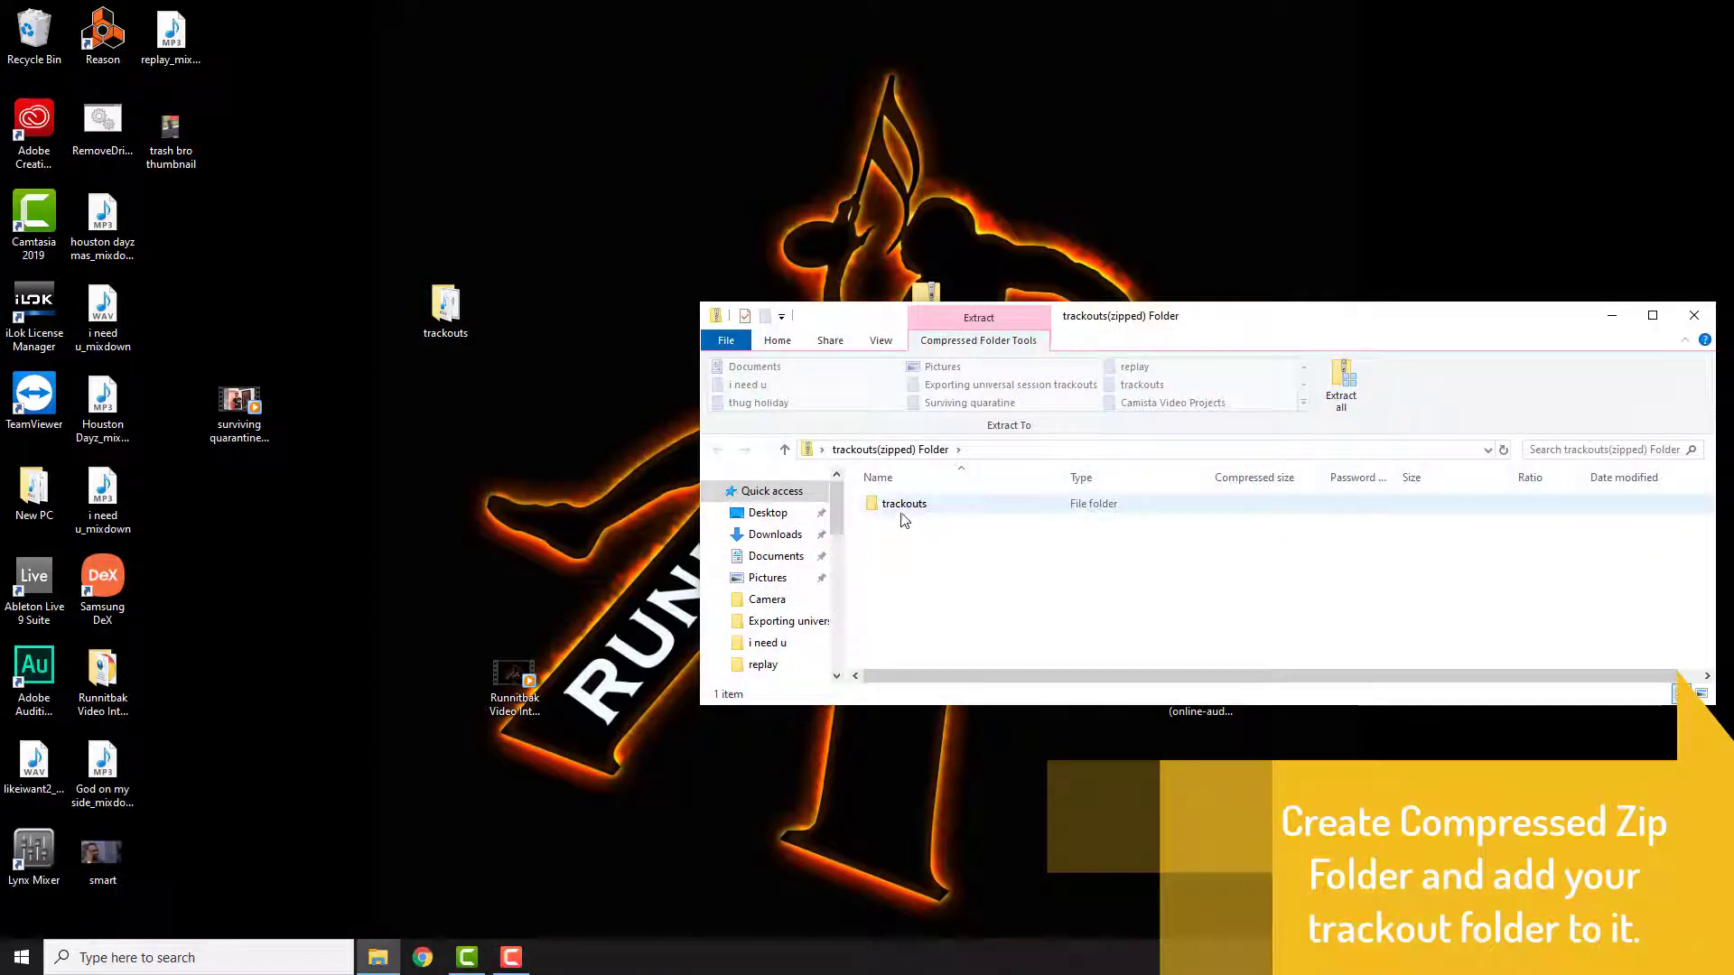
pyautogui.doubleClick(904, 505)
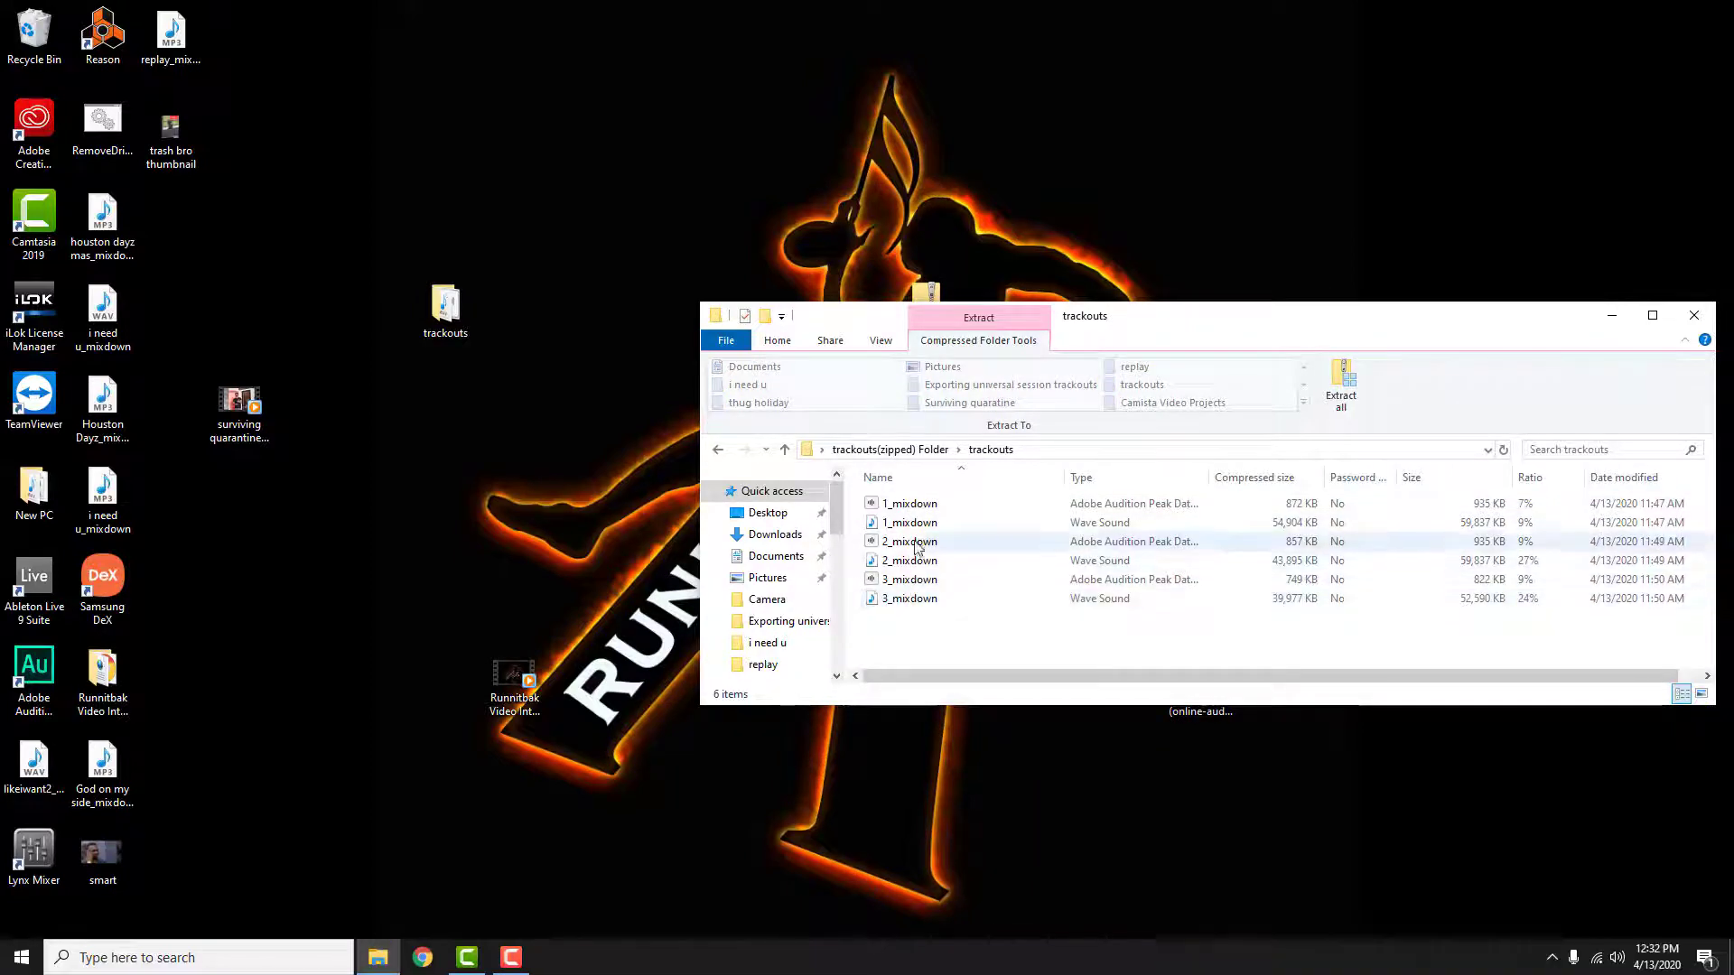
pyautogui.click(1693, 315)
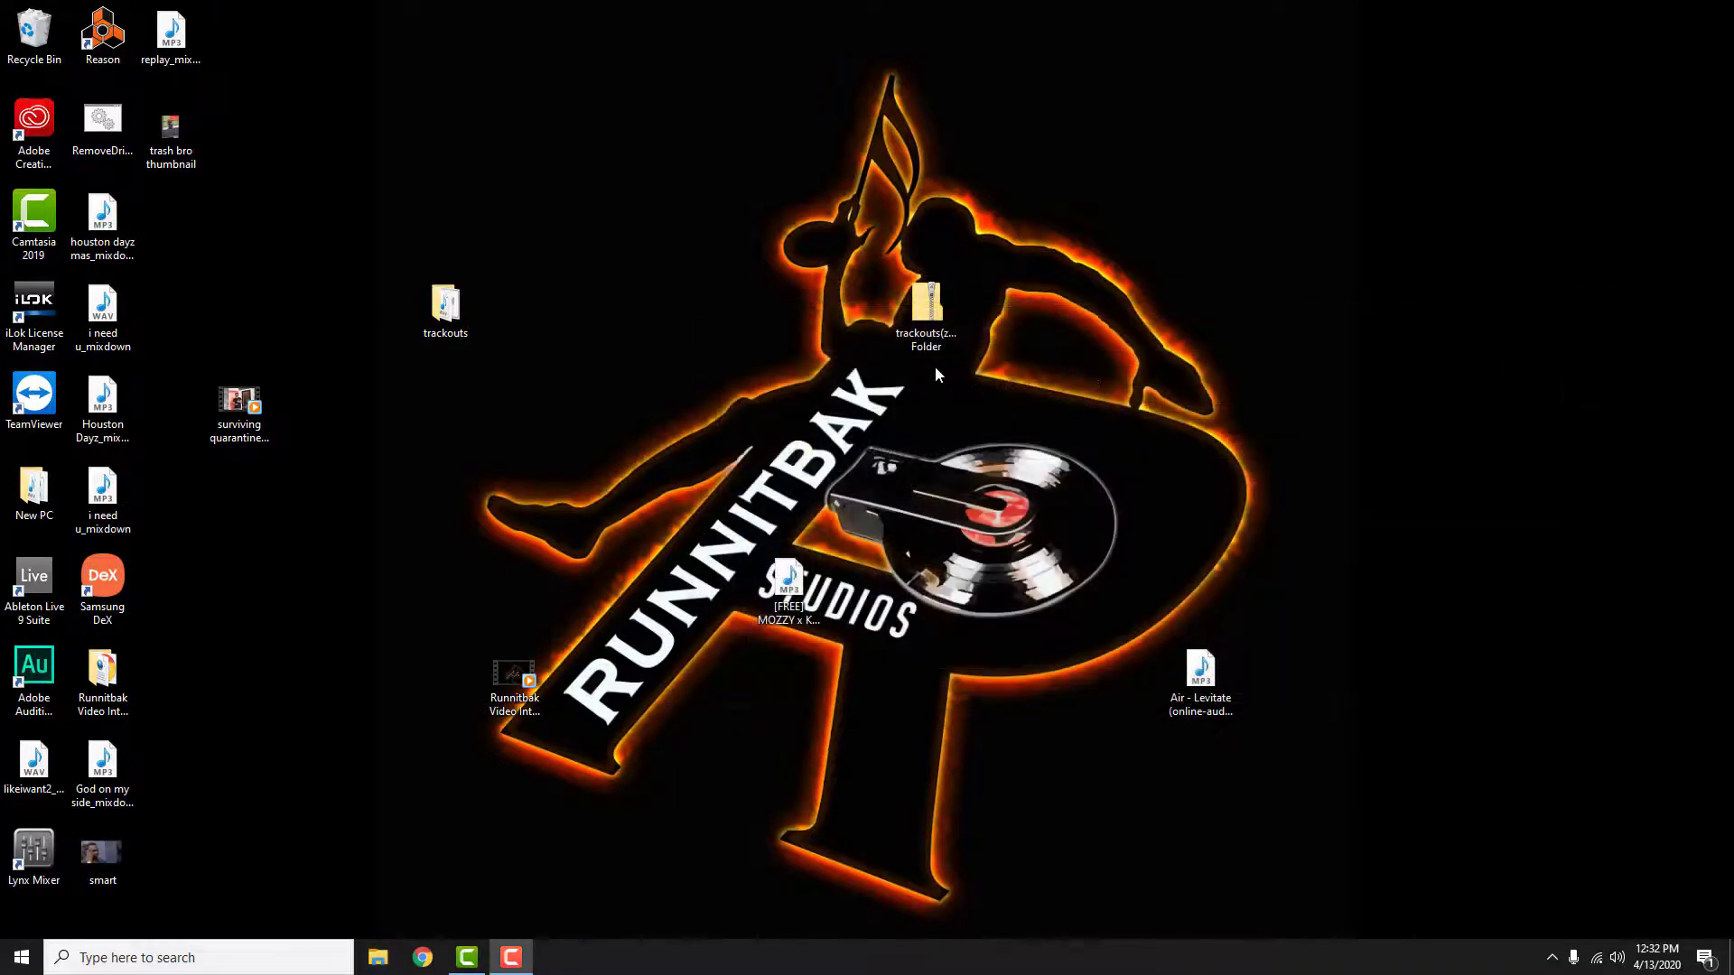